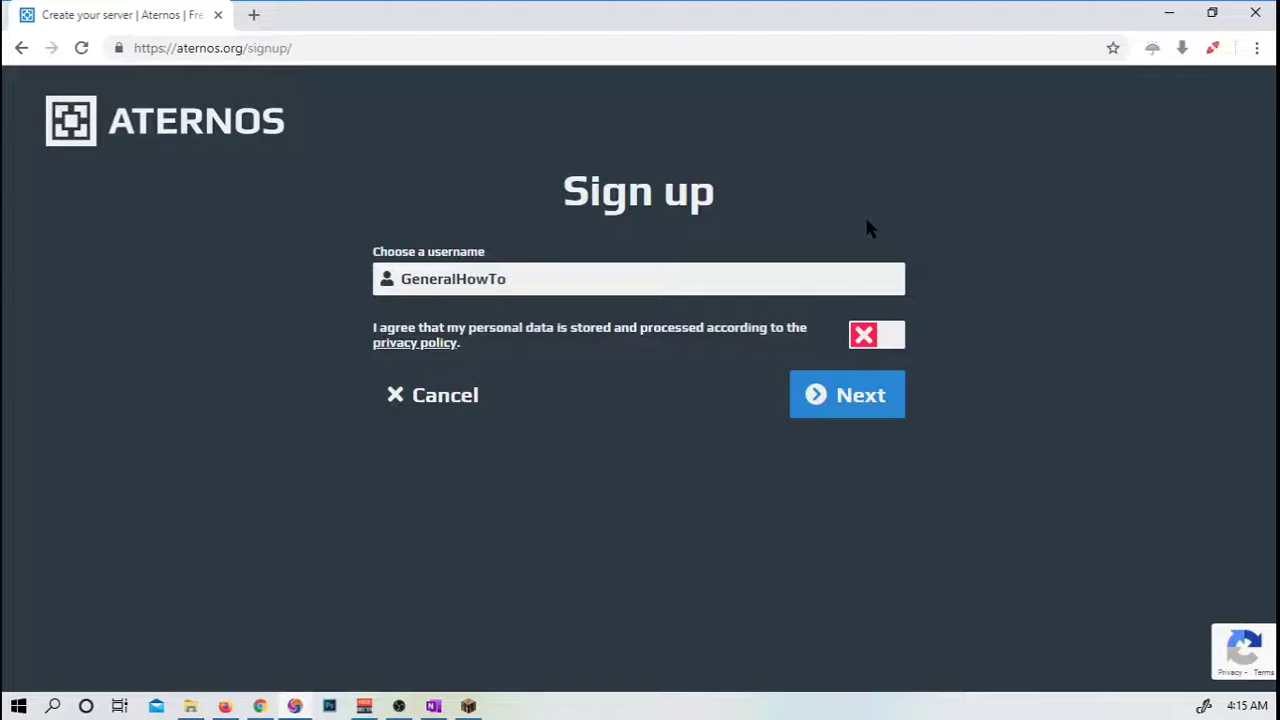
Complete the username, accept the personal-data storage agreement, and continue to the account form.
type("843")
left_click(894, 336)
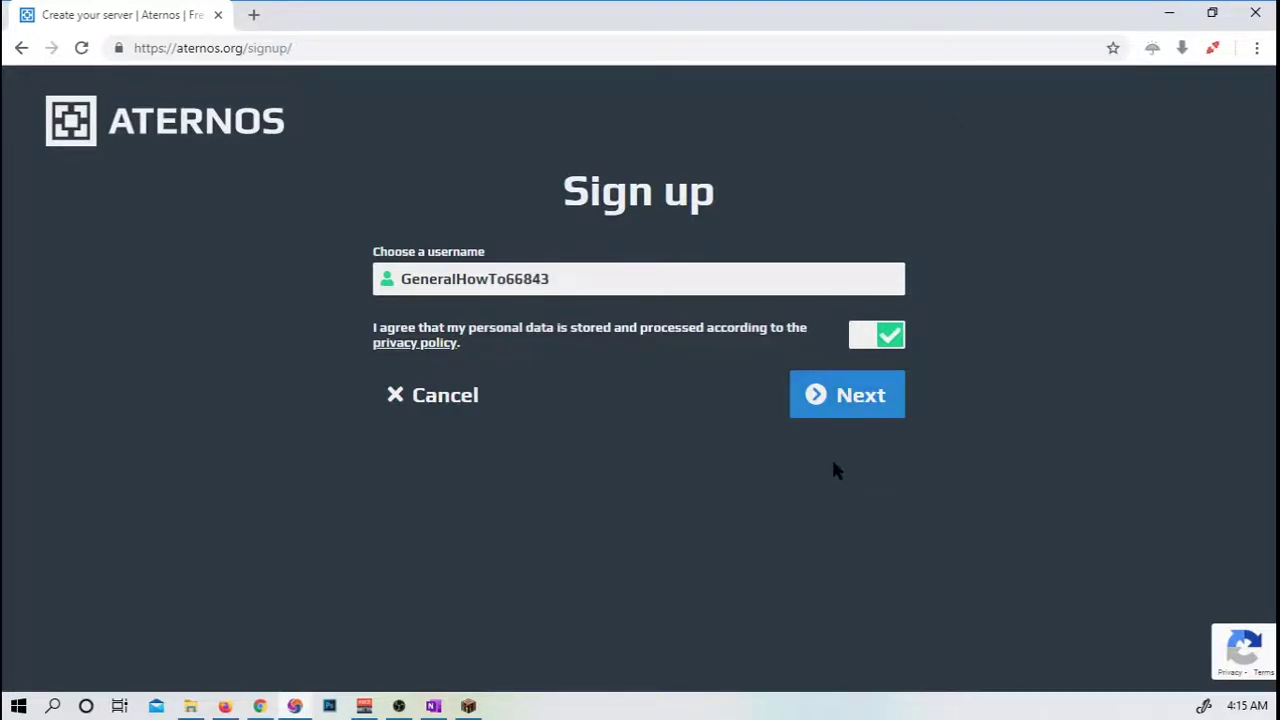
left_click(846, 392)
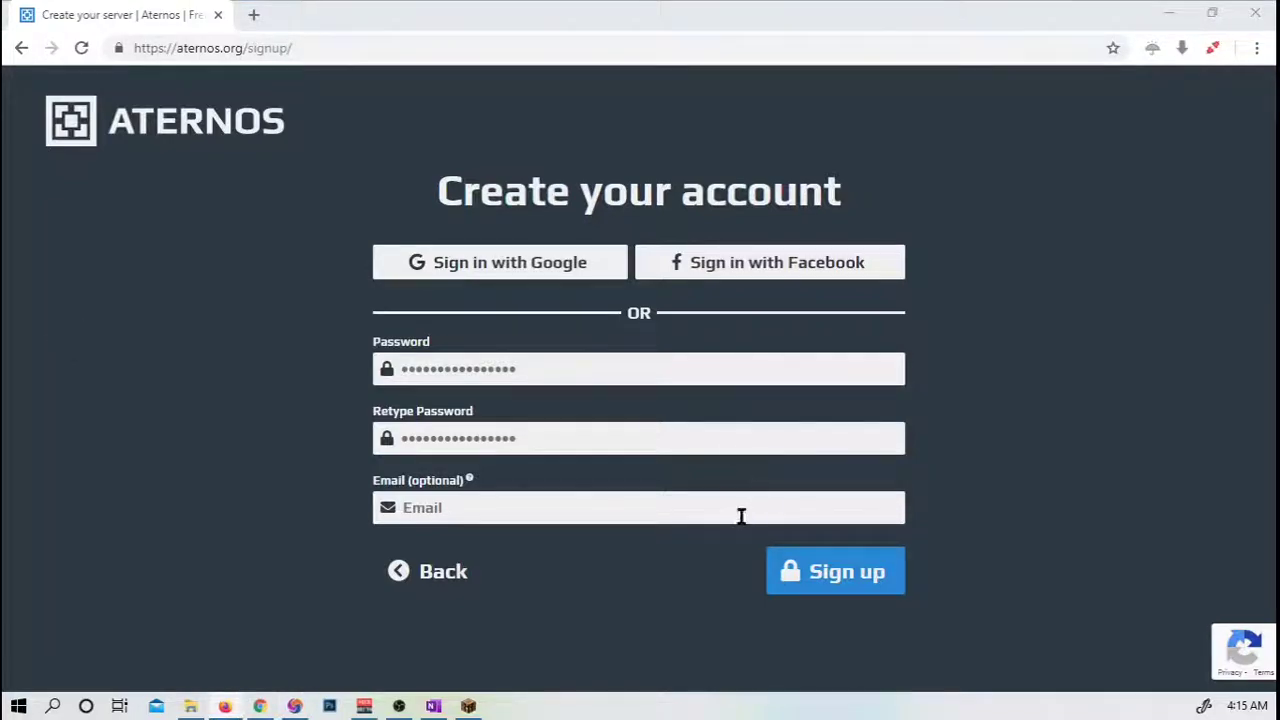
Enter the optional email address and the account password twice, then submit the sign-up.
left_click(529, 510)
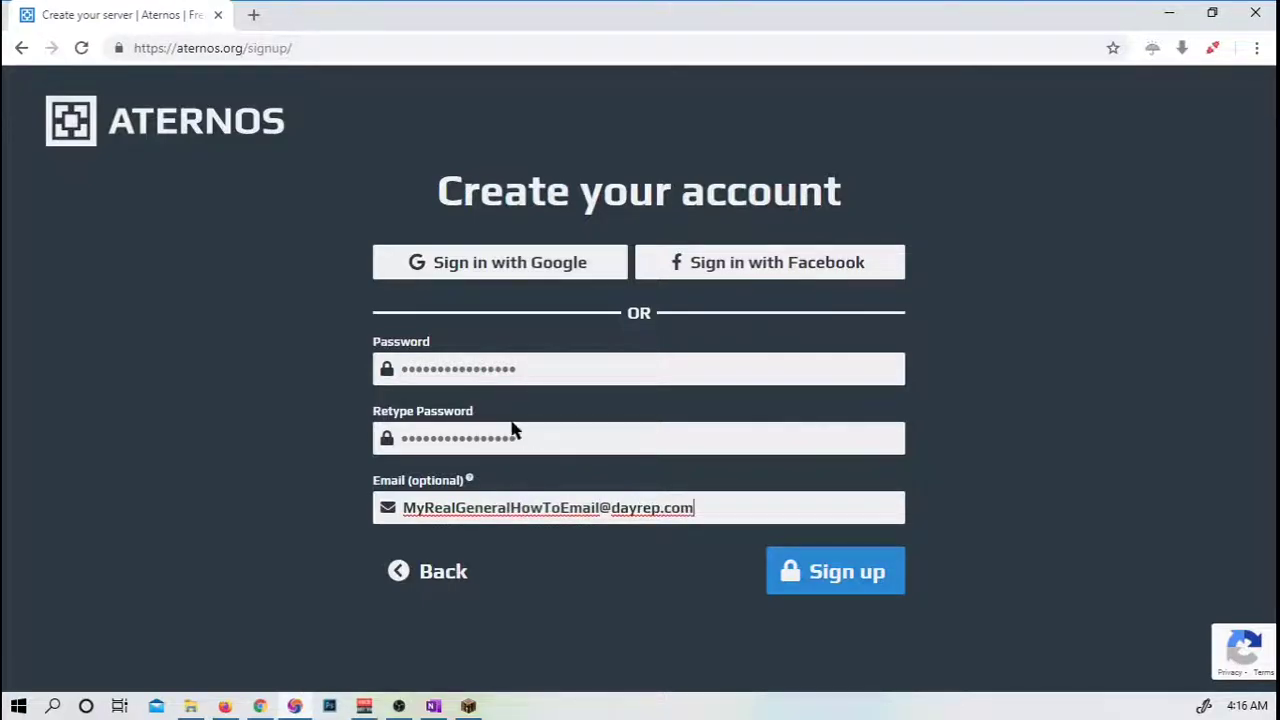
left_click(487, 374)
type("•••")
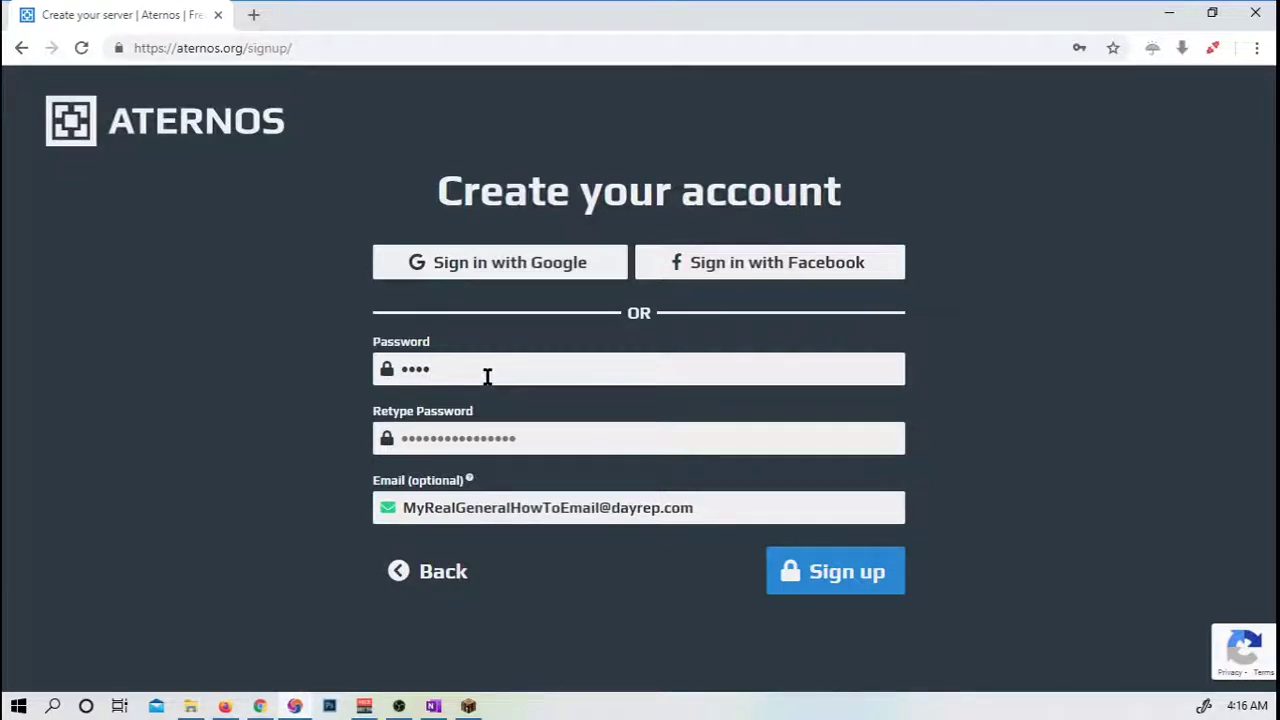
left_click(500, 432)
type("•")
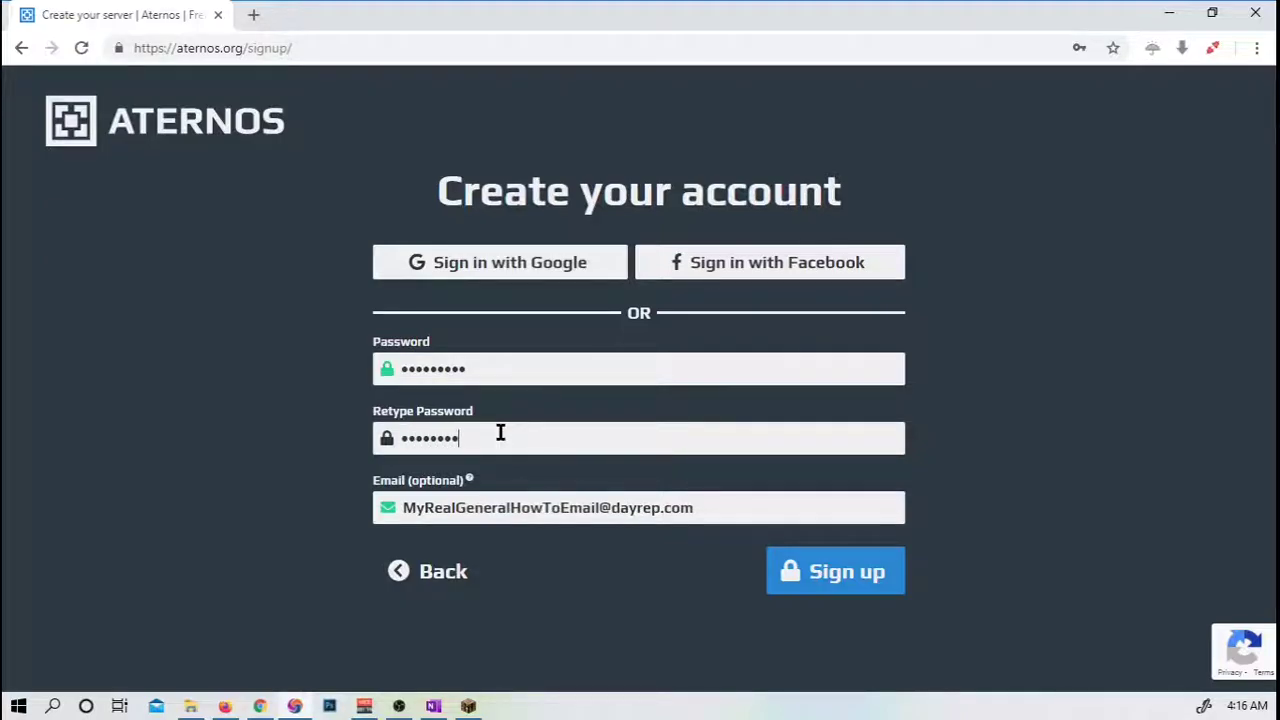
type("••••••••")
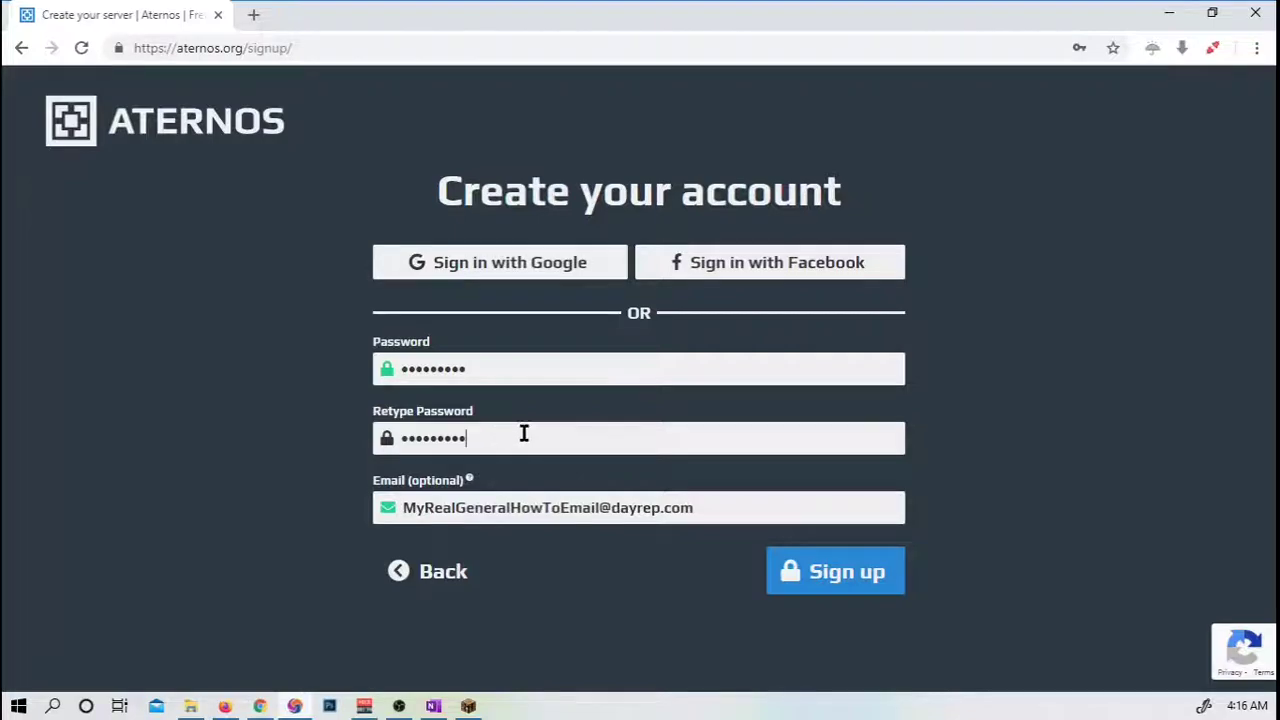
left_click(786, 571)
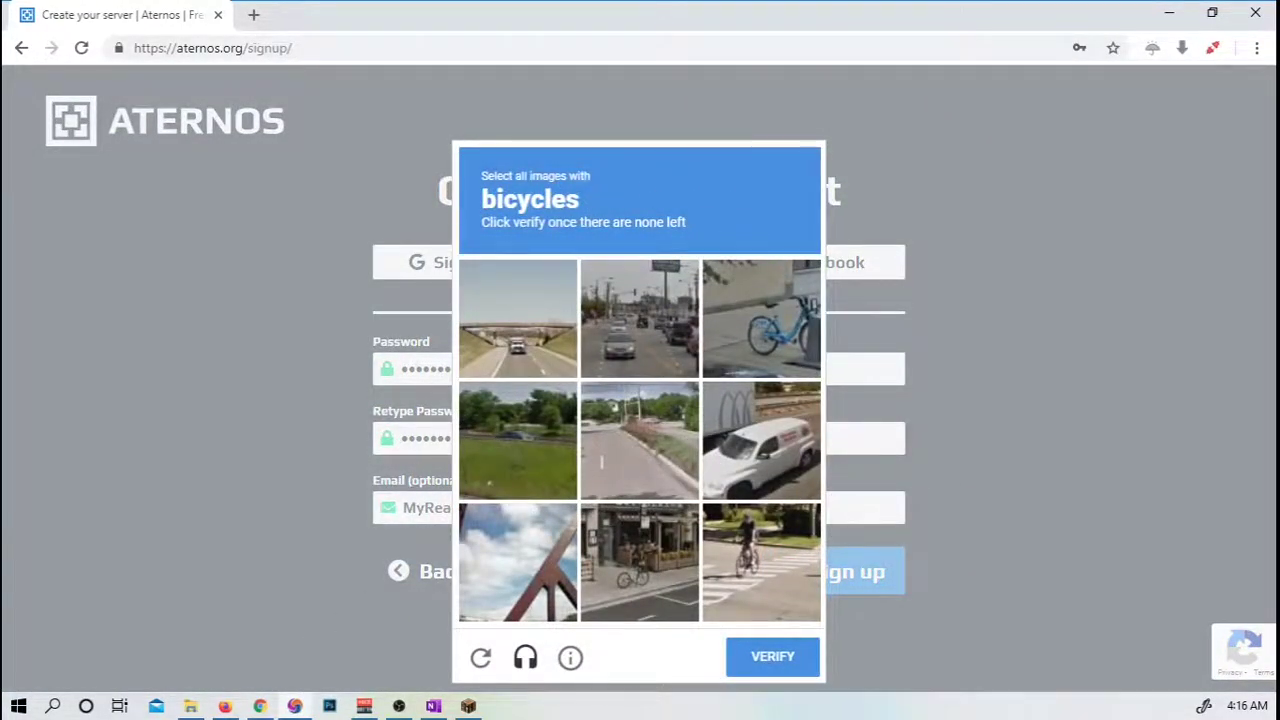
Complete the reCAPTCHA and let the browser save the login password.
key("alt+Tab")
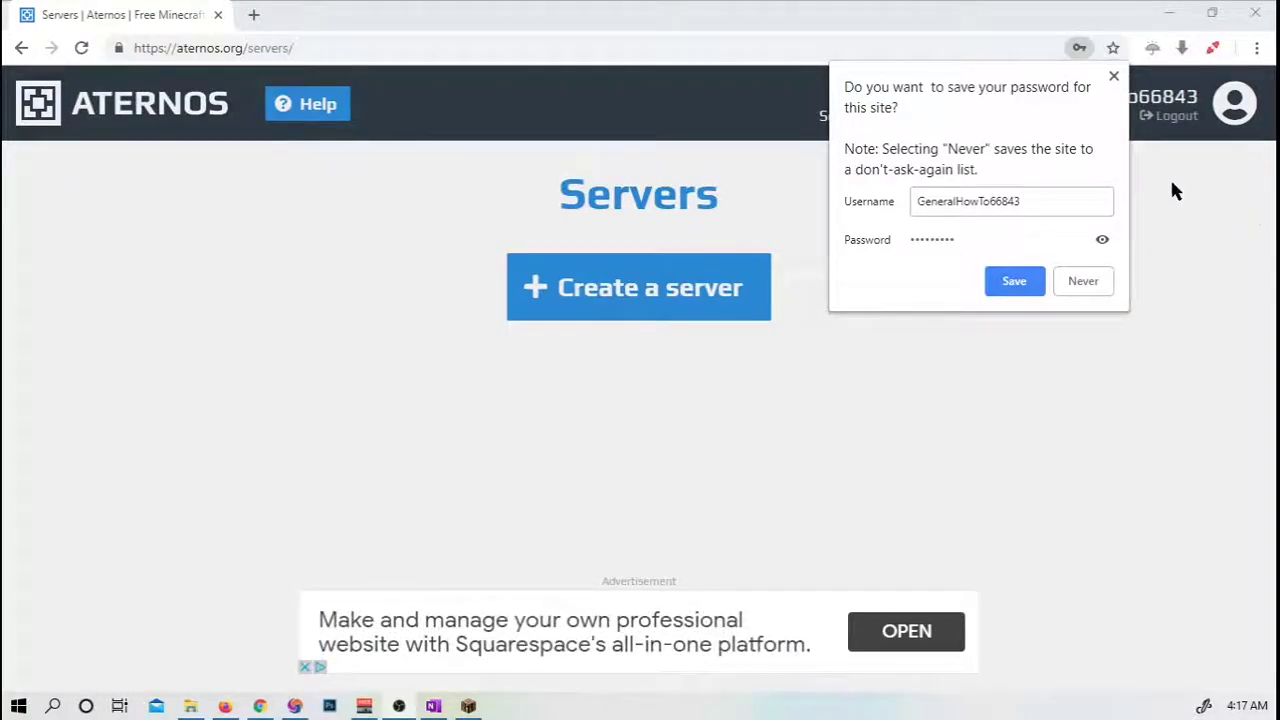
left_click(1014, 281)
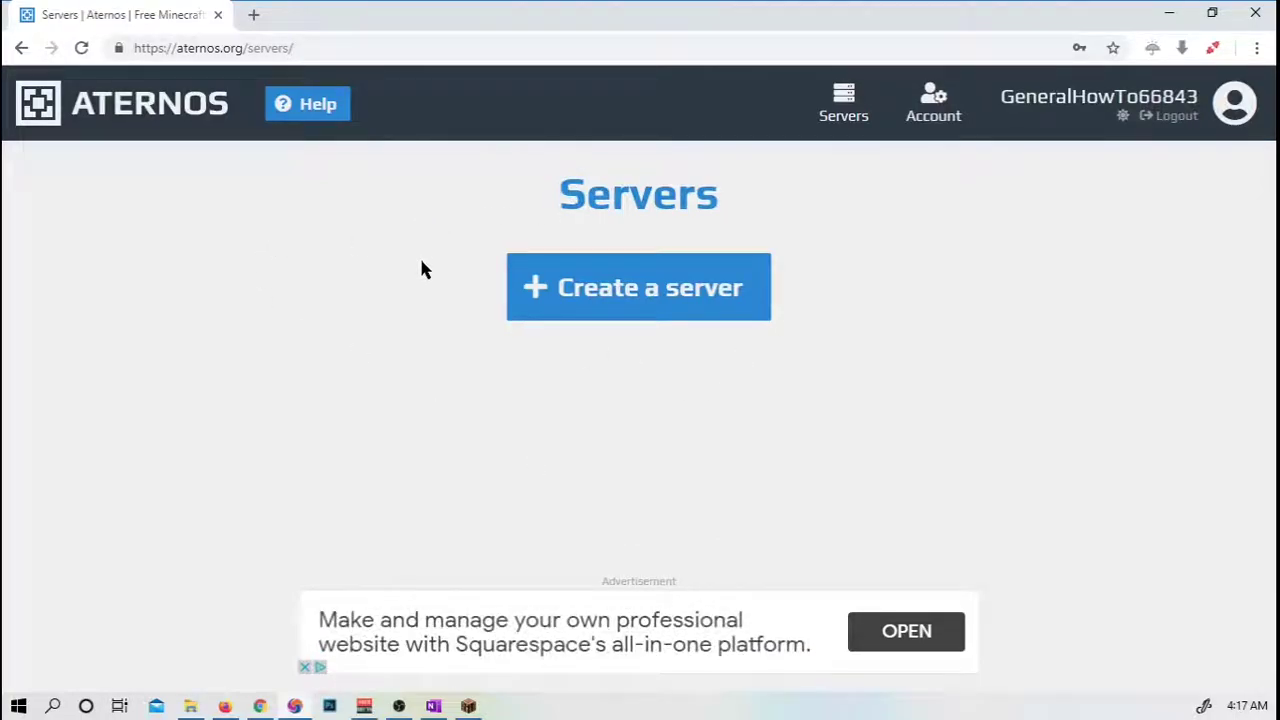
Create a Java Edition server with 'Minecraft server.jpg' from YOUTUBE MEDIA as its icon.
left_click(694, 311)
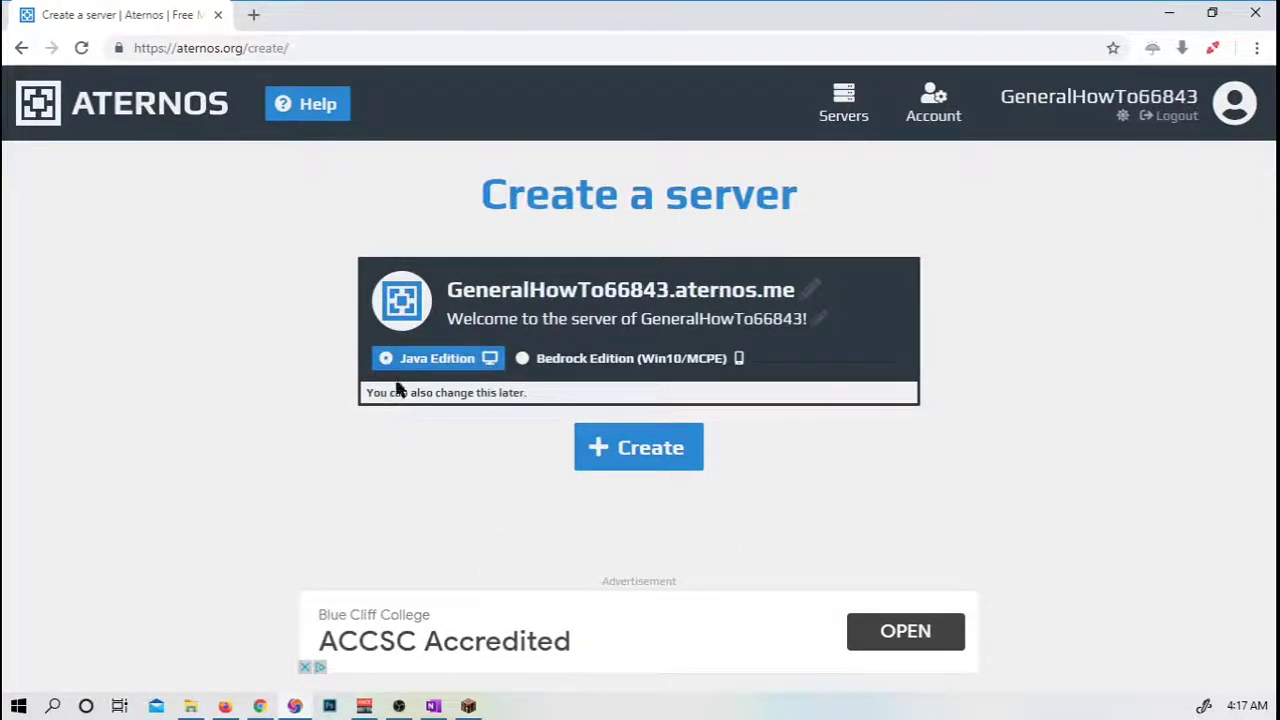
left_click(400, 300)
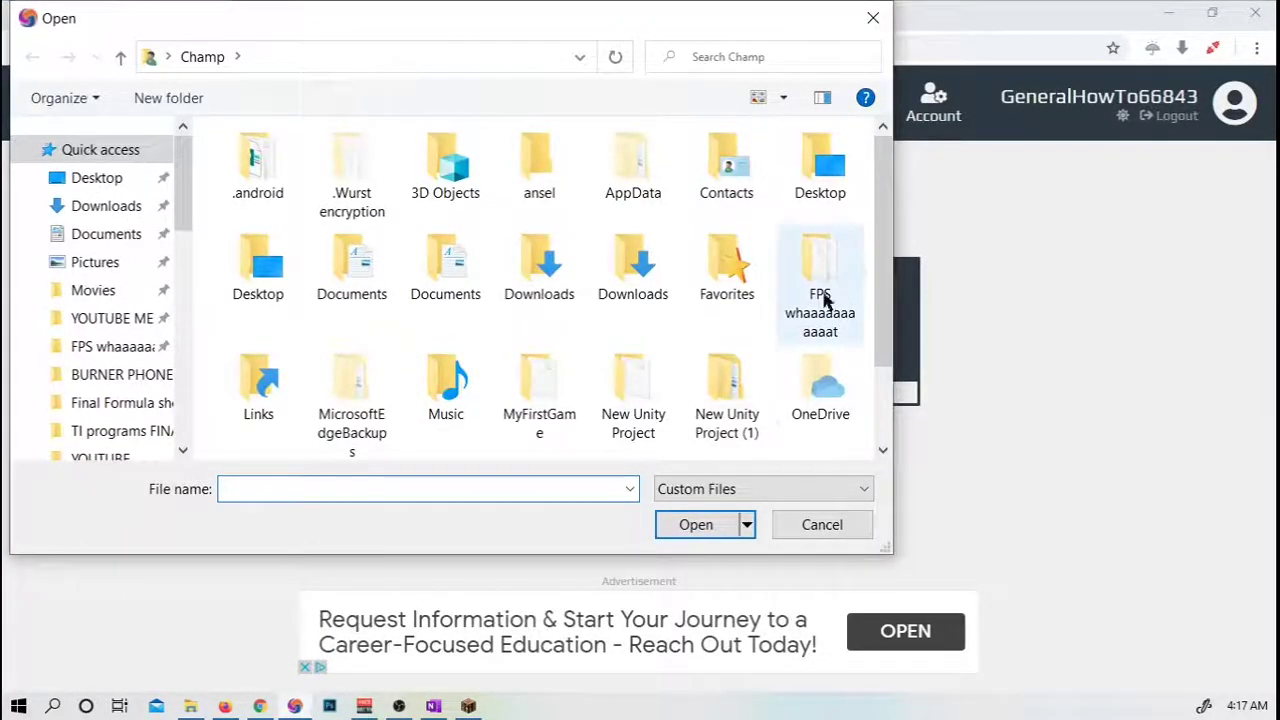
scroll(185, 180, "down", 1)
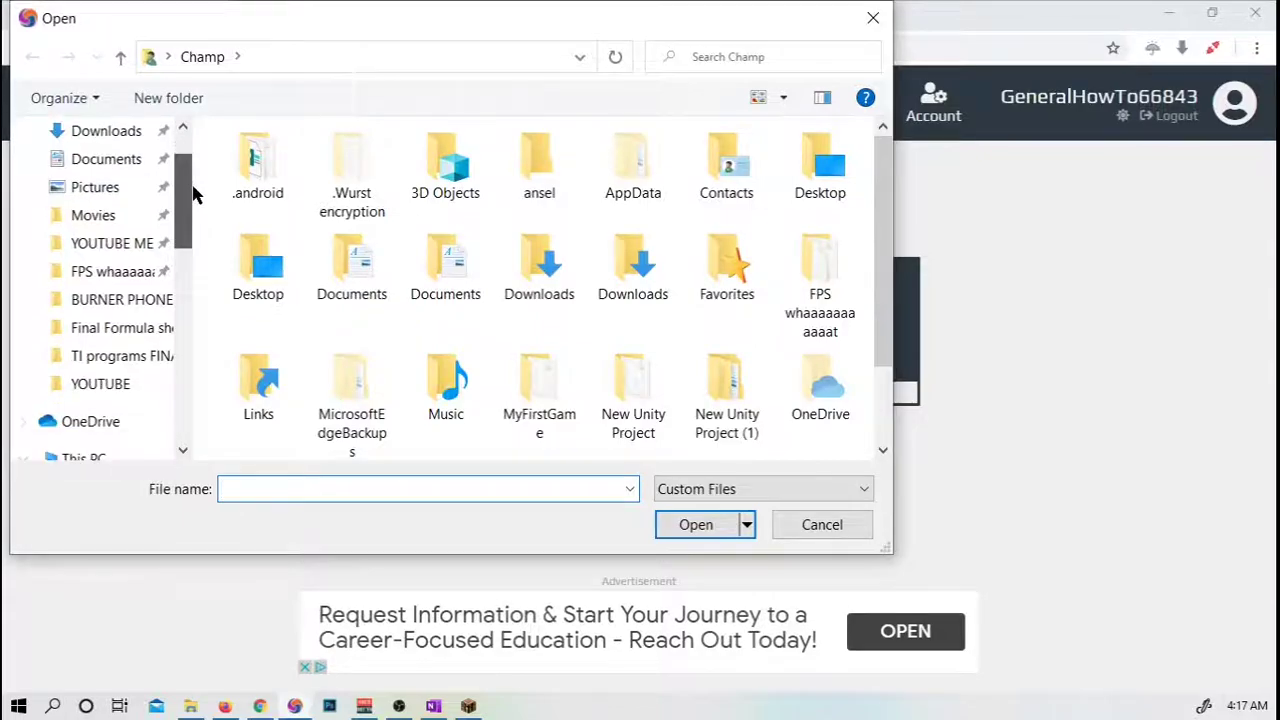
left_click(131, 382)
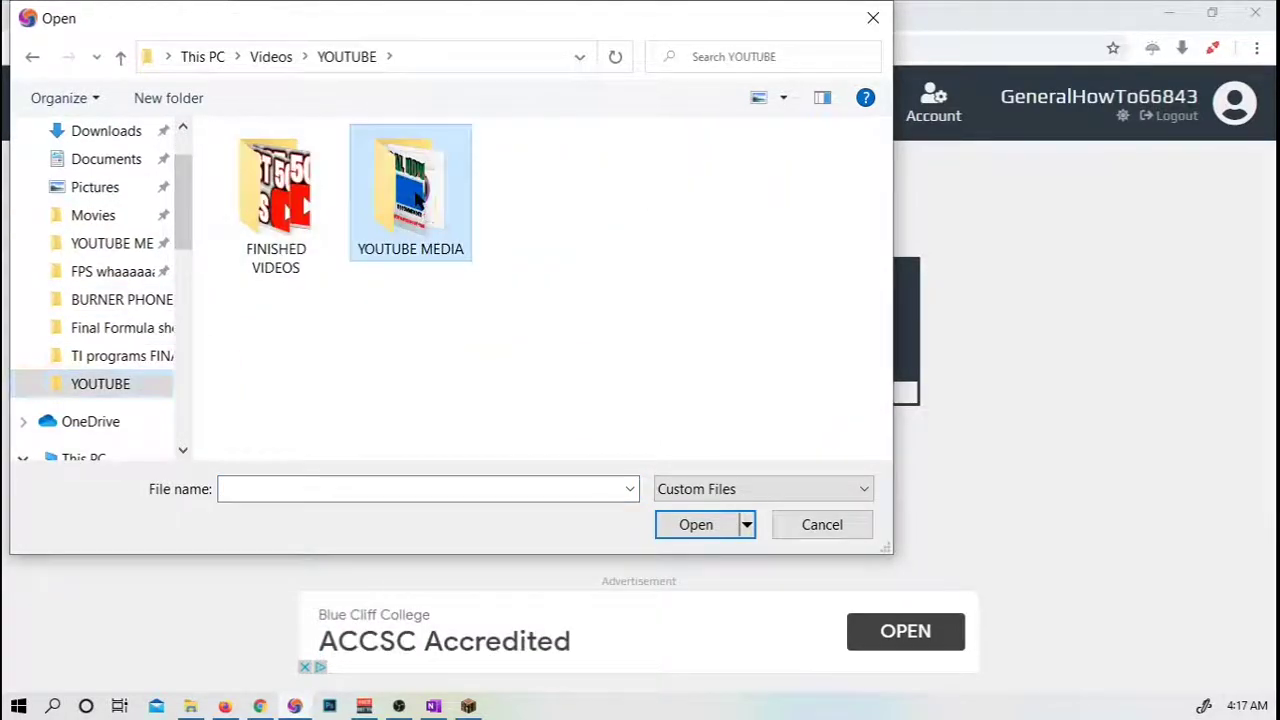
double_click(412, 210)
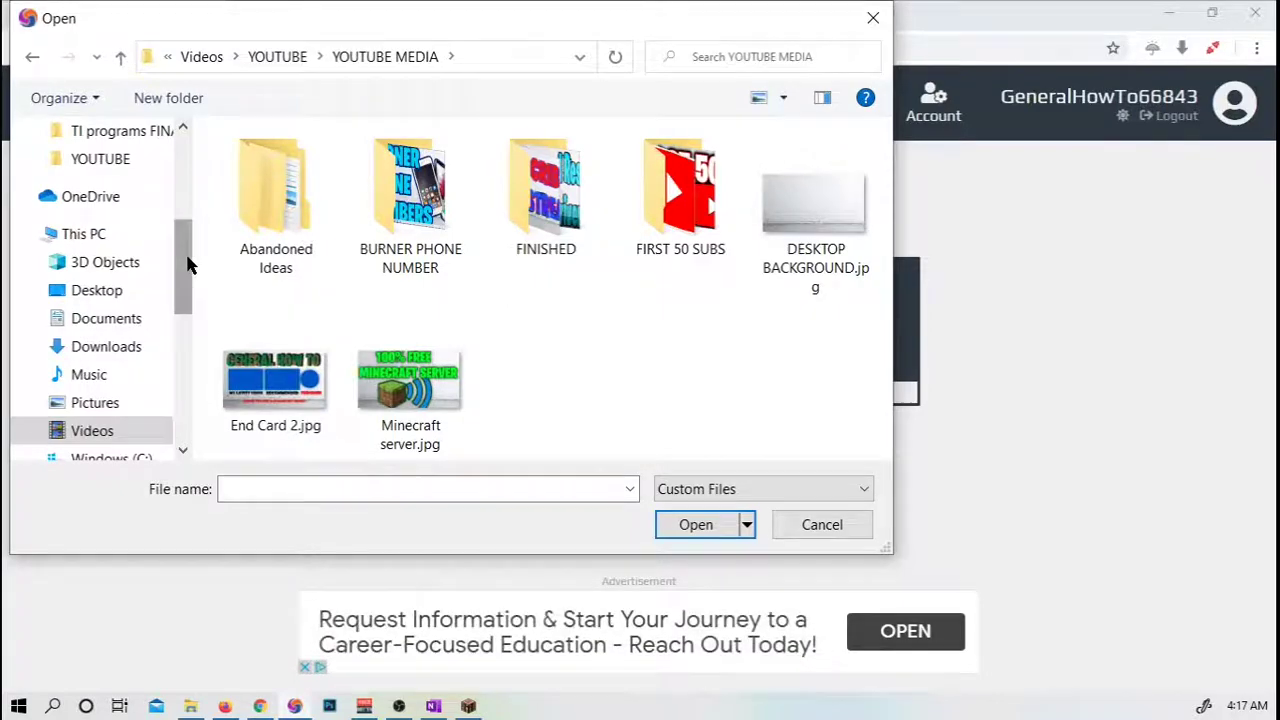
left_click(440, 414)
left_click(677, 523)
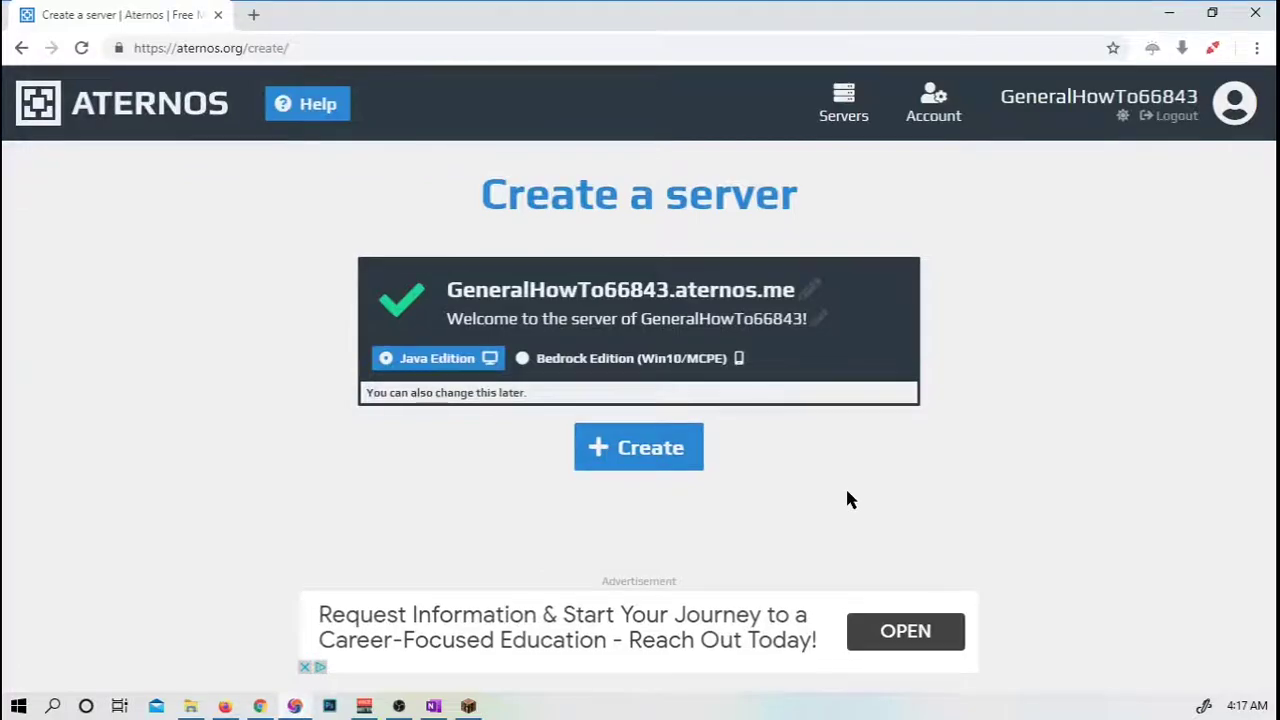
left_click(664, 450)
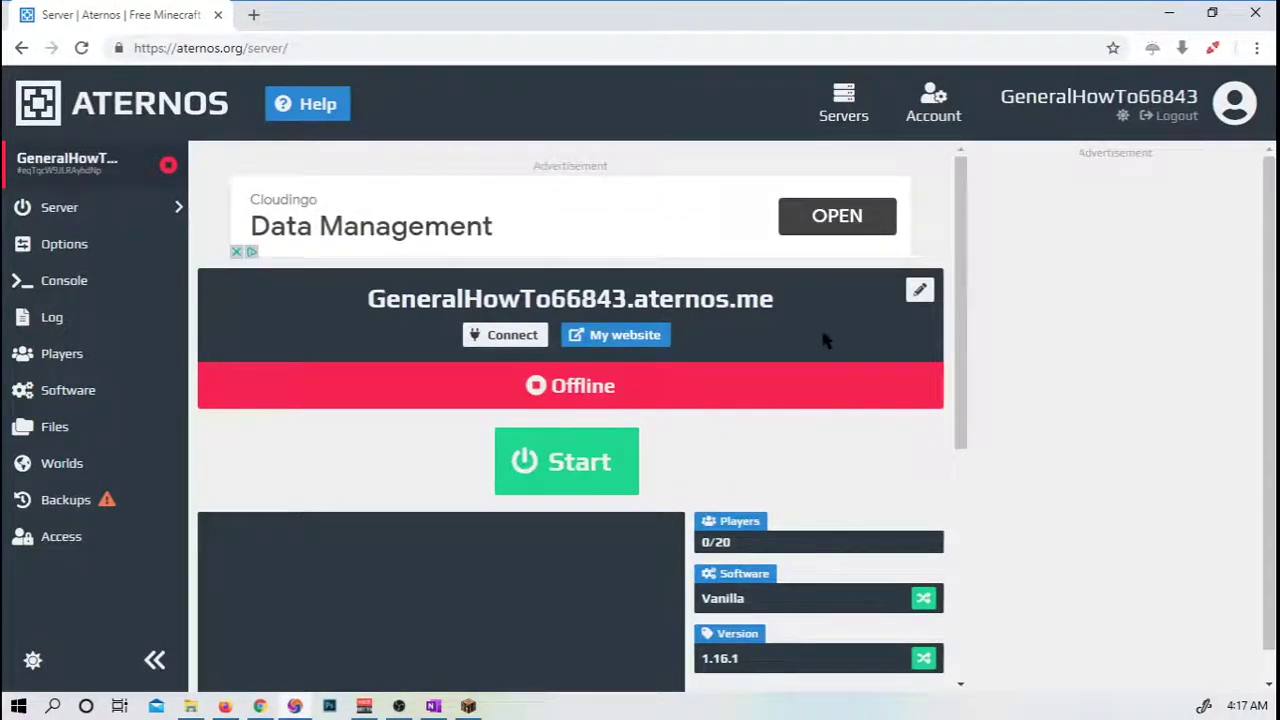
left_click(922, 291)
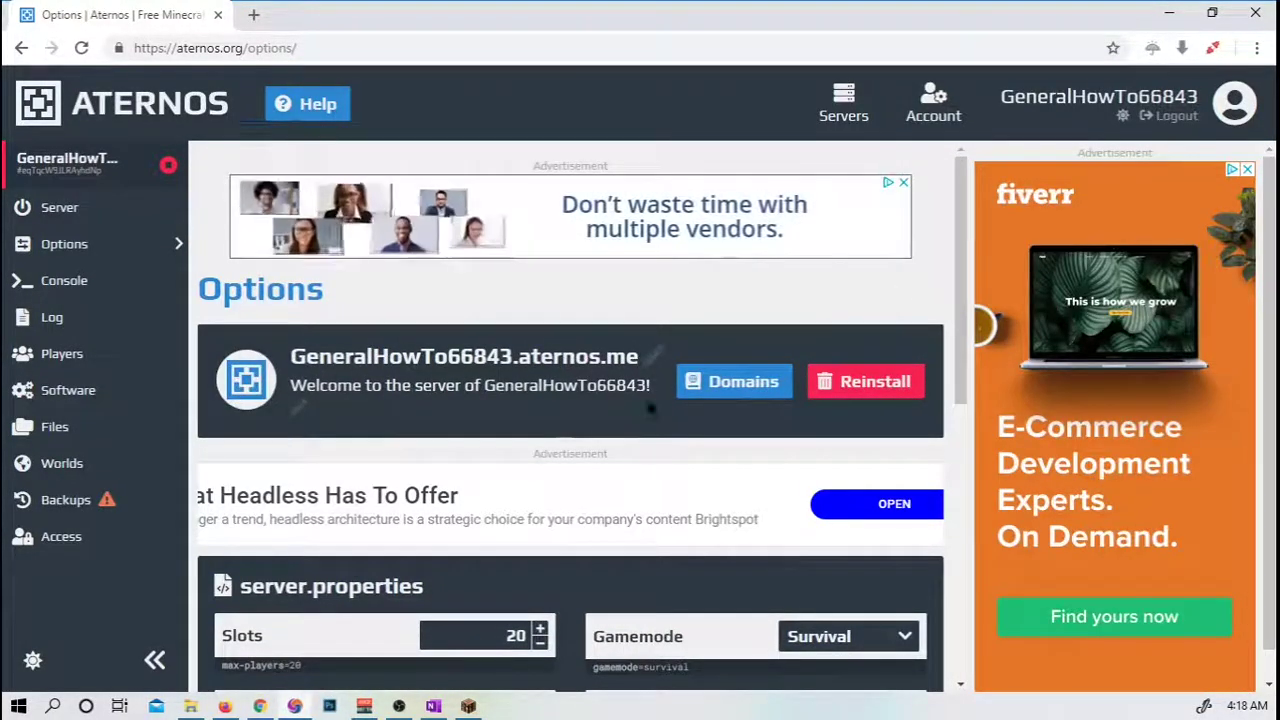
Rename the server to 'GeneralHowTo'.
left_click(655, 355)
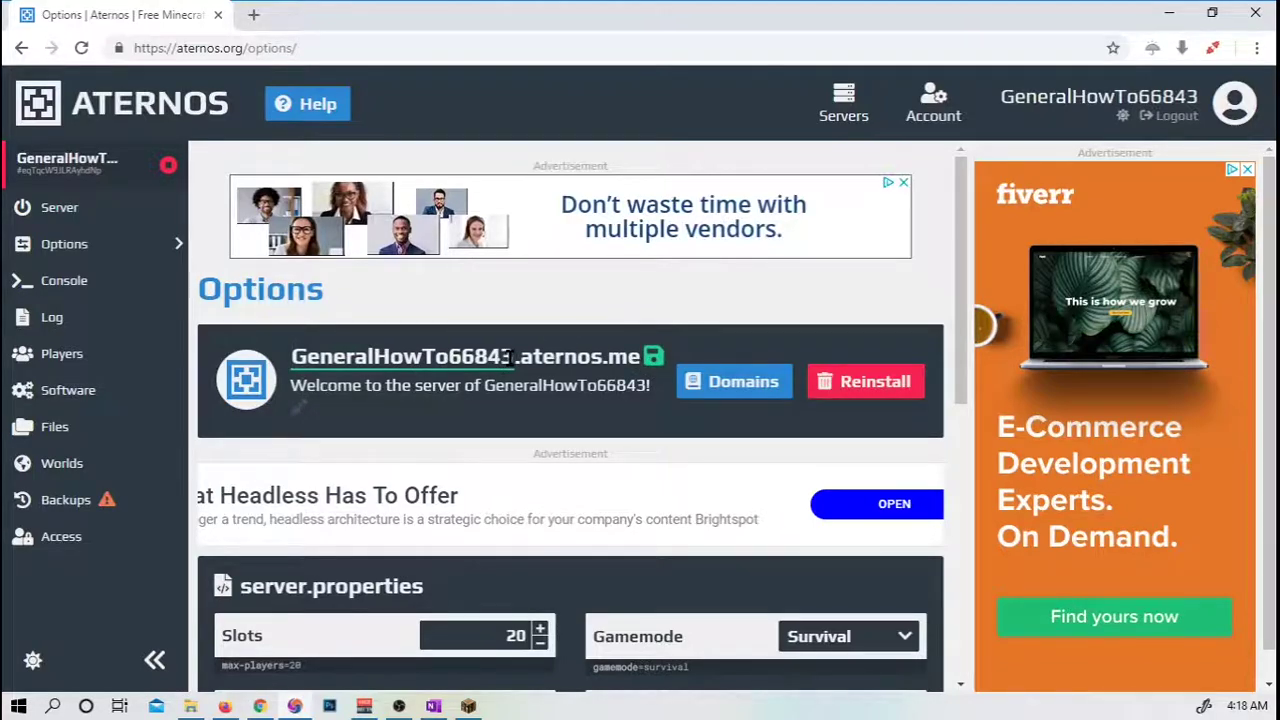
left_click_drag(510, 357, 286, 360)
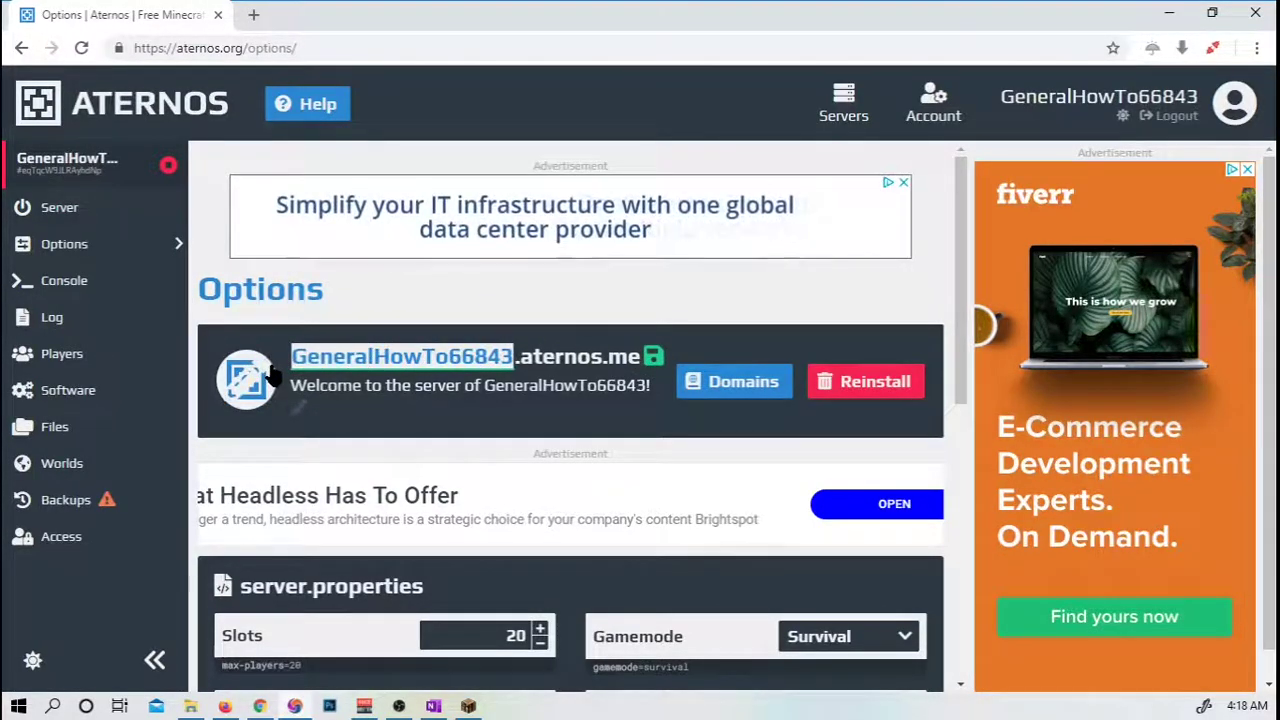
type("GeneralHo")
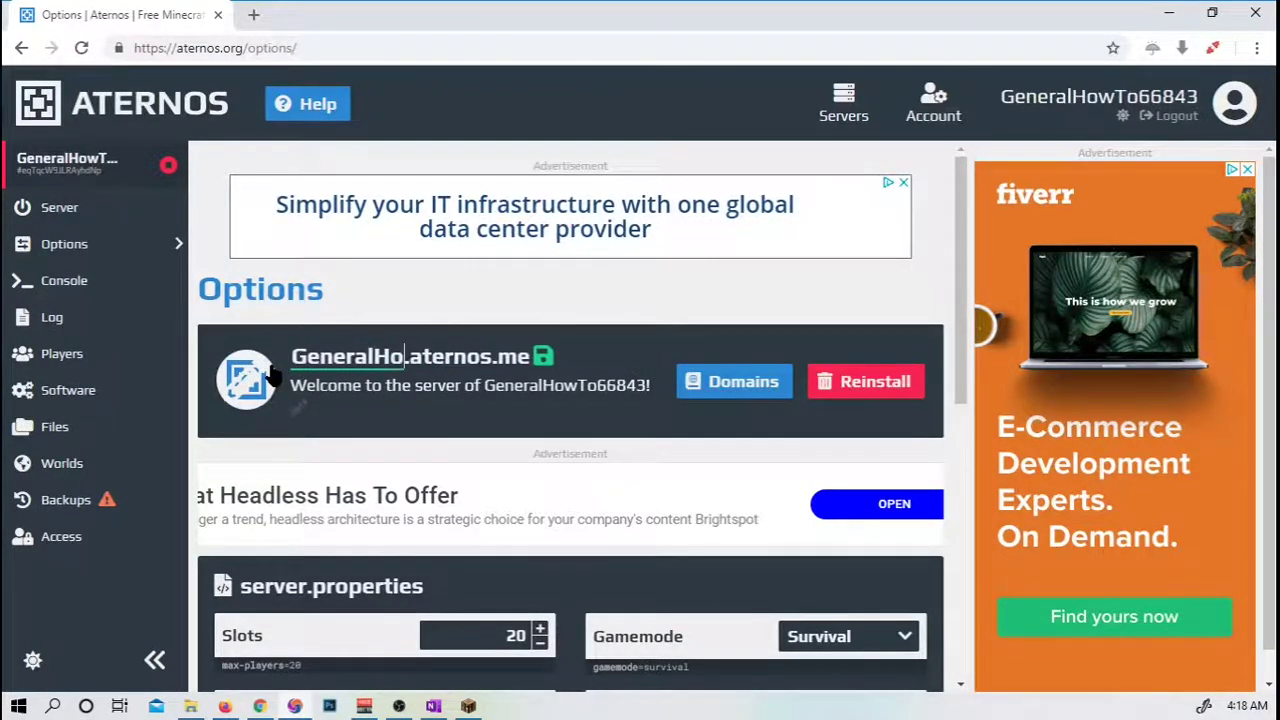
type("wTo")
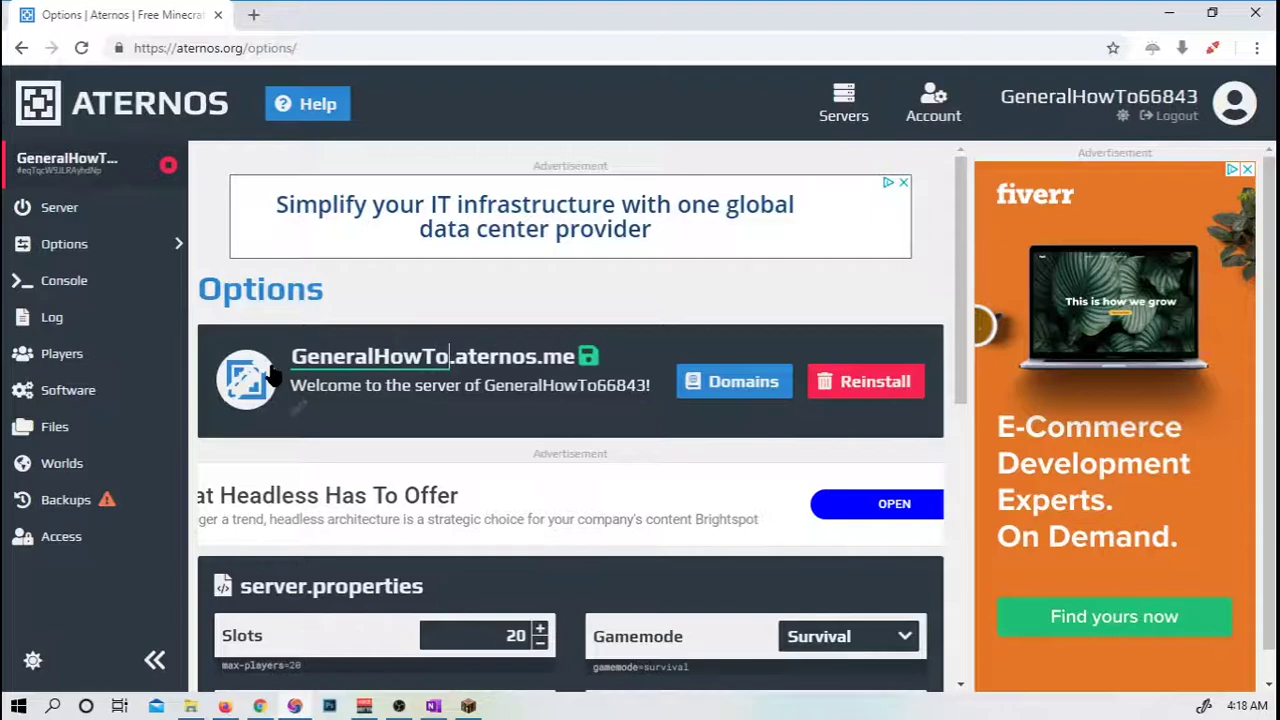
left_click(586, 358)
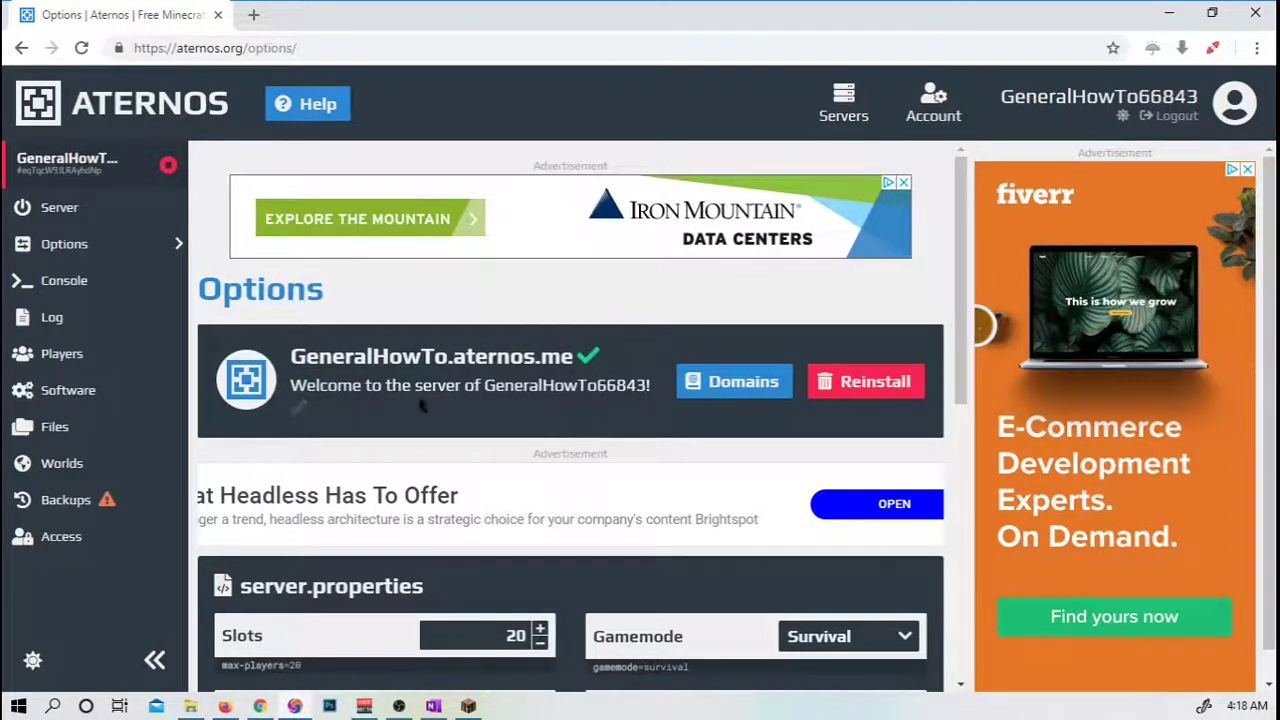
Replace the welcome message with 'Welcome to the Youtube server for General How To!!!'.
left_click(297, 410)
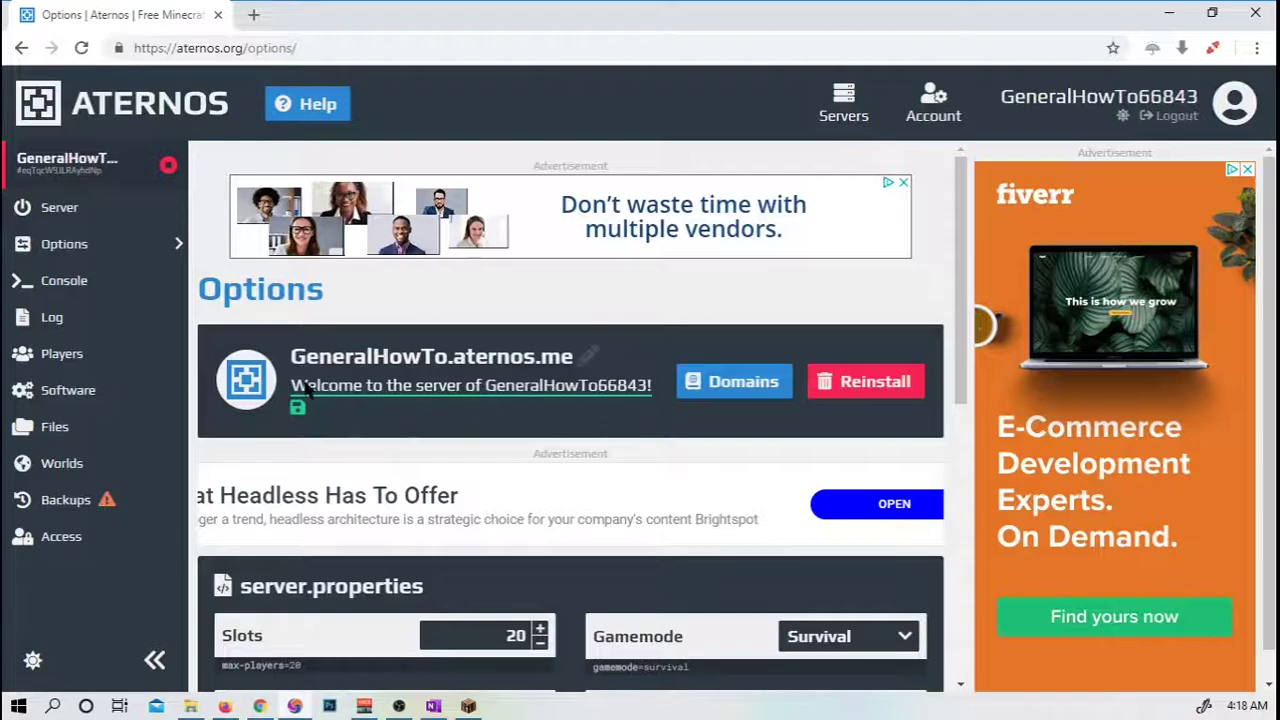
triple_click(636, 388)
key("BackSpace")
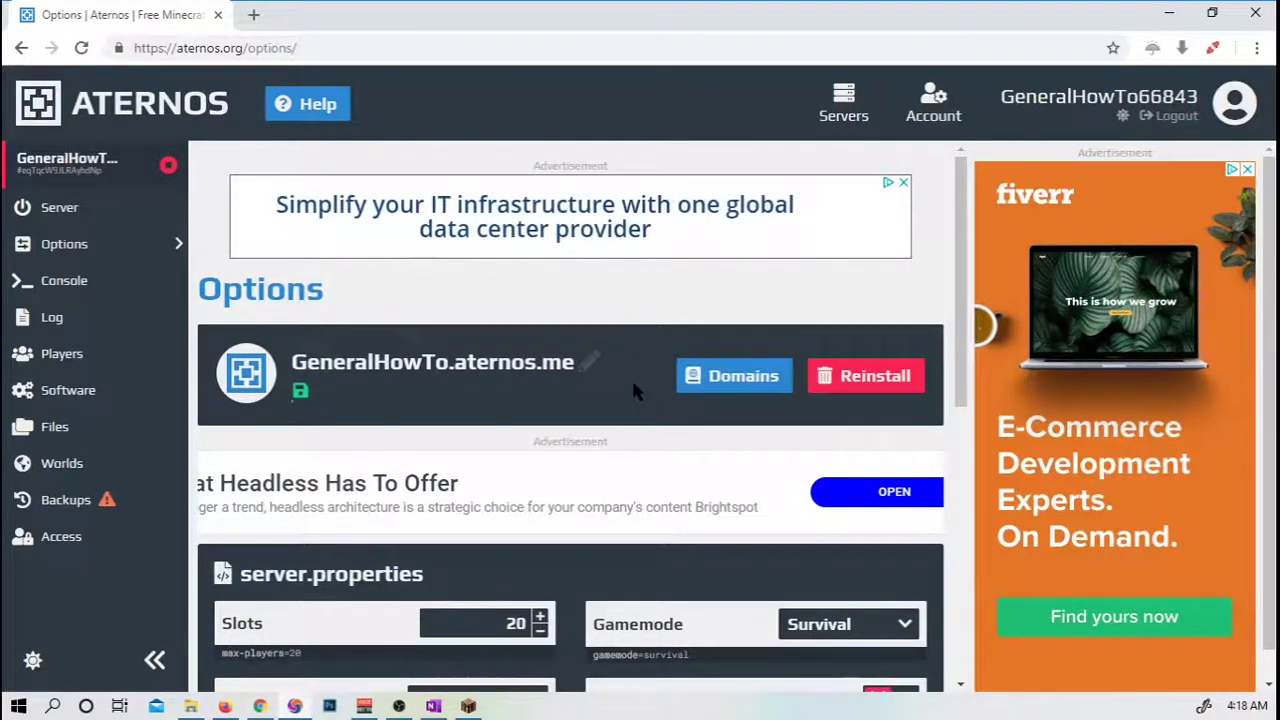
type("Welcome")
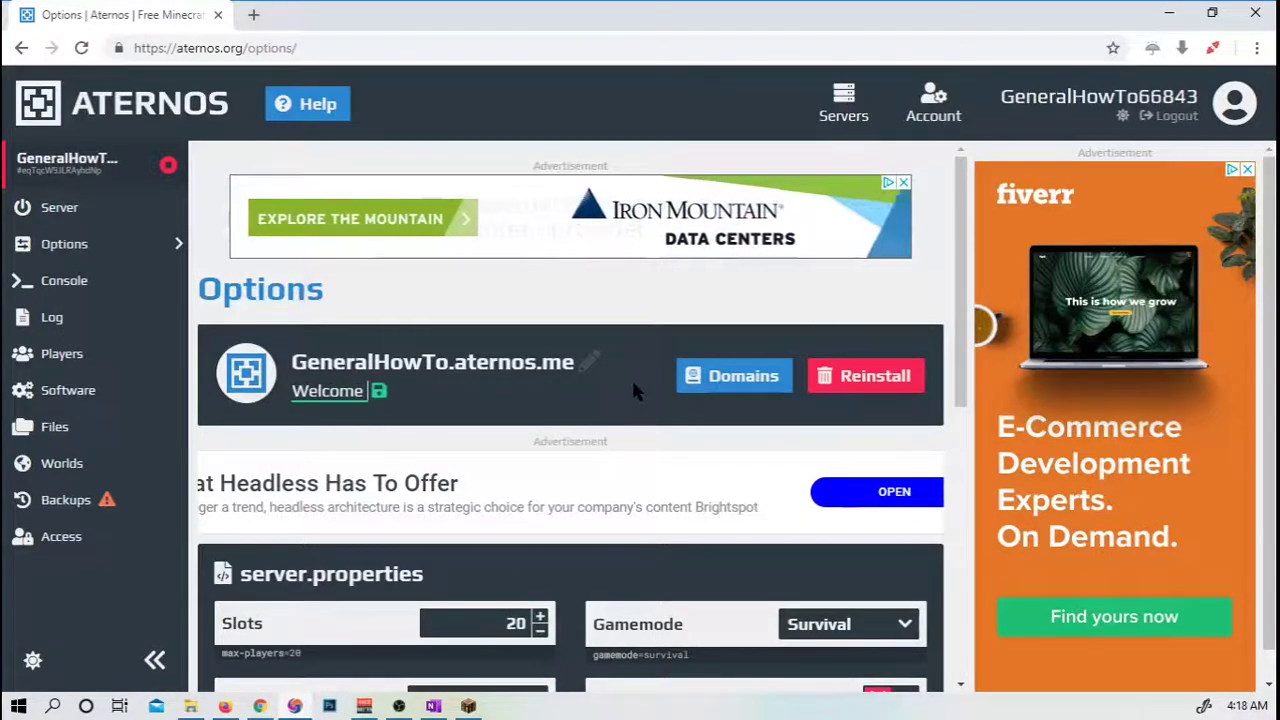
type(" to the Youtube server for General How To")
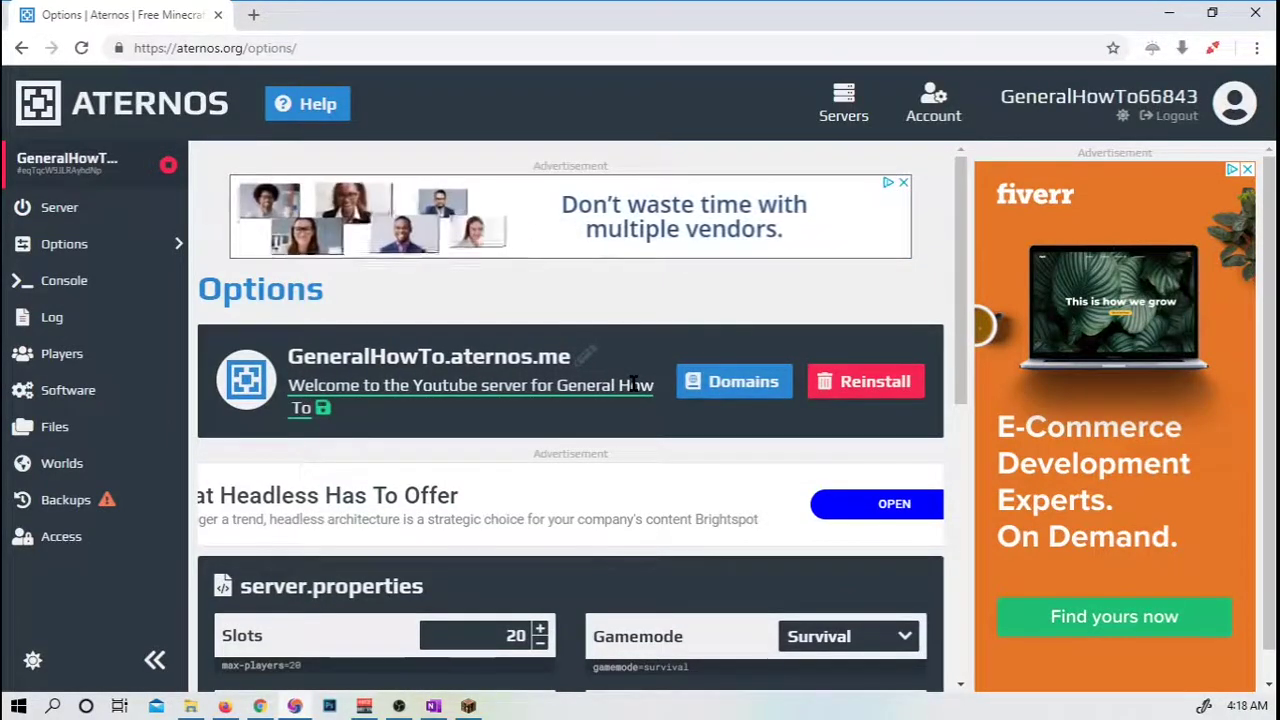
type("!!!")
scroll(632, 384, "down", 1)
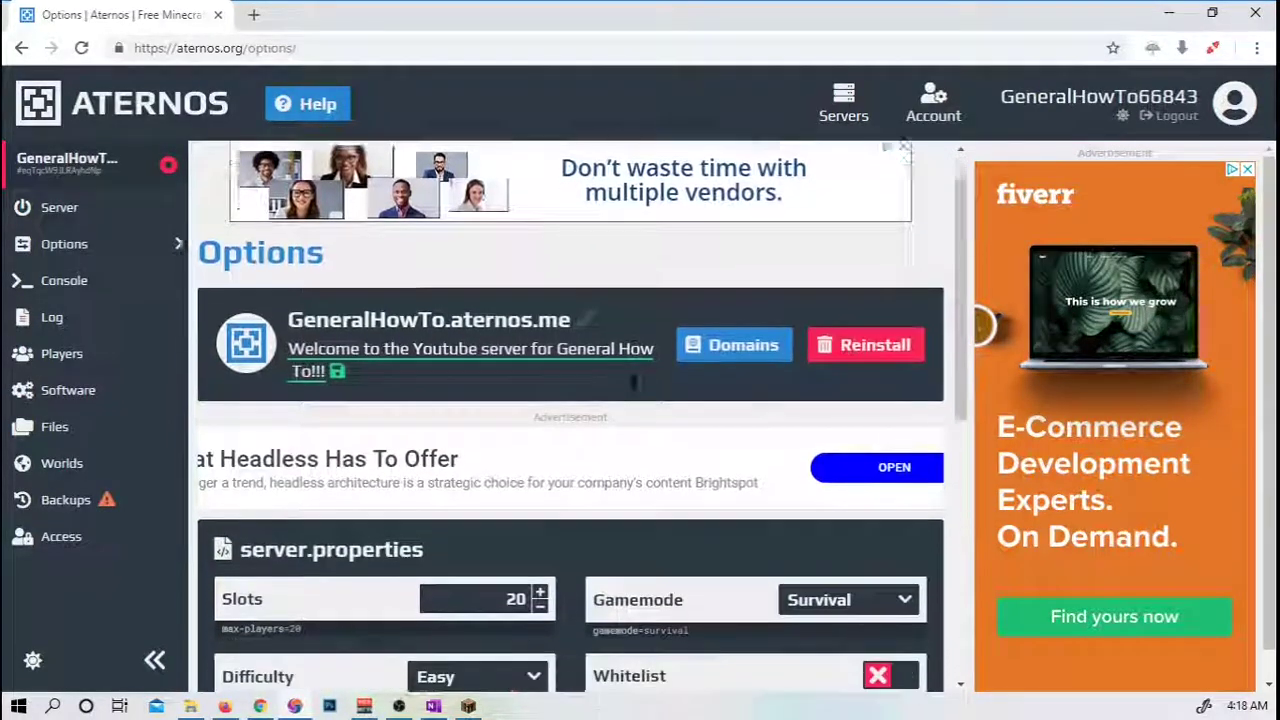
Save the welcome message and set the server's player slots to 30.
left_click(338, 315)
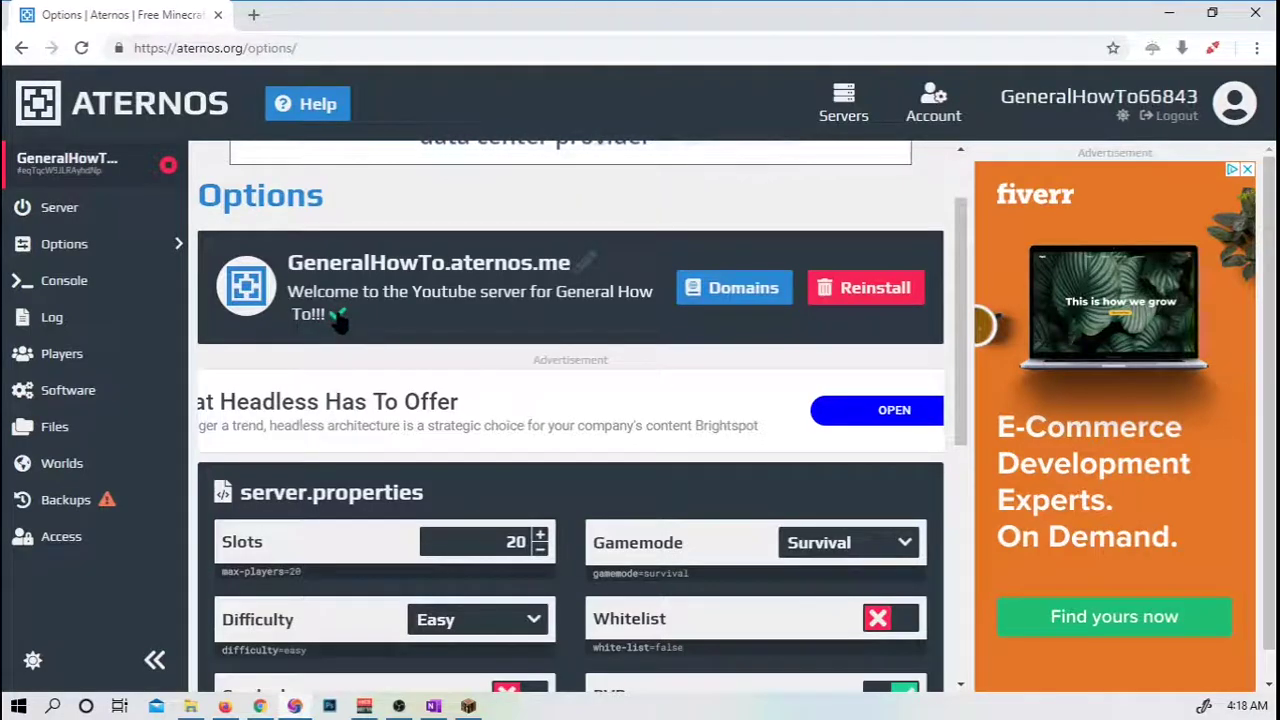
scroll(539, 383, "down", 2)
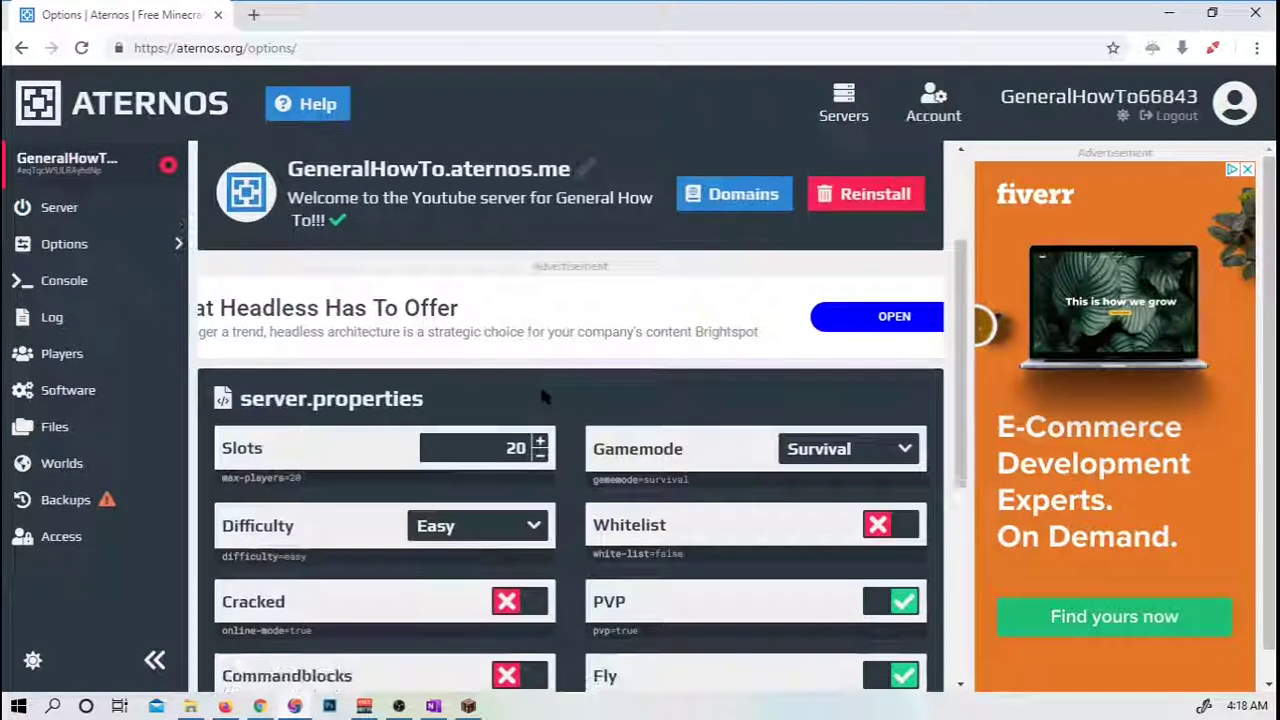
scroll(972, 323, "down", 1)
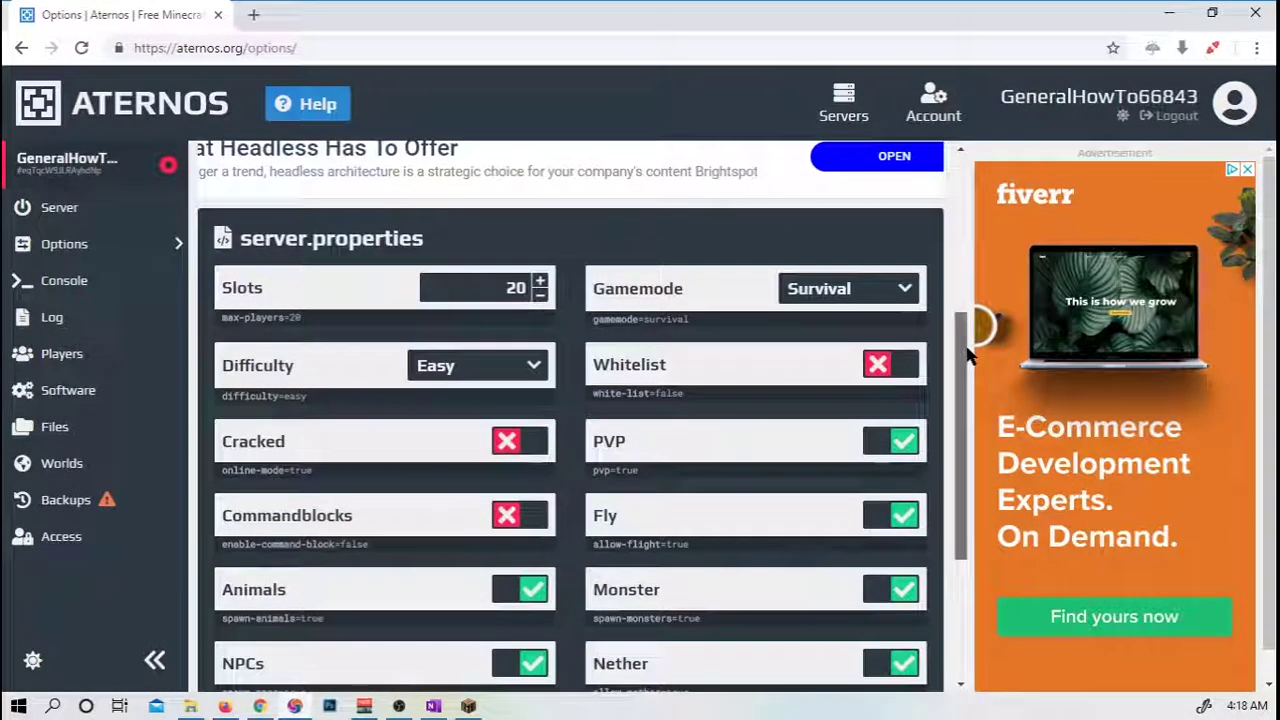
left_click(517, 240)
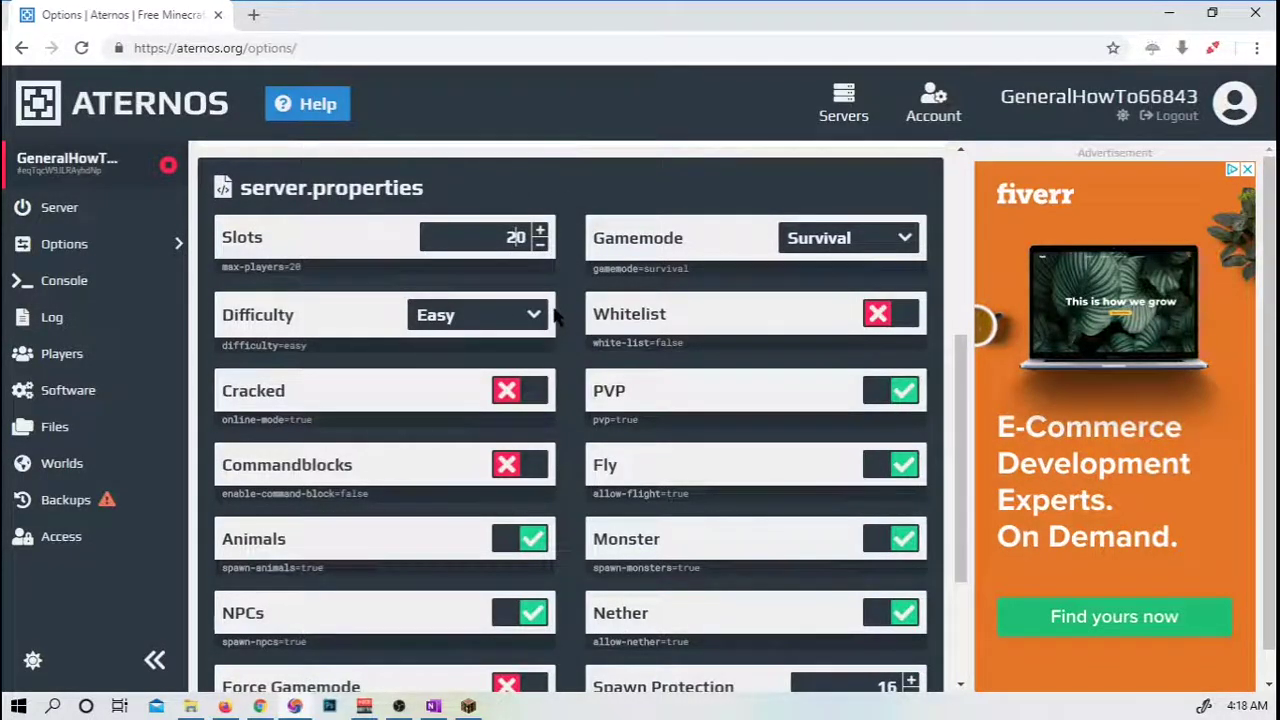
key("BackSpace")
type("3")
left_click(406, 245)
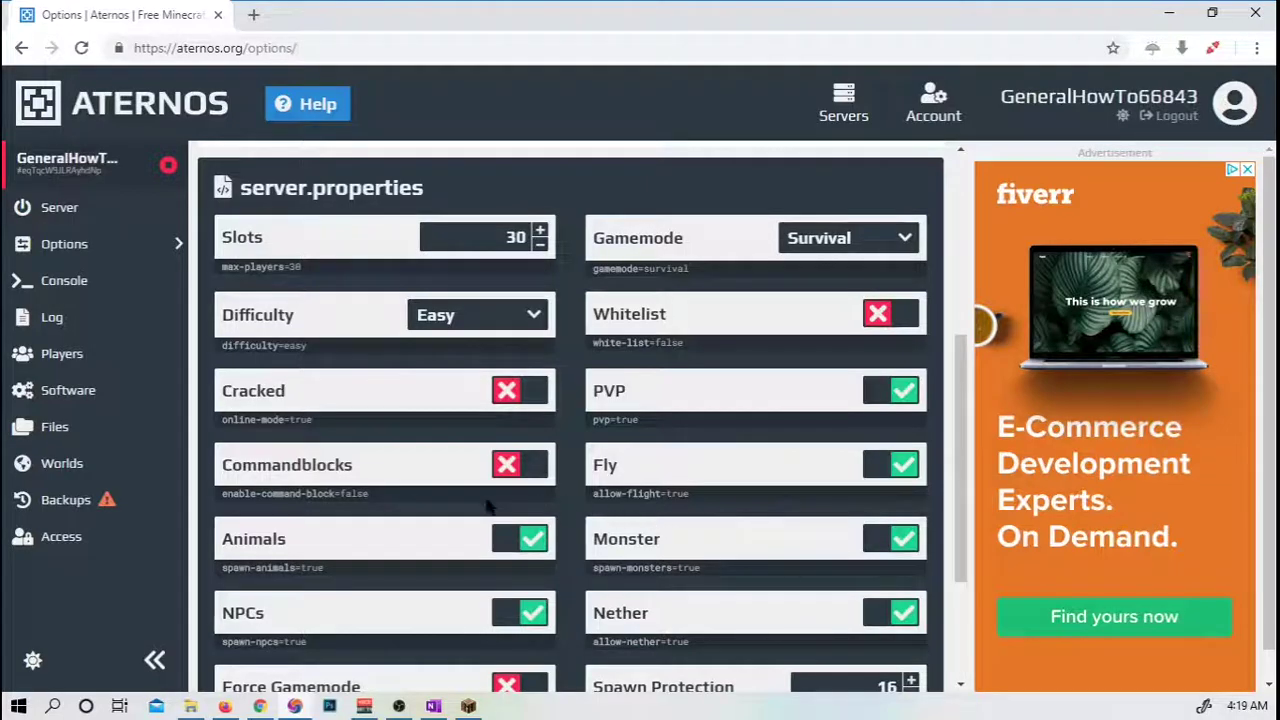
Change spawn protection from 16 to 0 in server.properties.
scroll(673, 482, "down", 3)
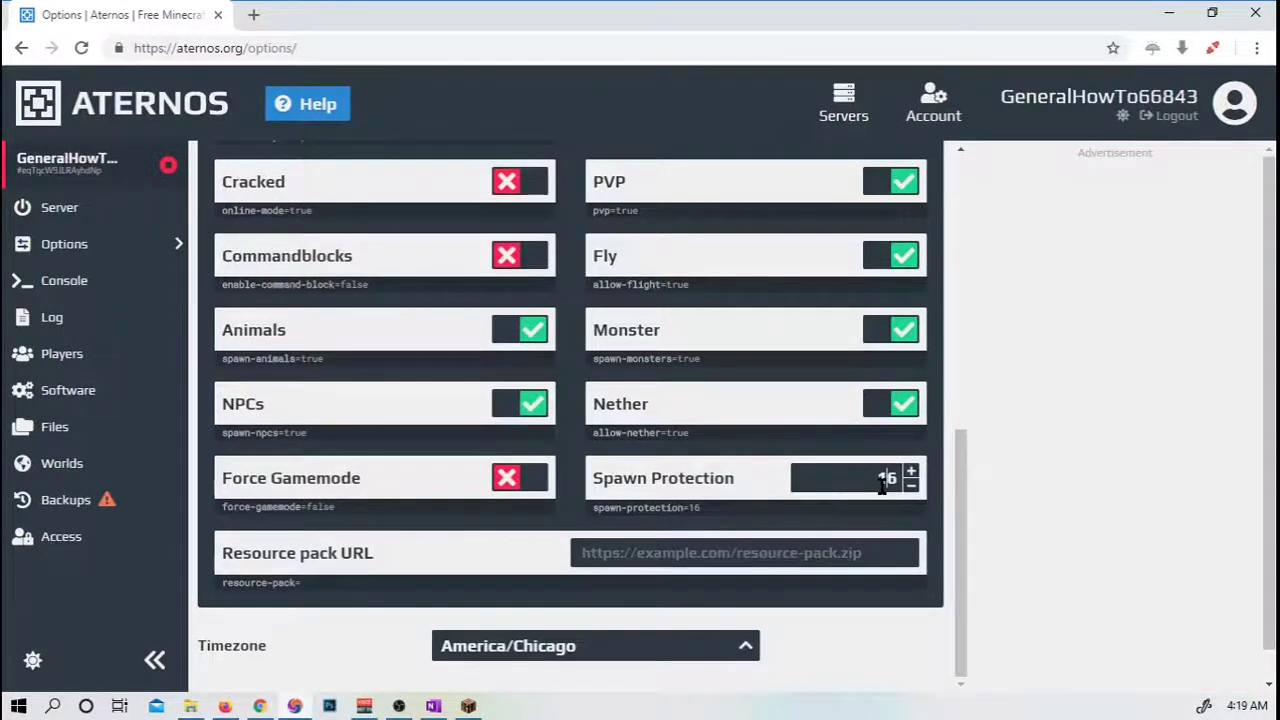
double_click(882, 484)
type("0")
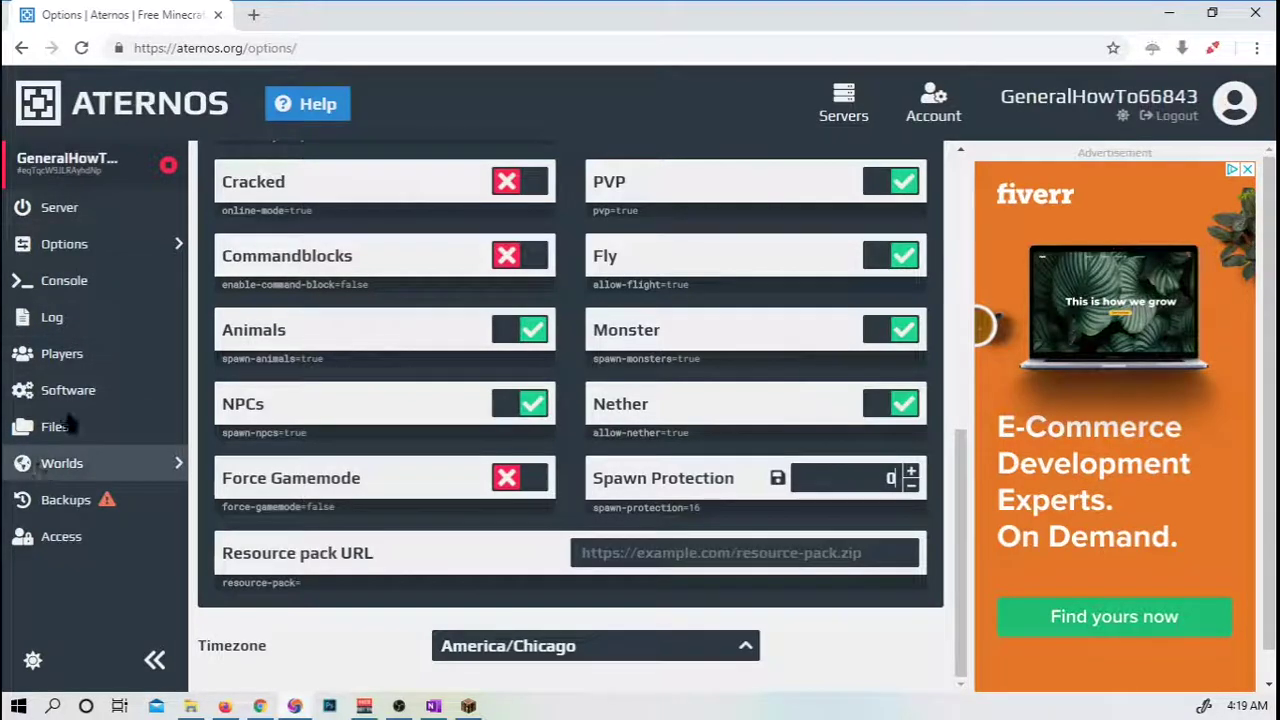
left_click(43, 472)
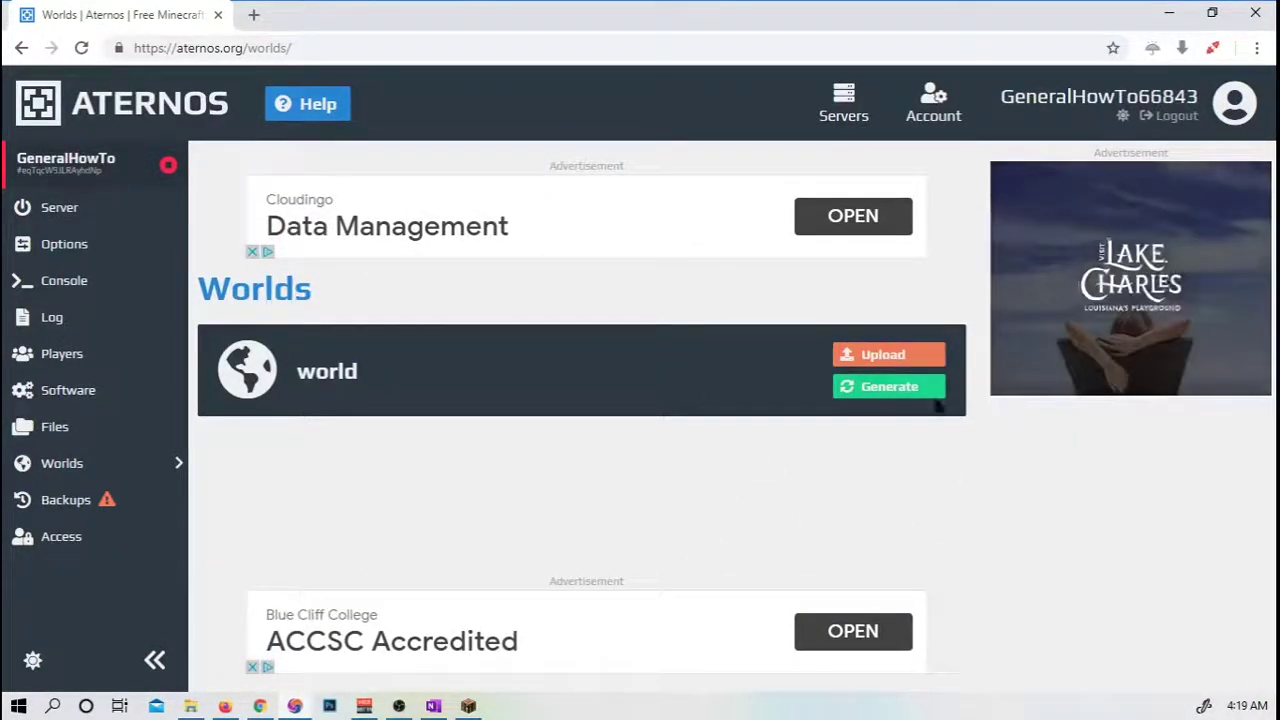
Look through the Worlds and Files pages, then return to the server overview.
left_click(902, 390)
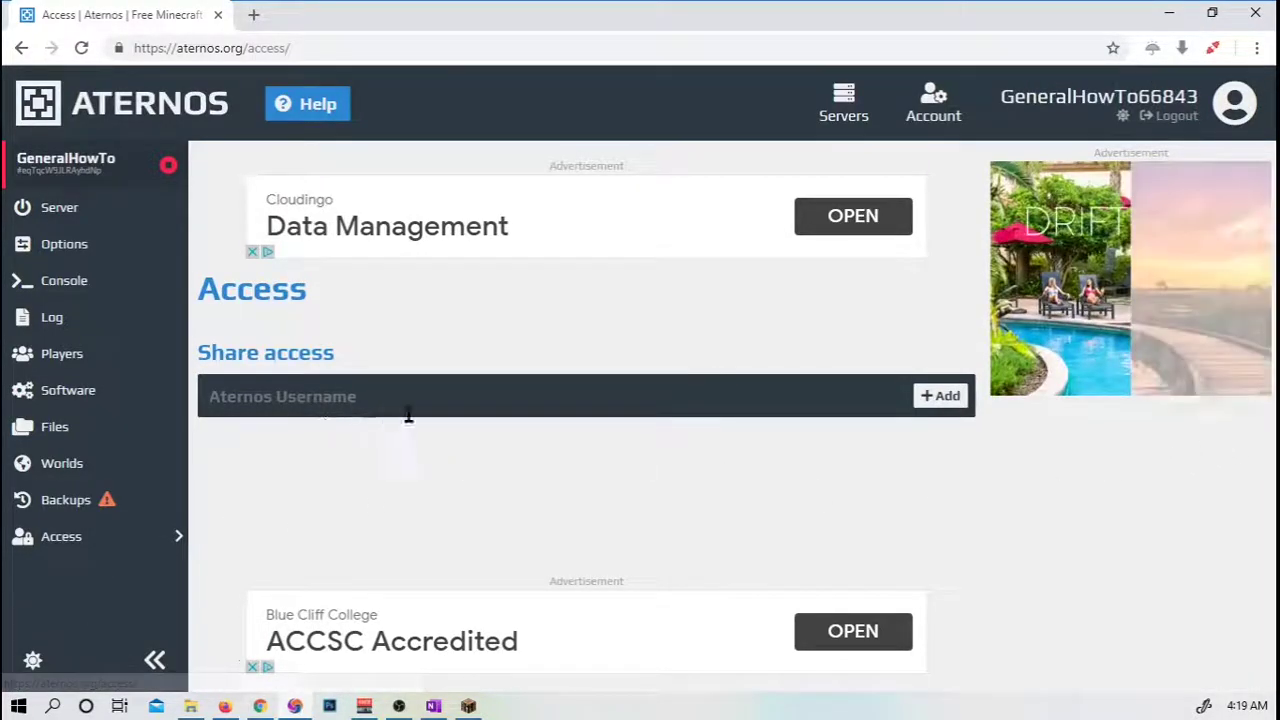
left_click(88, 427)
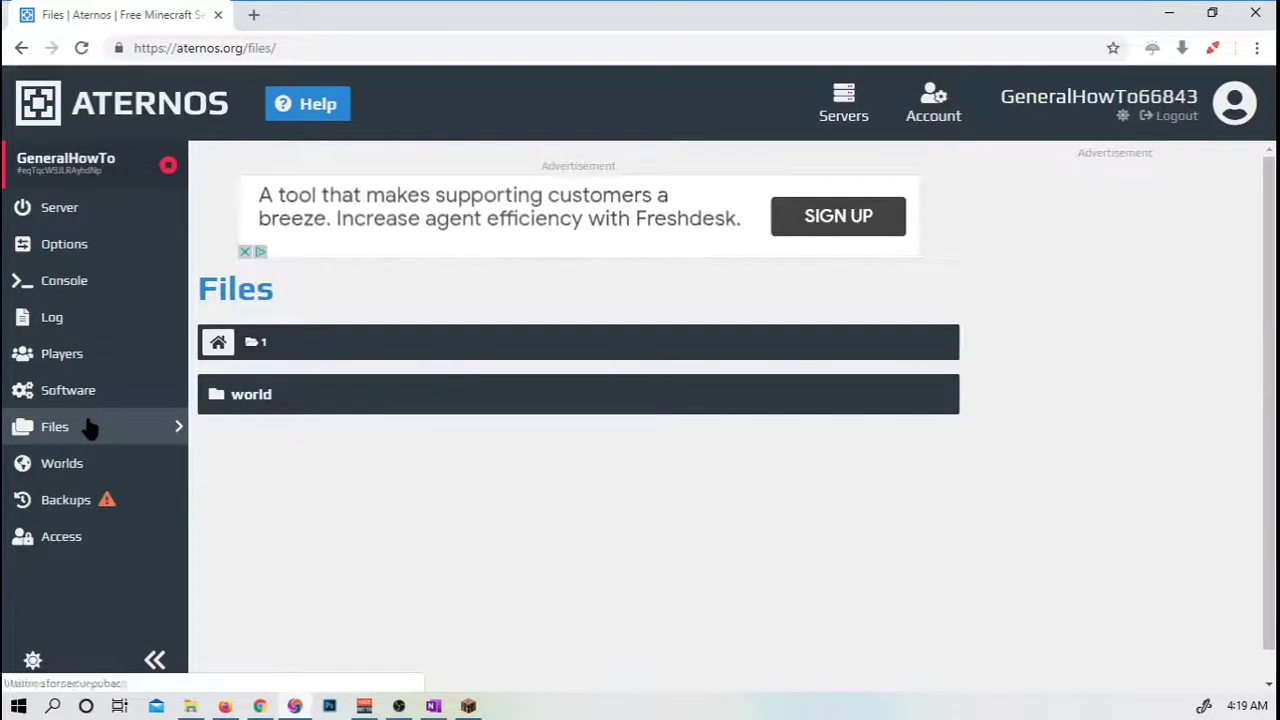
left_click(73, 283)
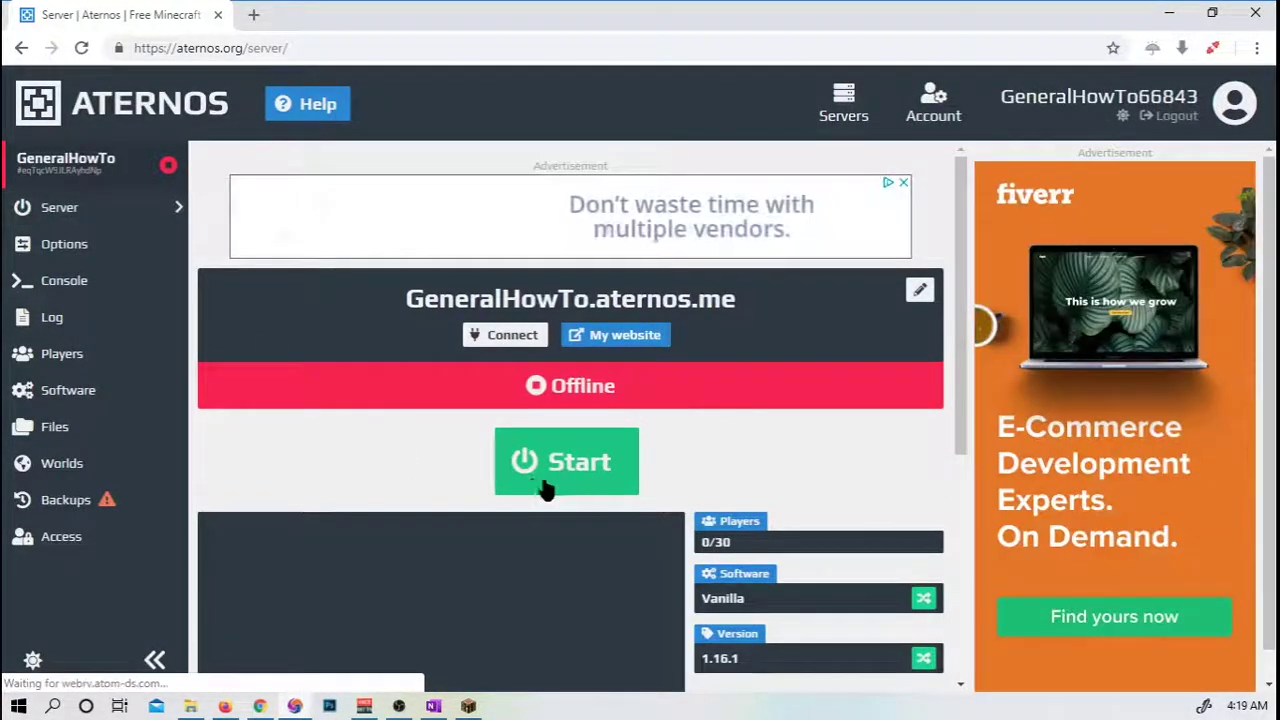
Start the server and accept Mojang's EULA.
left_click(556, 452)
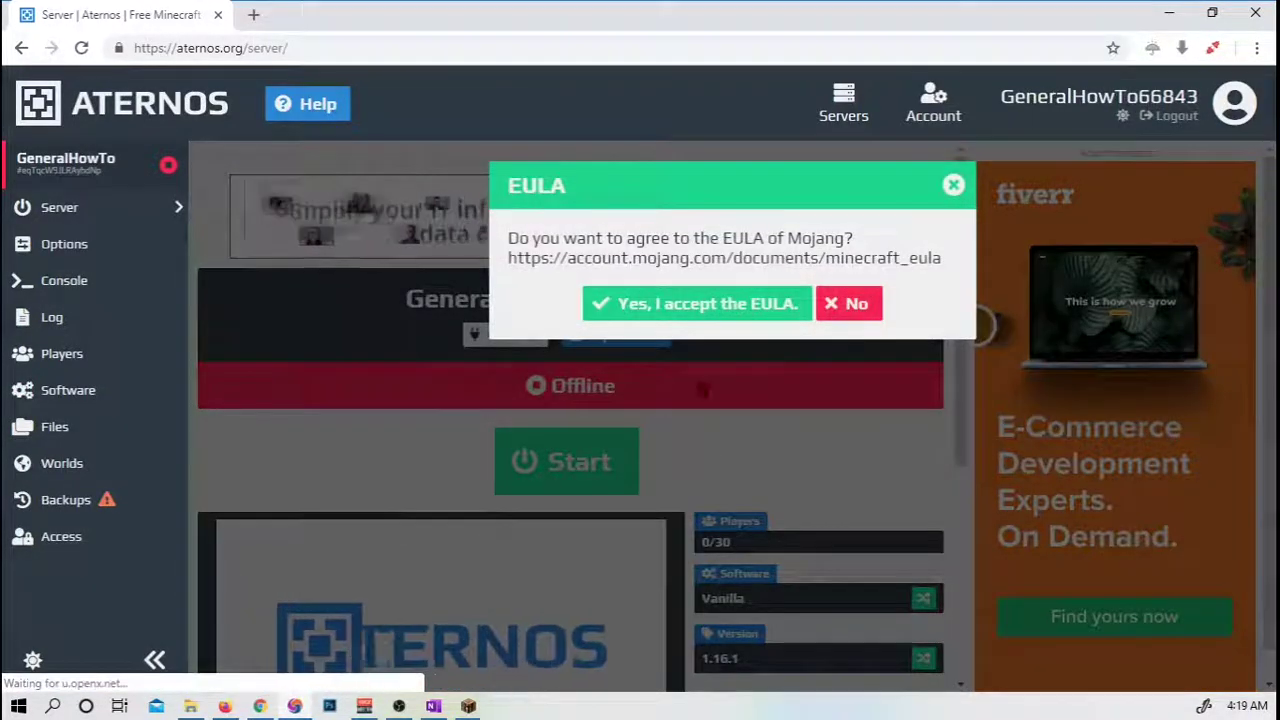
left_click(680, 312)
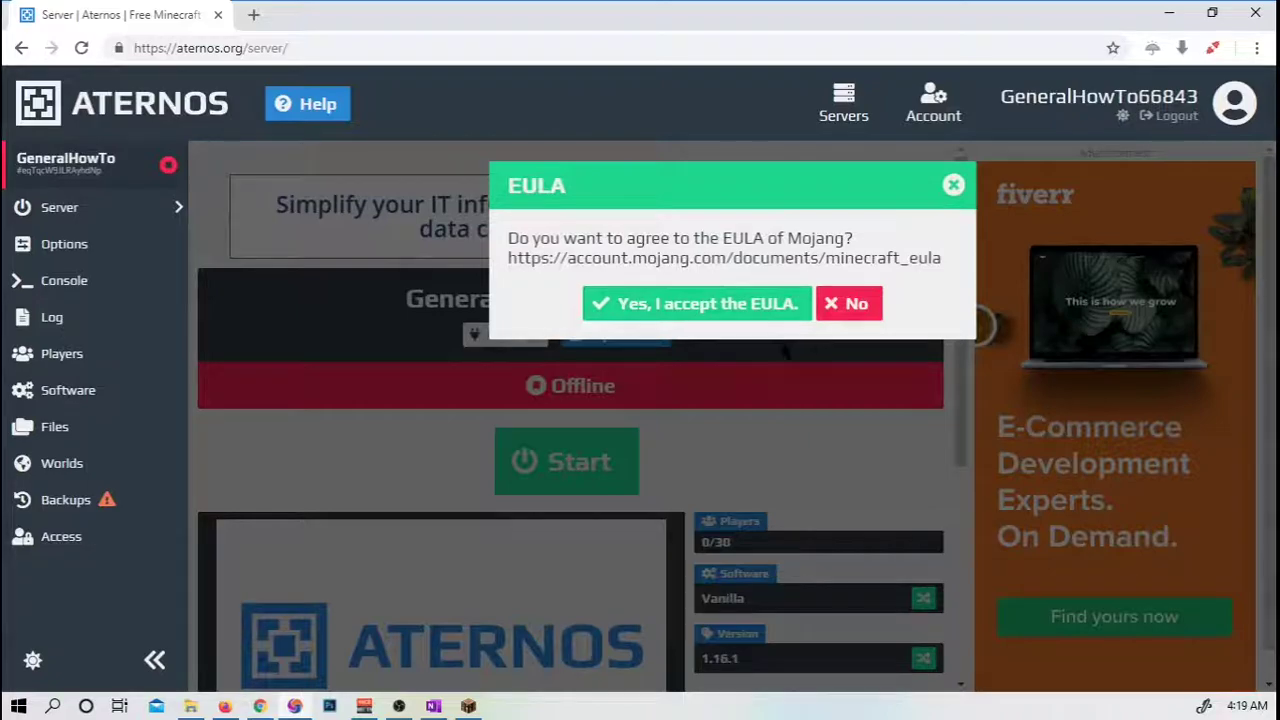
left_click(762, 304)
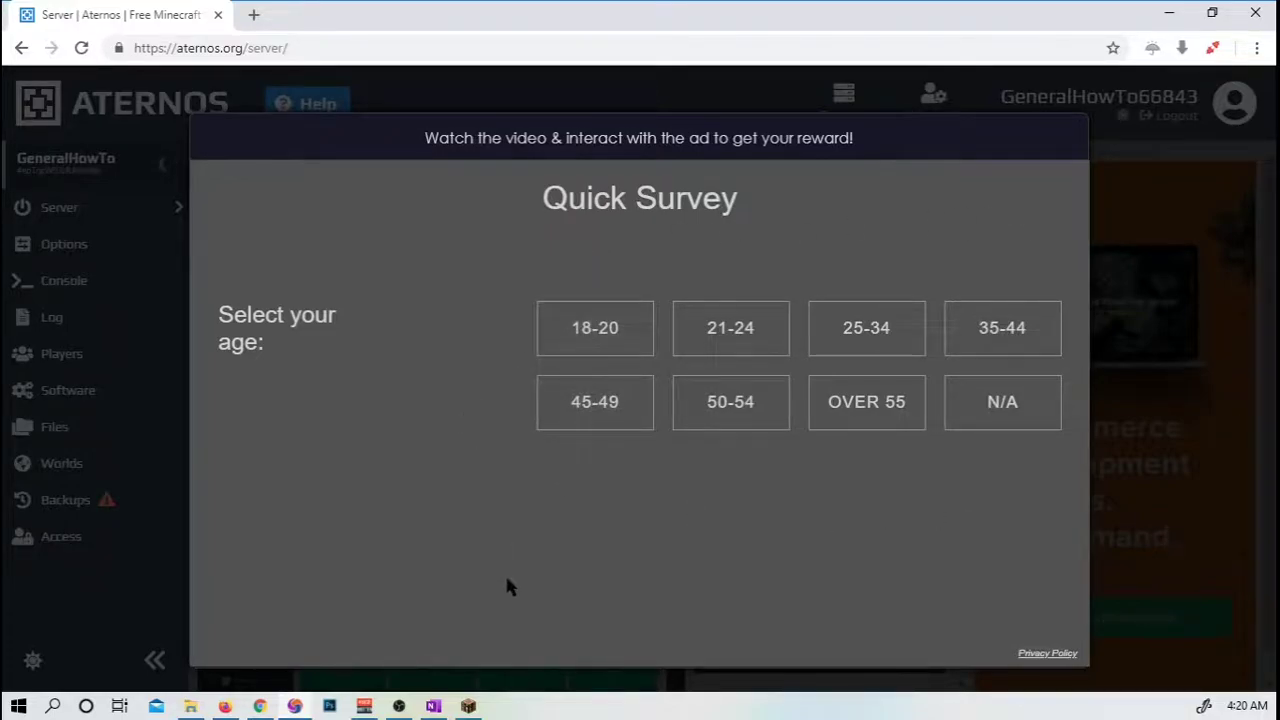
Answer the first survey questions: N/A for age, no to remodeling, couponing, fitness, games, travel.
left_click(1022, 422)
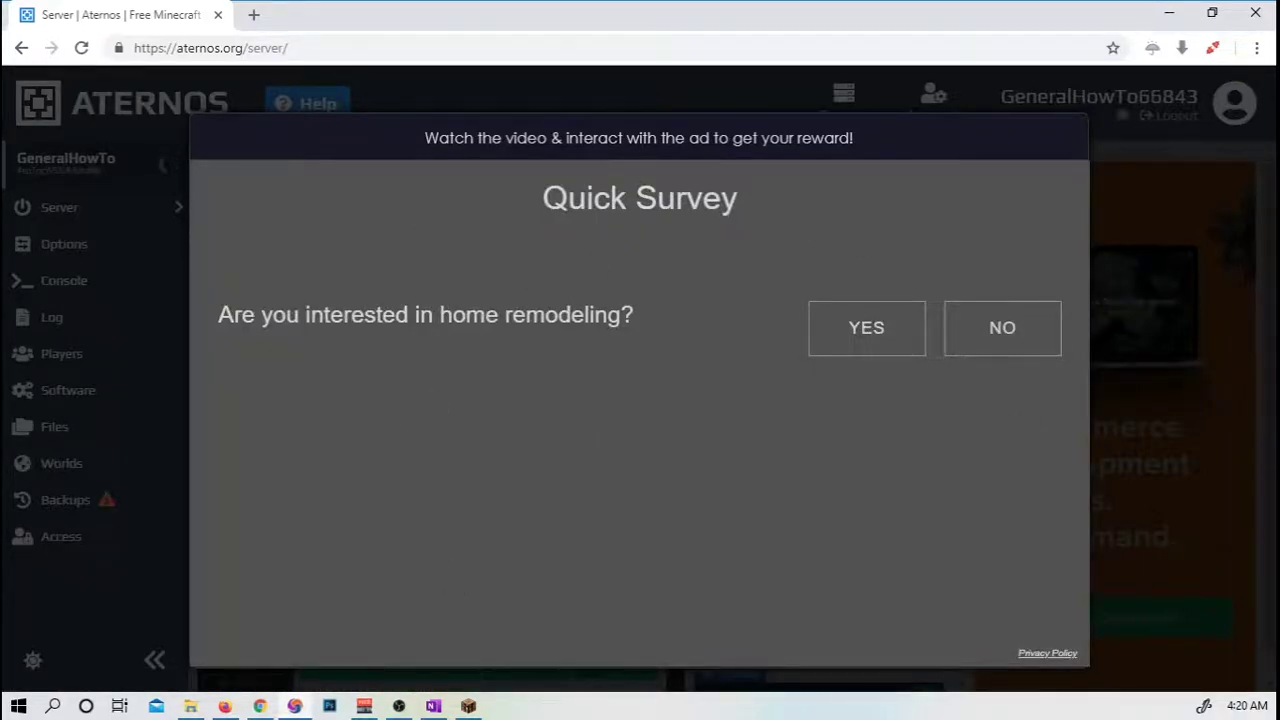
left_click(993, 318)
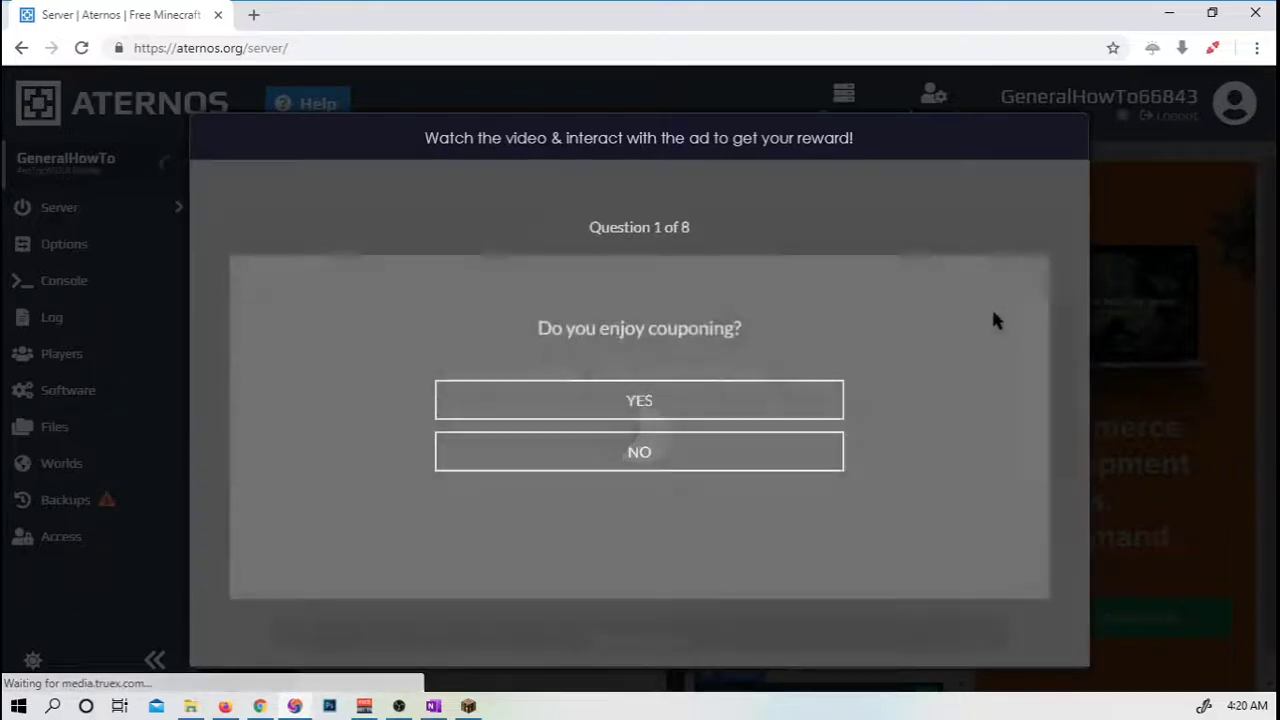
left_click(624, 452)
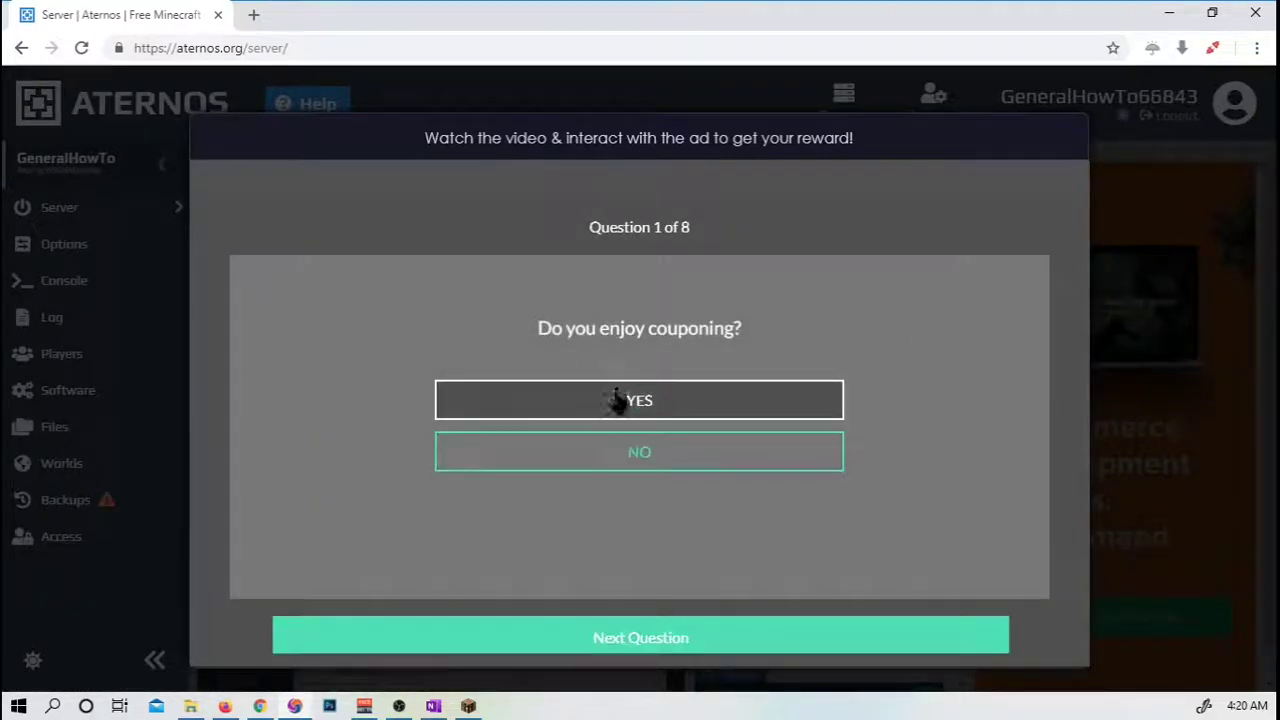
left_click(616, 636)
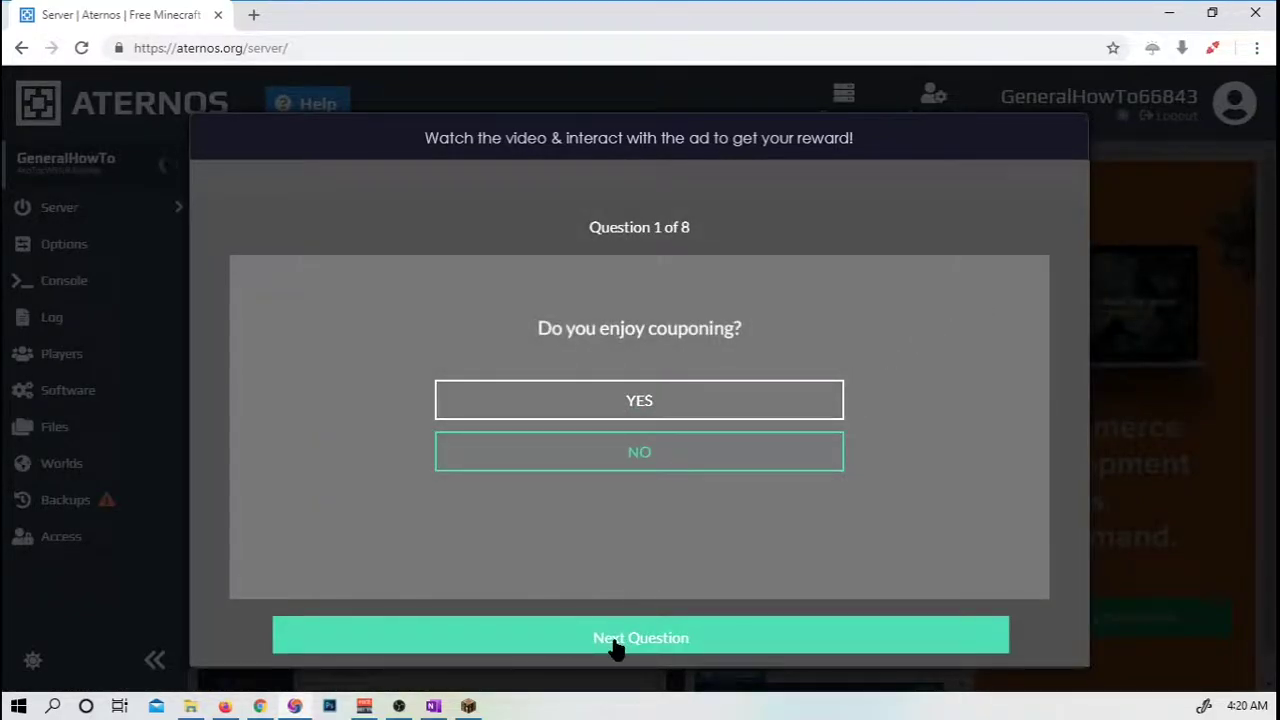
left_click(645, 460)
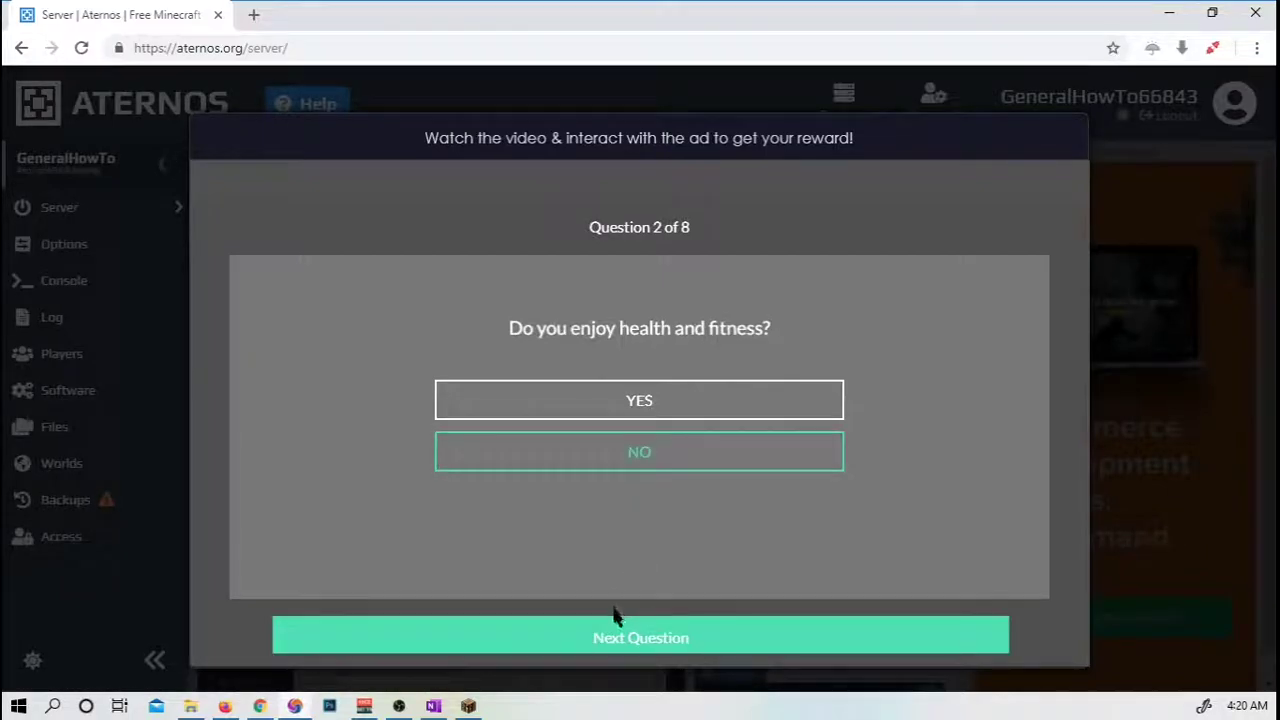
left_click(612, 634)
left_click(610, 450)
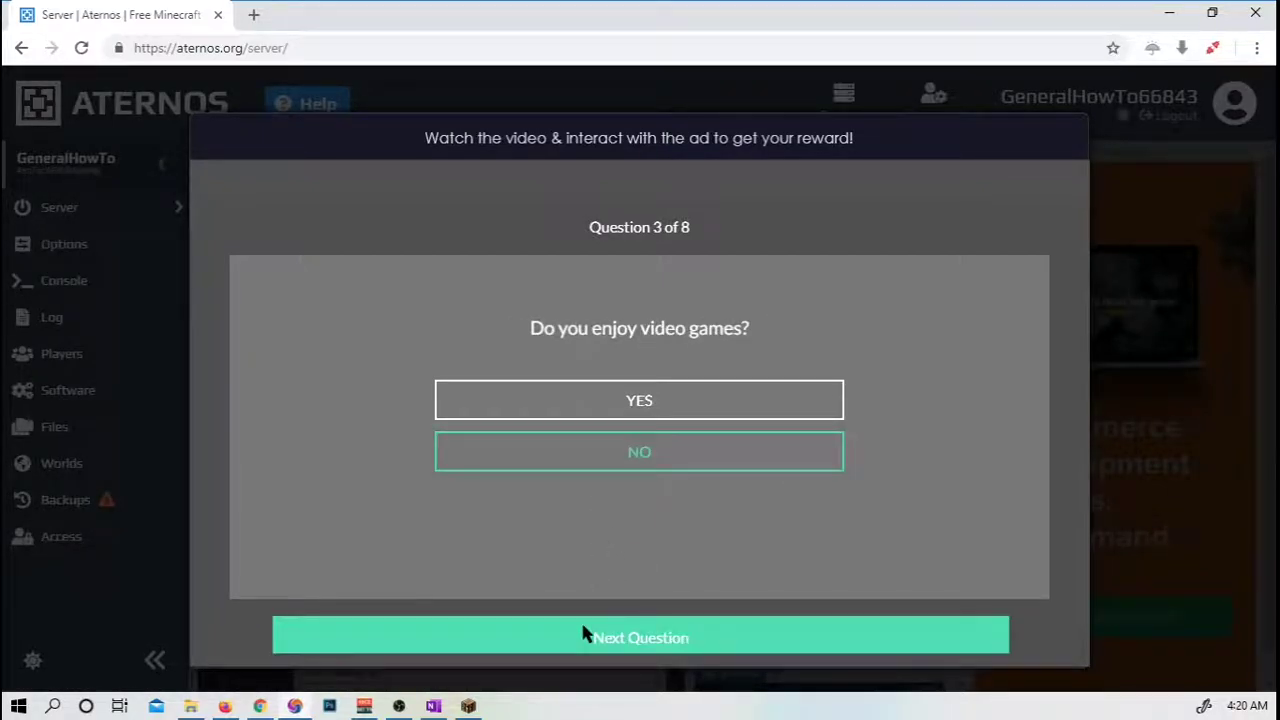
left_click(598, 642)
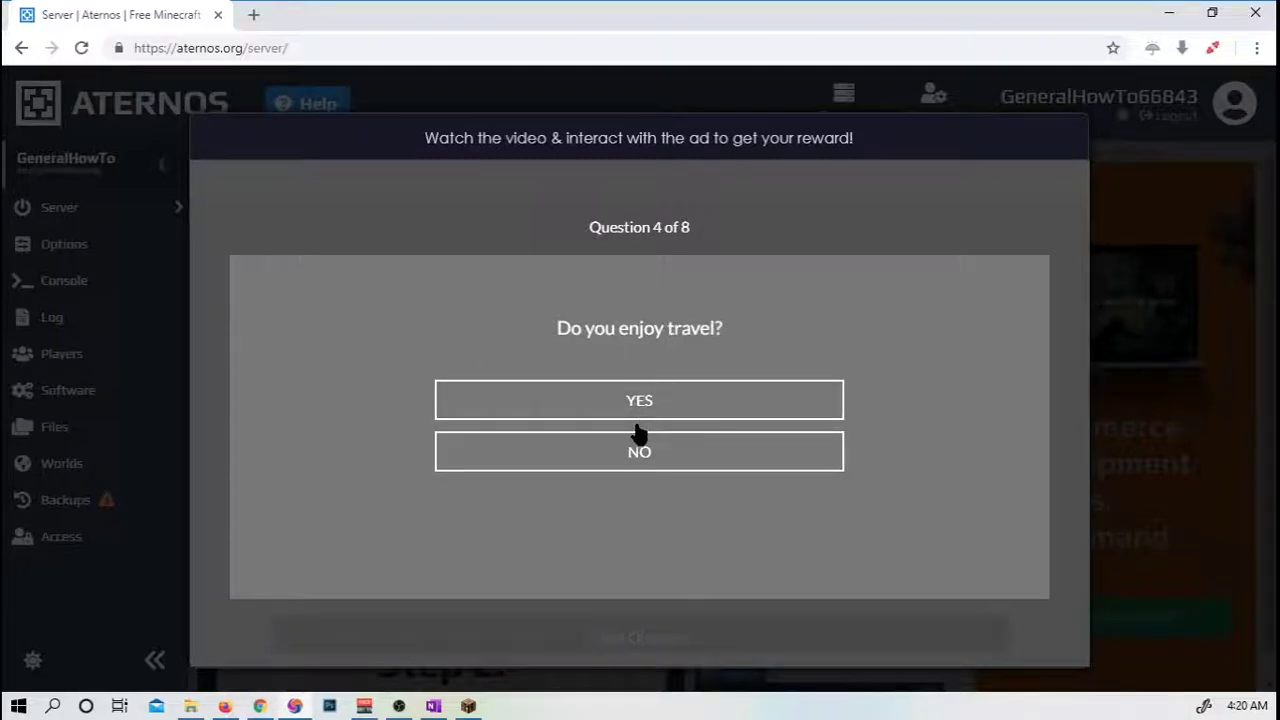
left_click(640, 446)
left_click(606, 631)
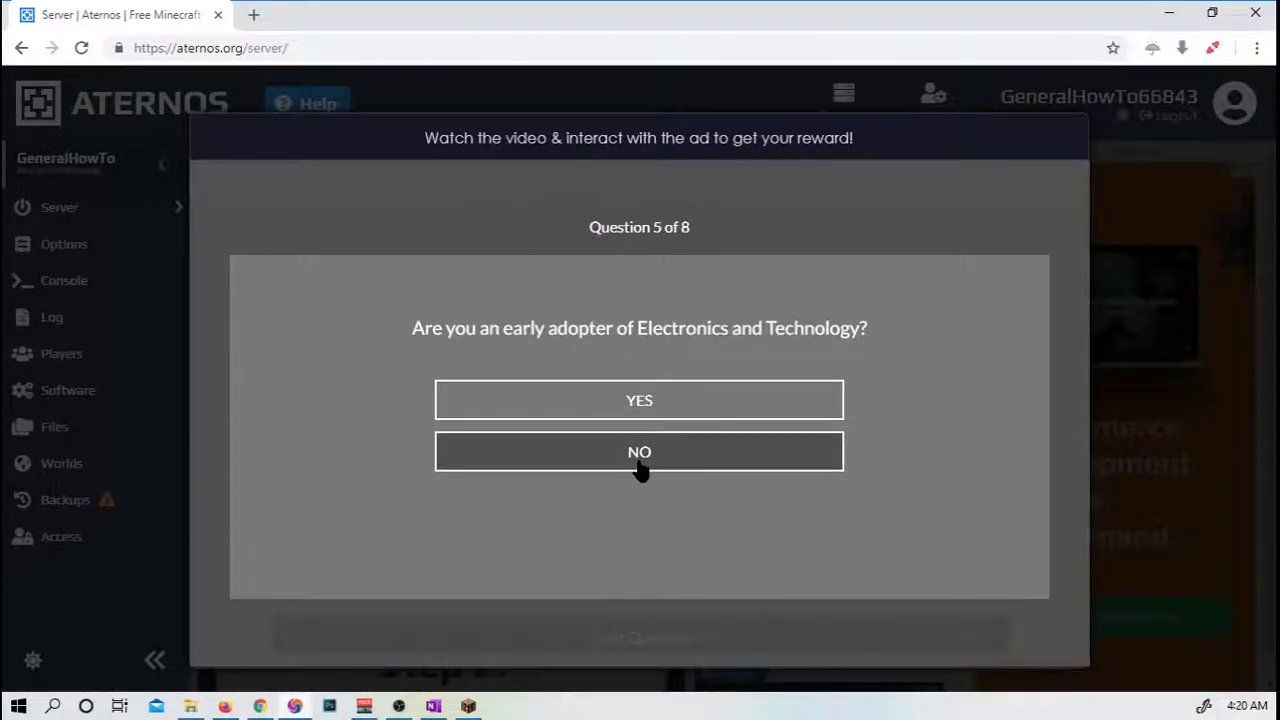
Answer no to the remaining survey questions, including electronics and pets, and submit.
left_click(640, 466)
left_click(622, 638)
left_click(651, 451)
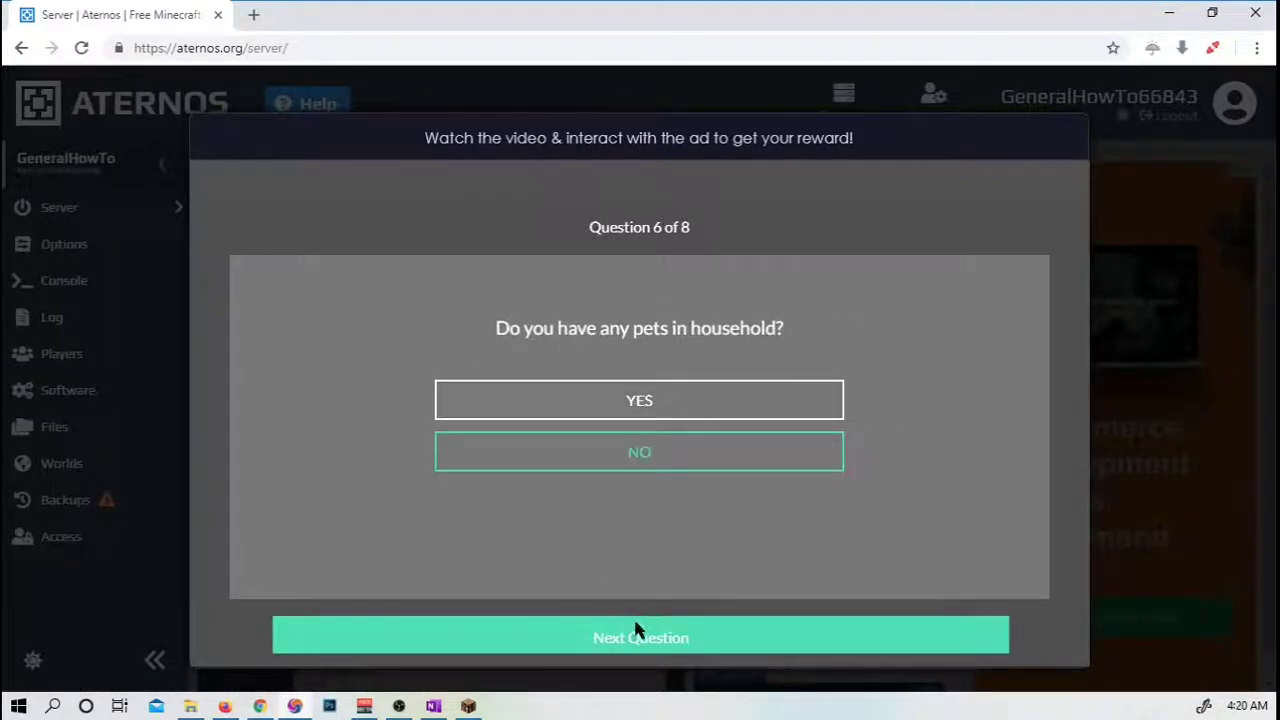
left_click(634, 626)
left_click(638, 460)
left_click(641, 645)
left_click(660, 466)
left_click(640, 640)
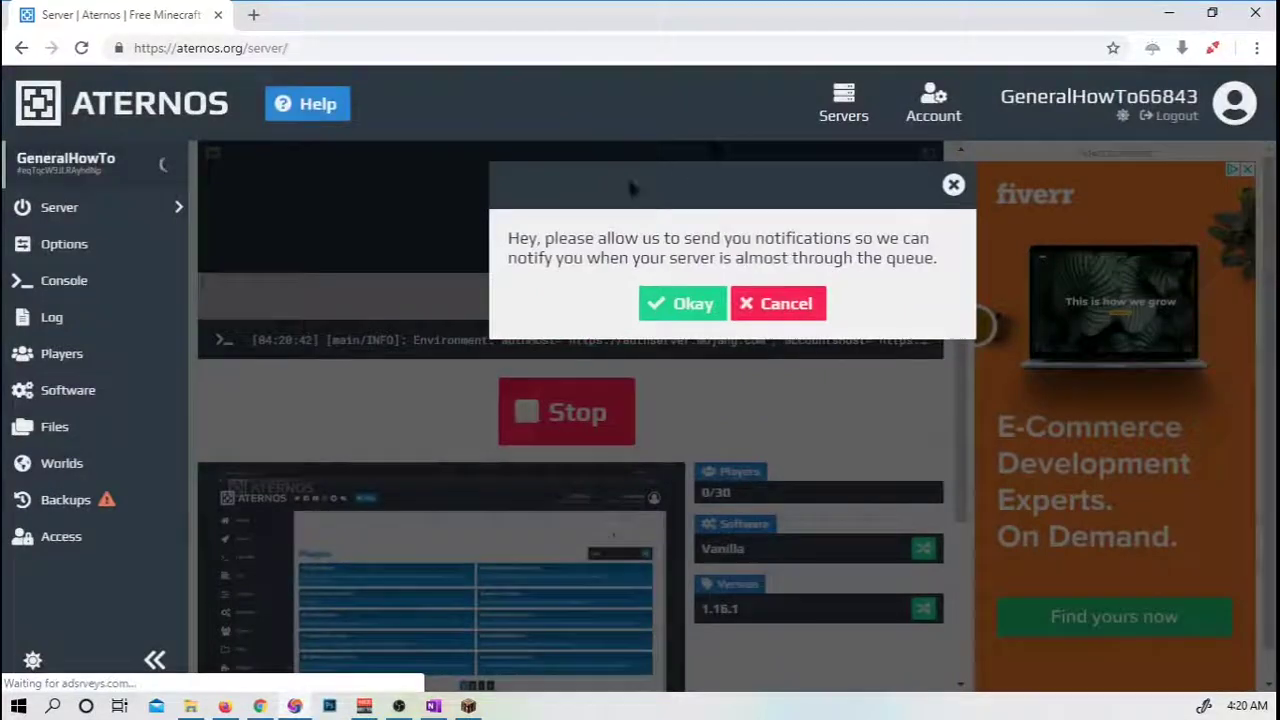
Allow Aternos queue notifications and dismiss the browser's notification permission prompt.
left_click(690, 303)
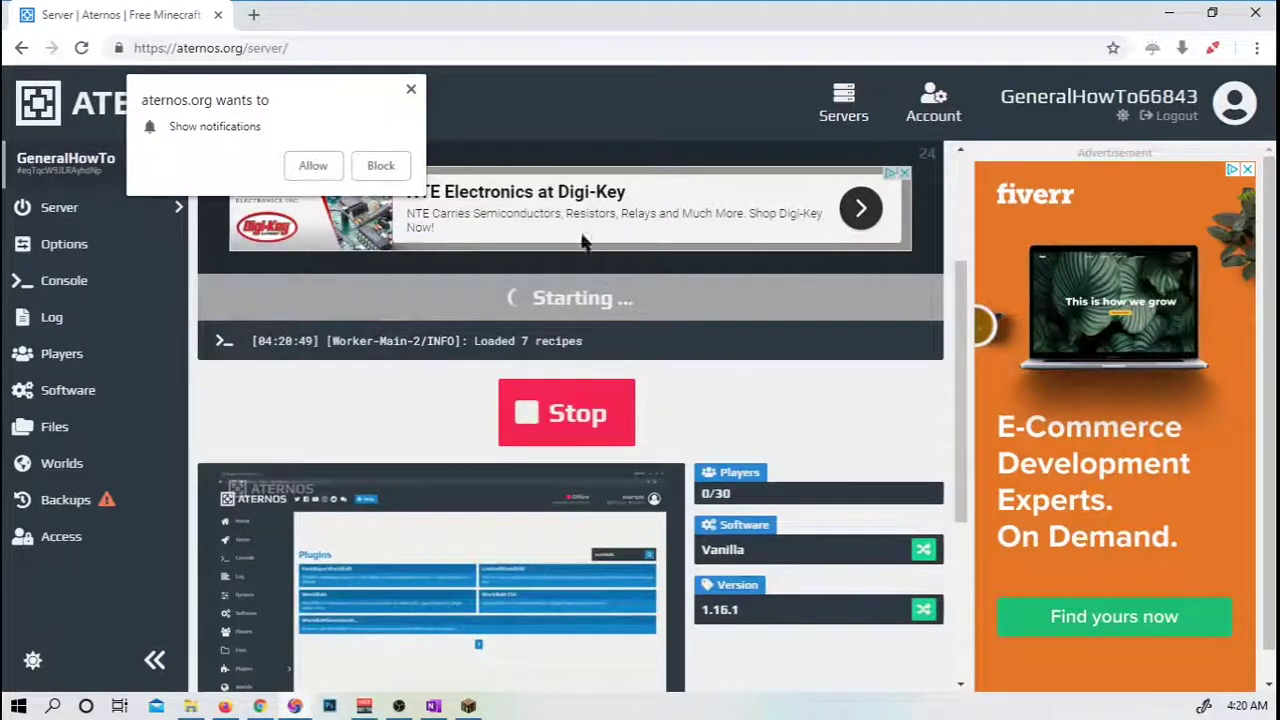
left_click(410, 89)
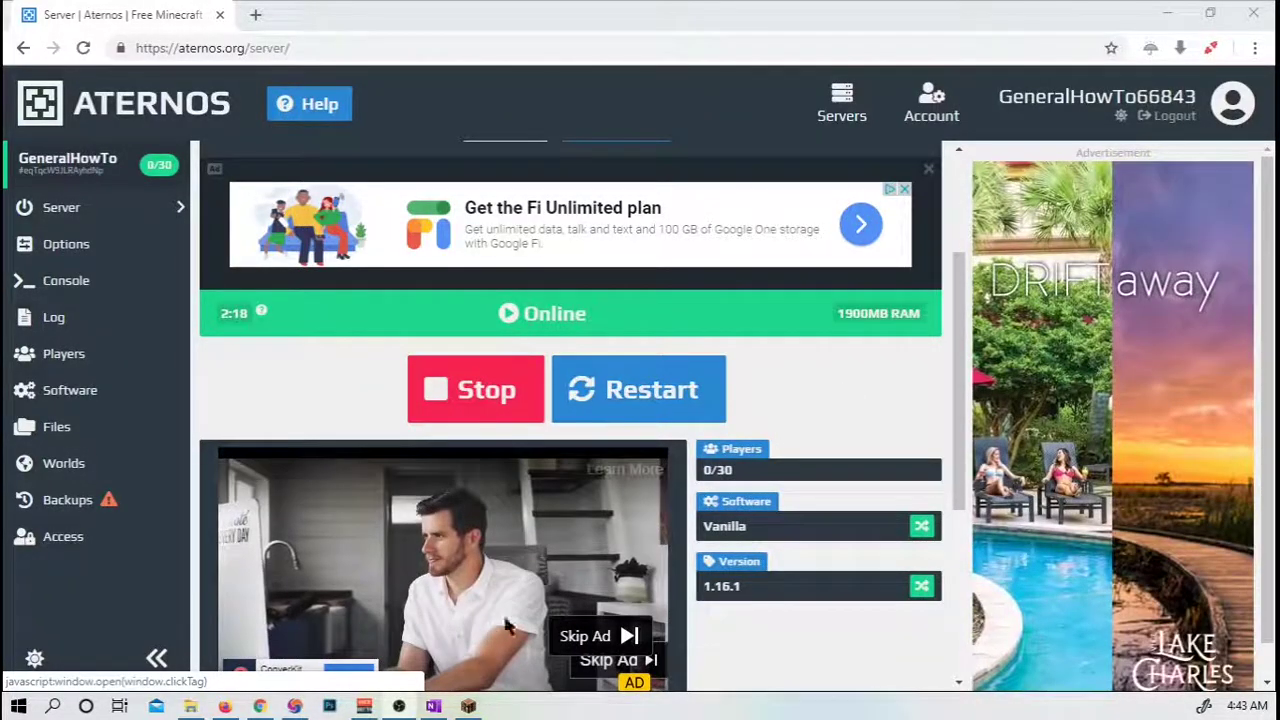
Bring Minecraft forward and join the Aternos server from the Direct Connection screen.
left_click(468, 706)
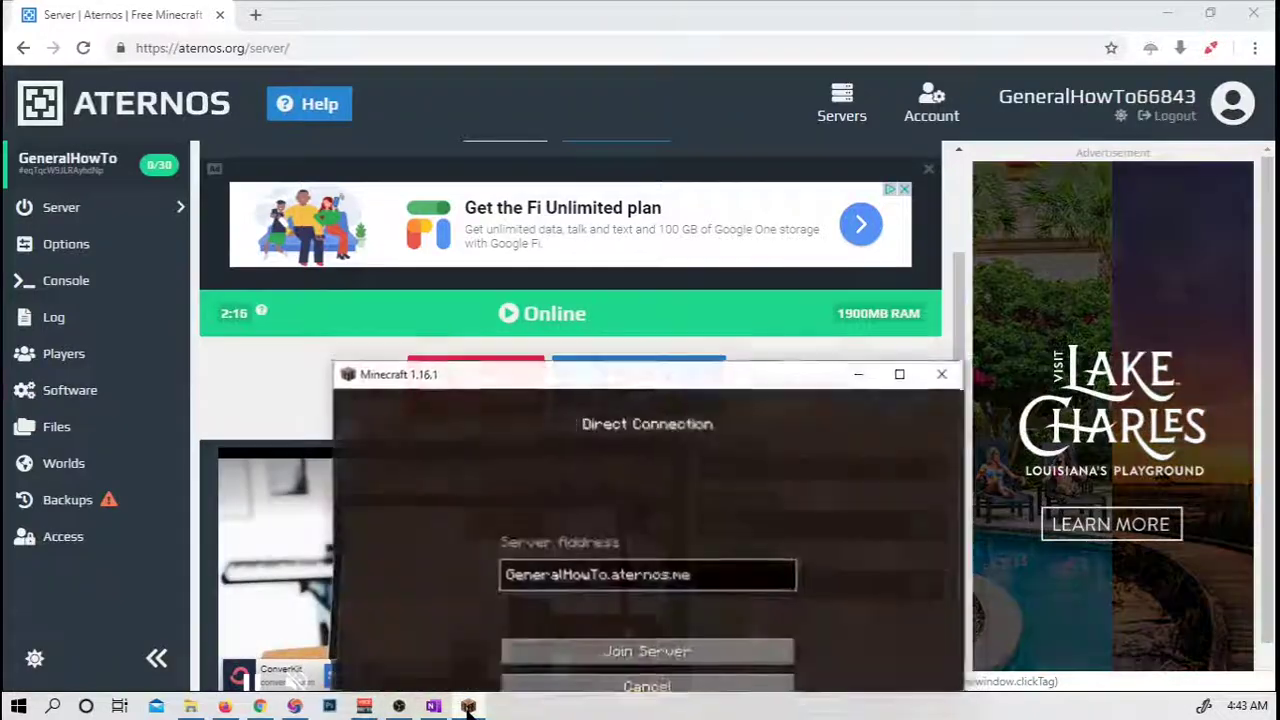
left_click_drag(606, 370, 556, 342)
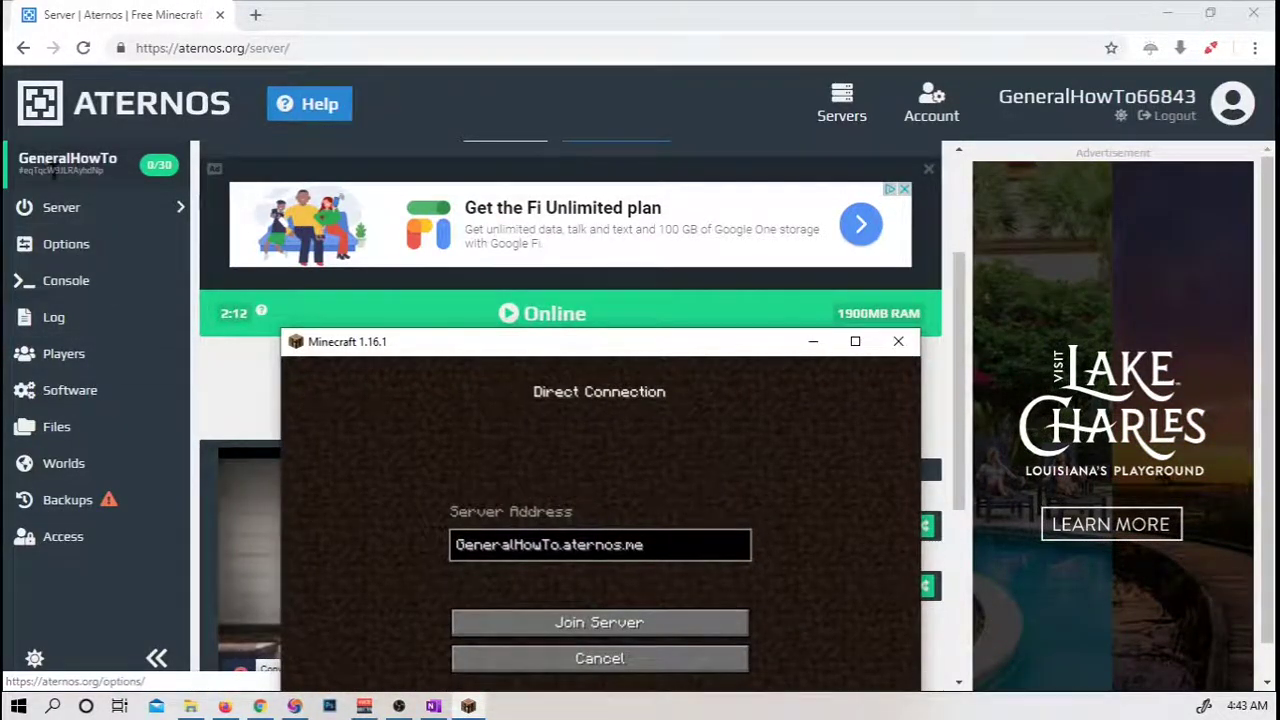
left_click(53, 250)
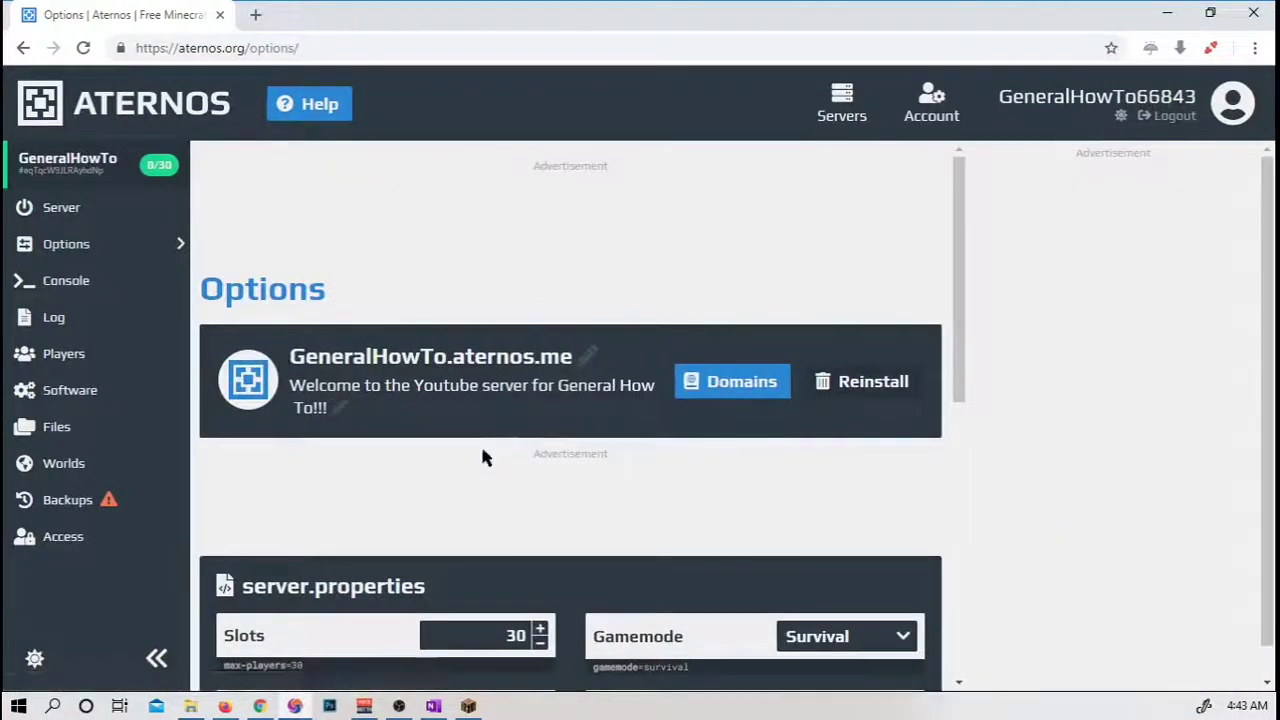
left_click(468, 706)
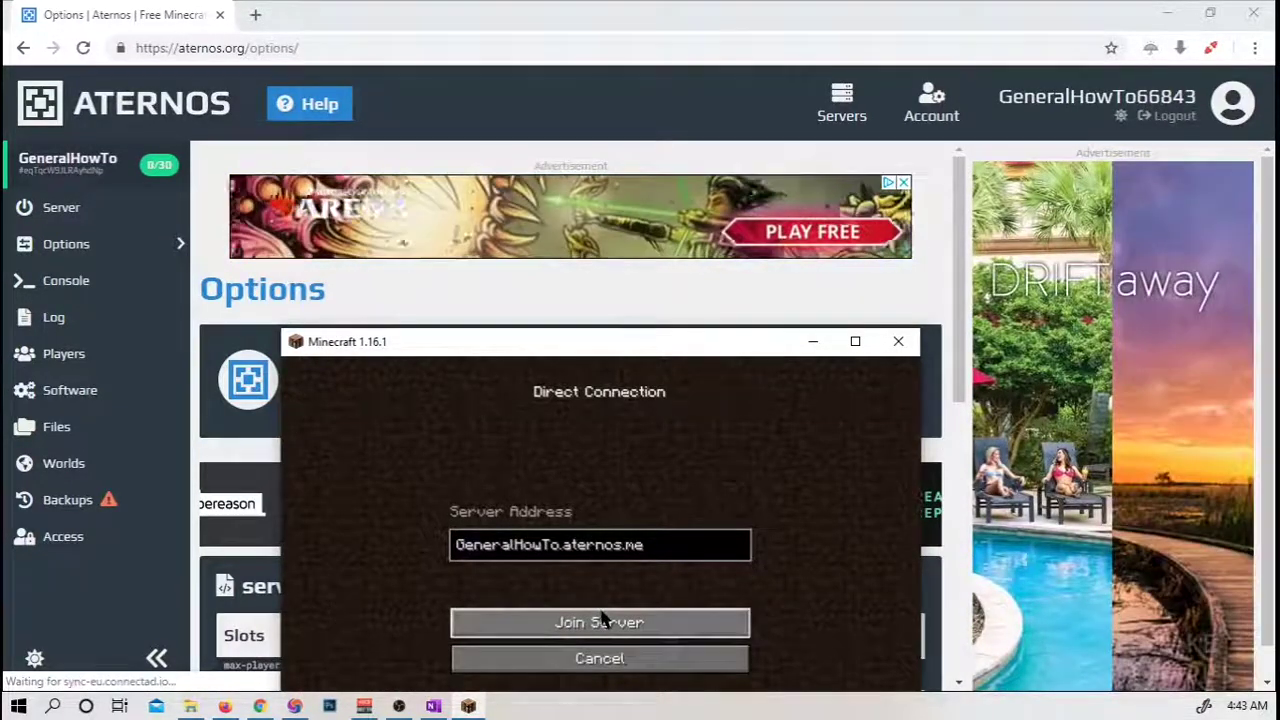
left_click_drag(590, 341, 579, 157)
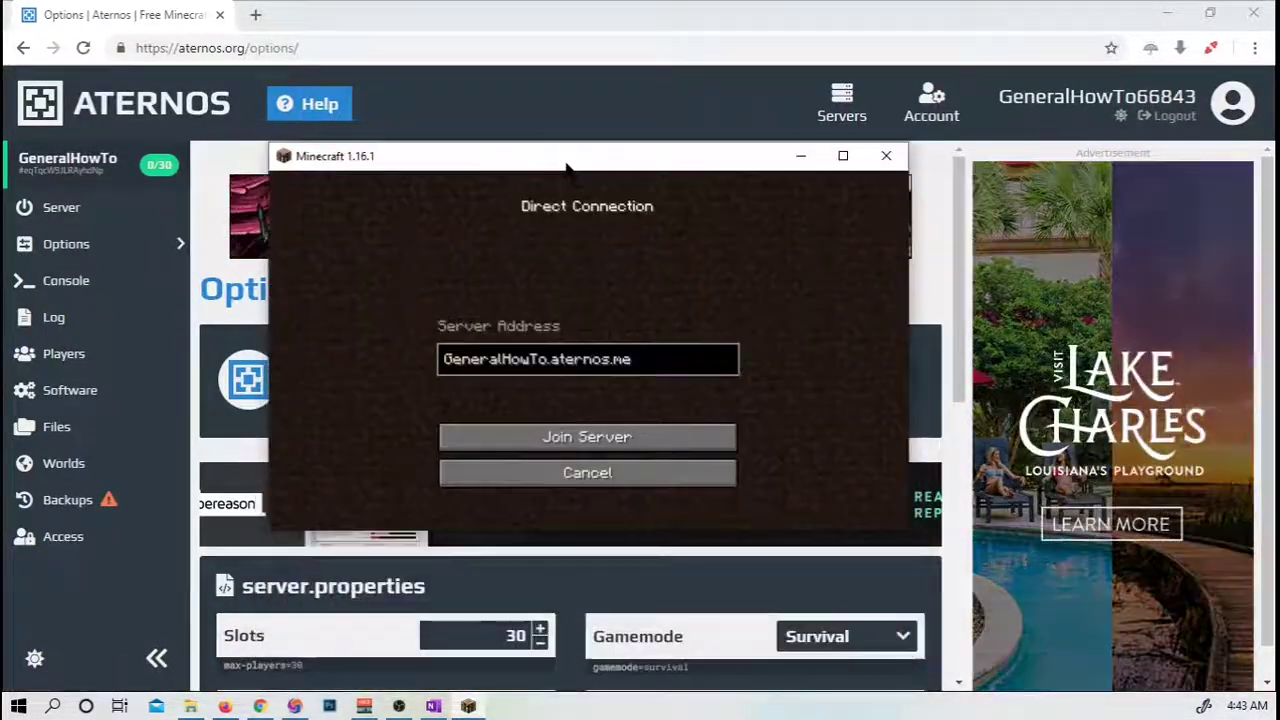
left_click(604, 440)
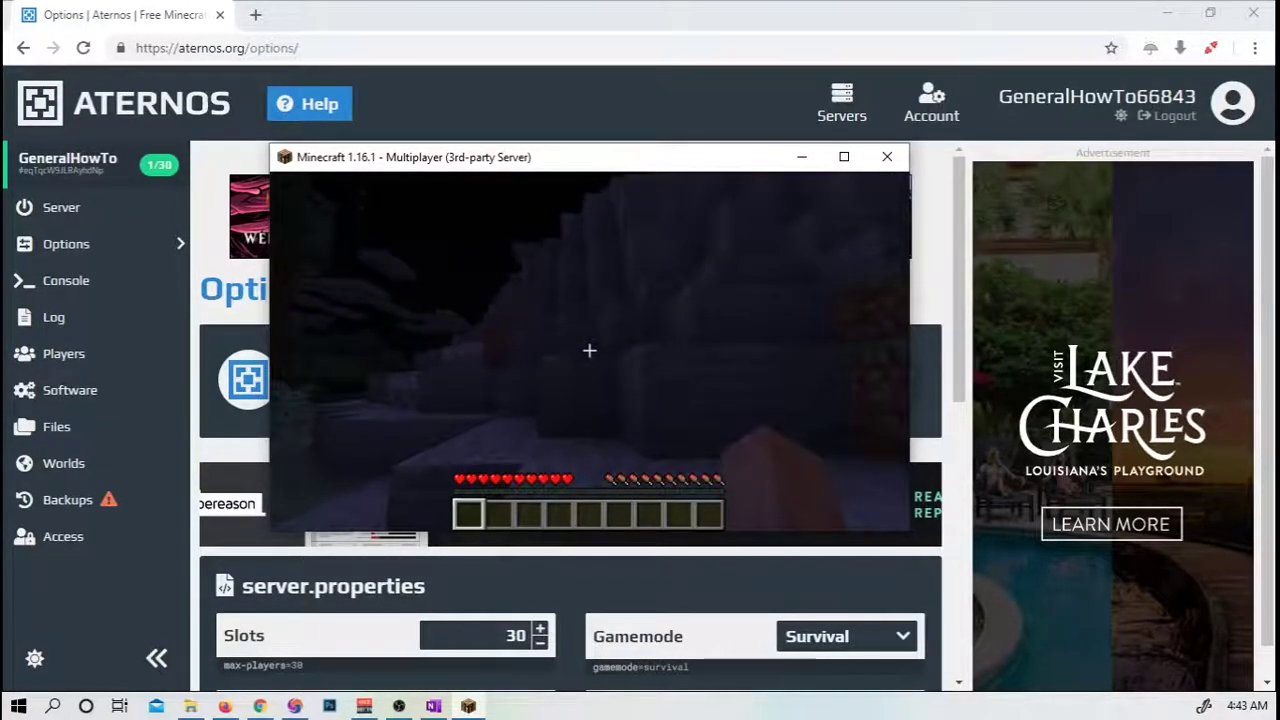
Run the /op command for the joined player in the Aternos console, making them a server operator.
key("Escape")
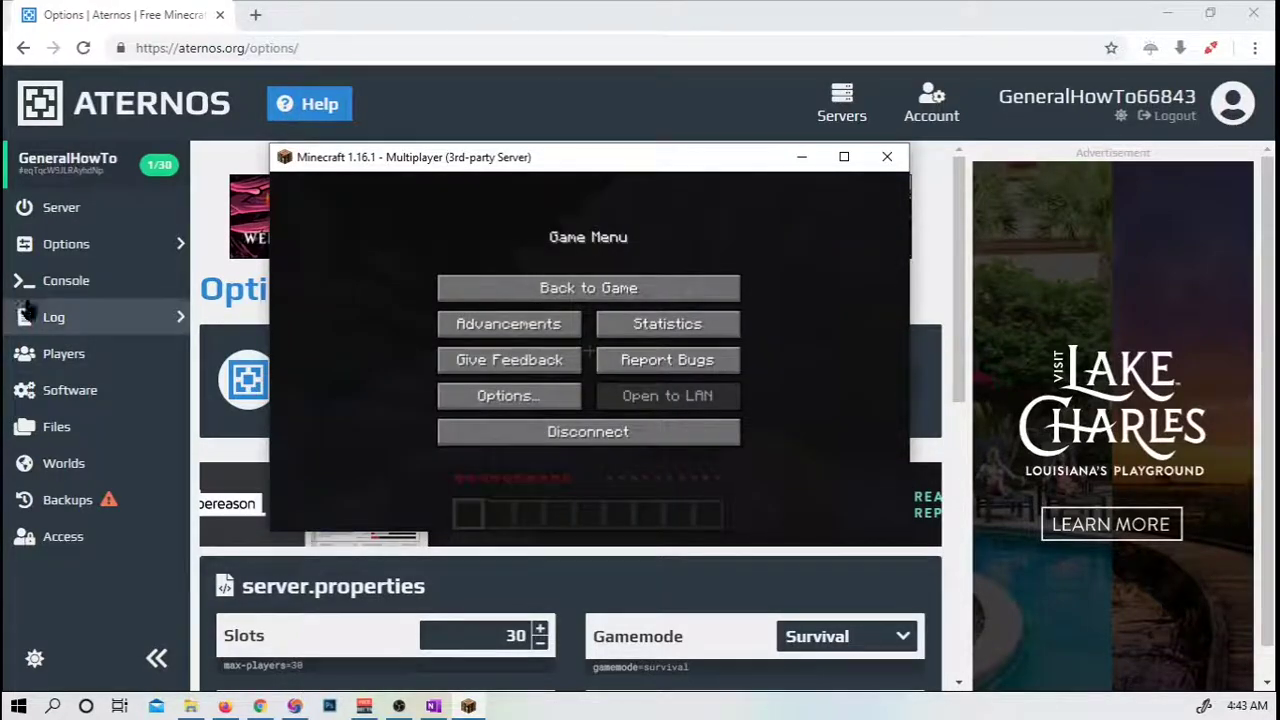
left_click(68, 285)
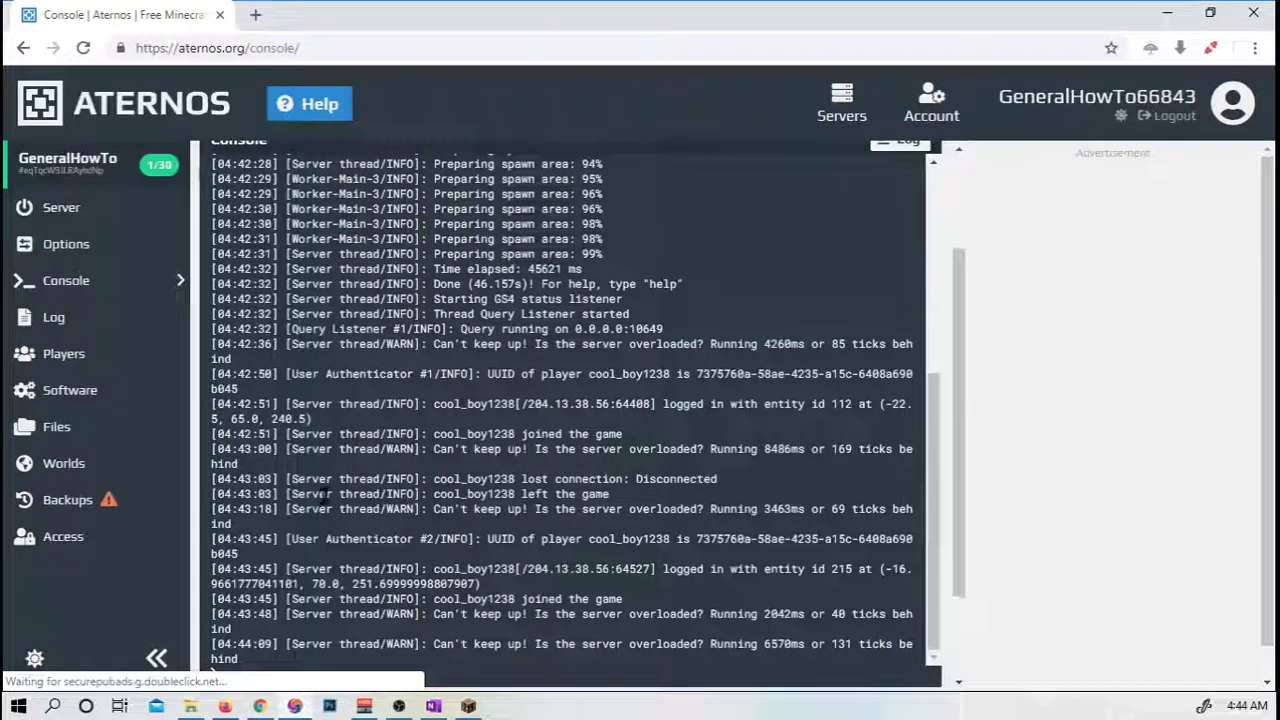
type("/op")
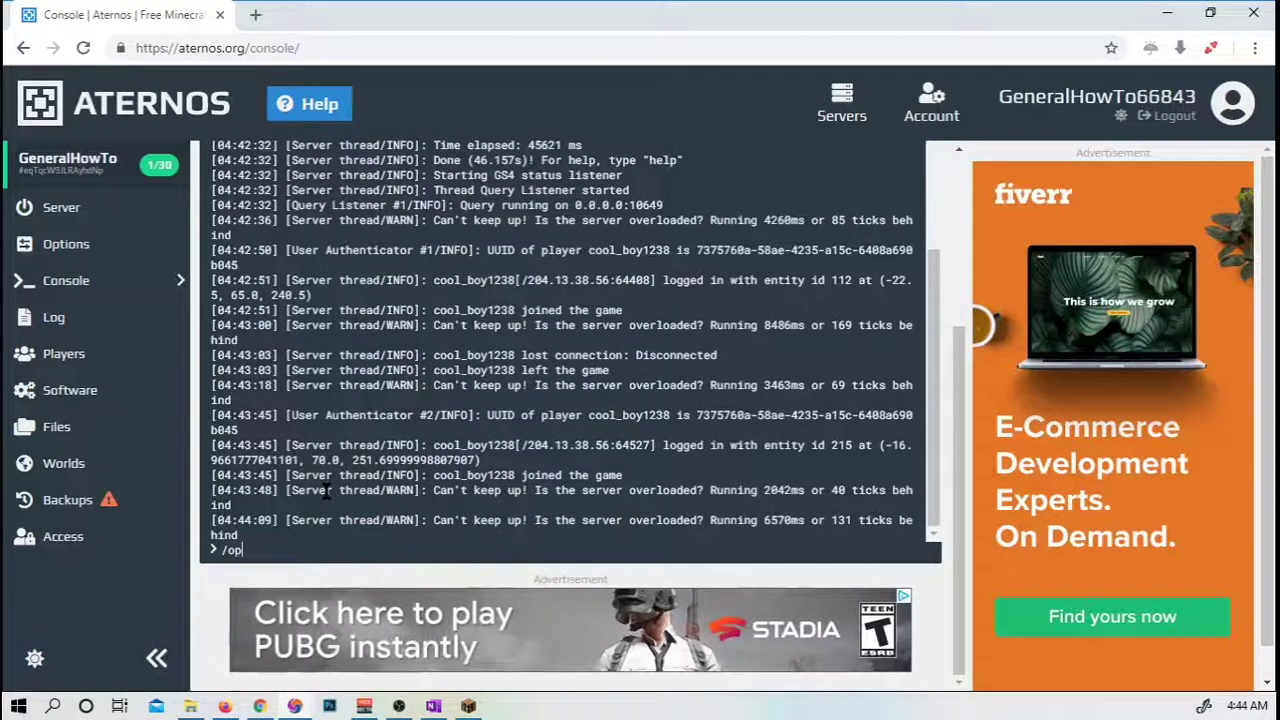
type(" cool_boy123")
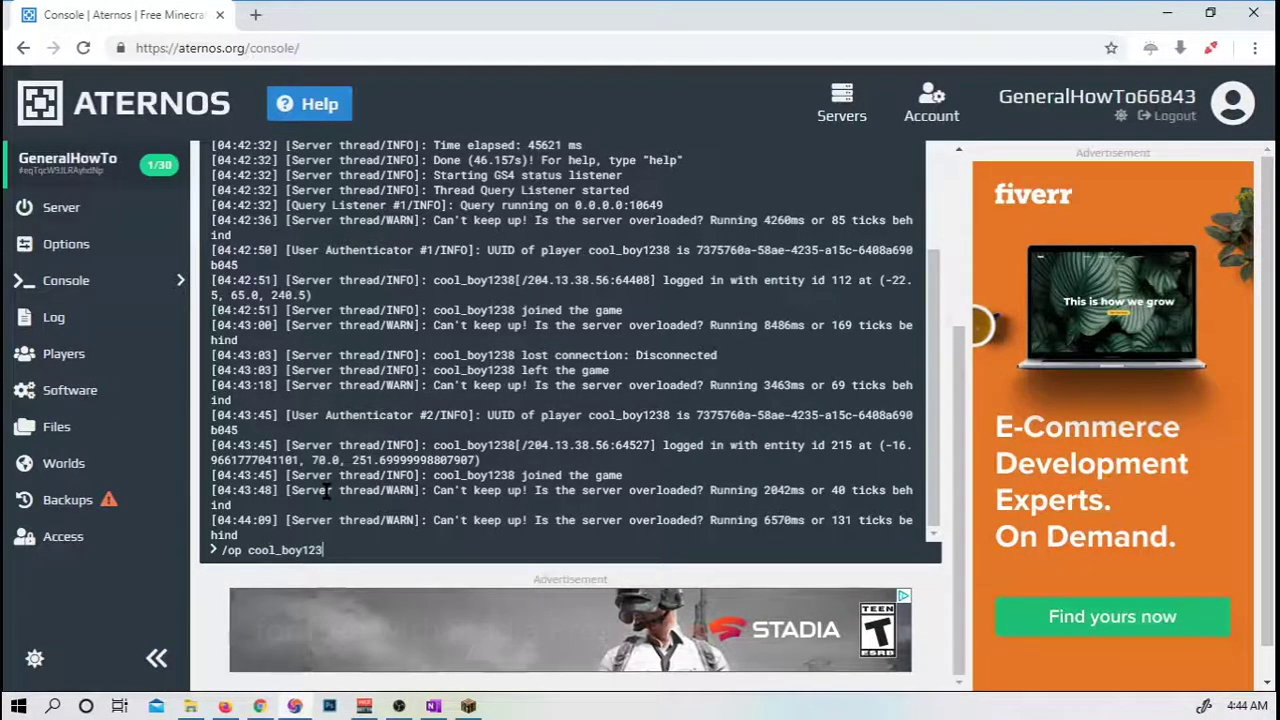
left_click(468, 706)
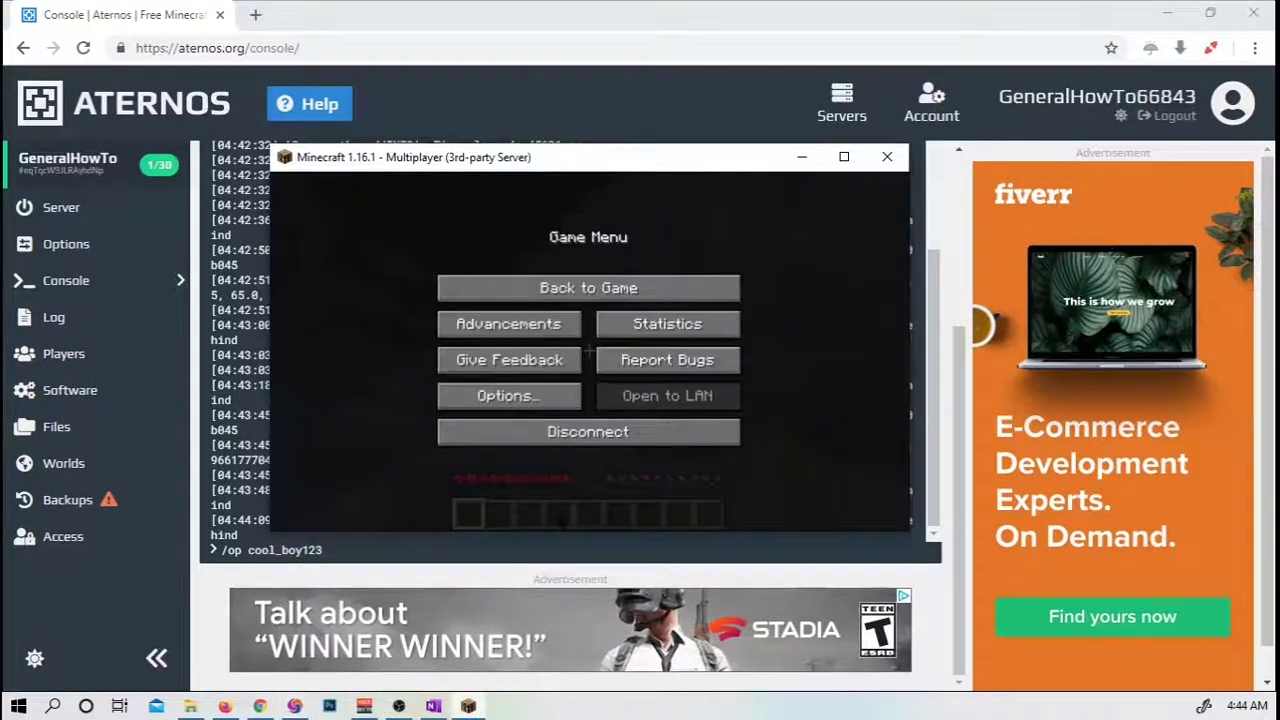
left_click(590, 290)
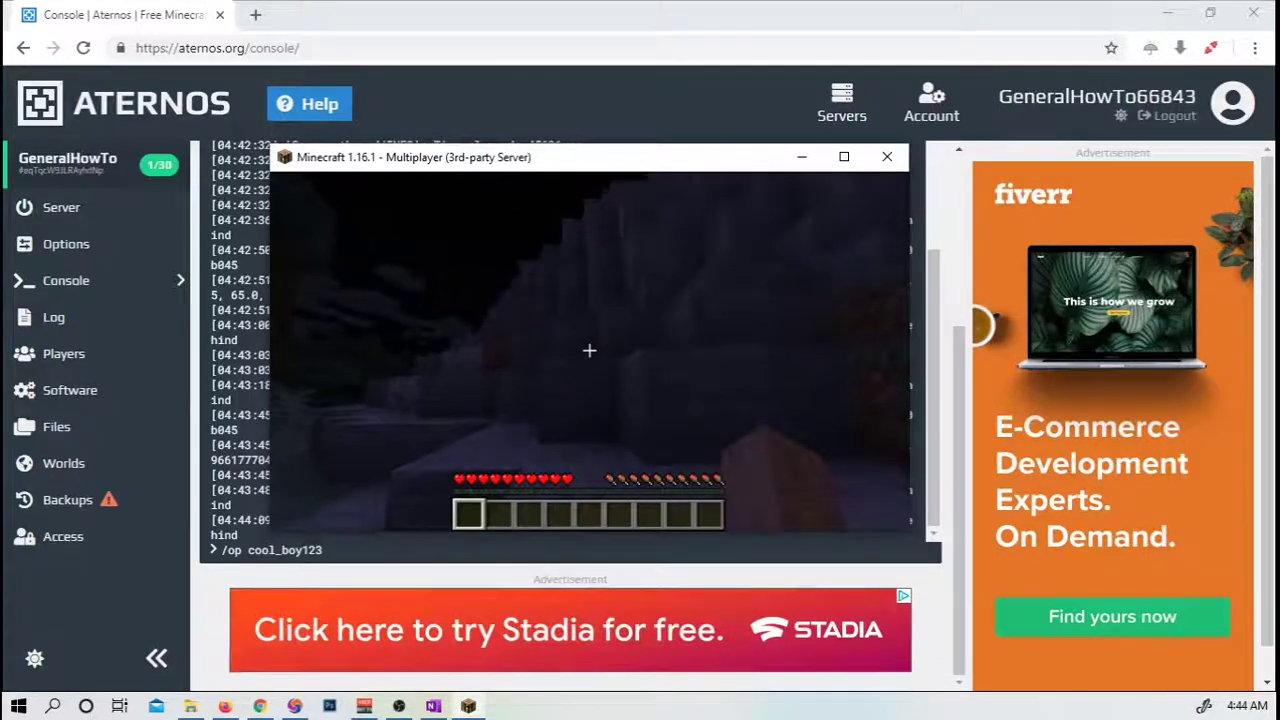
key("Escape")
left_click(349, 551)
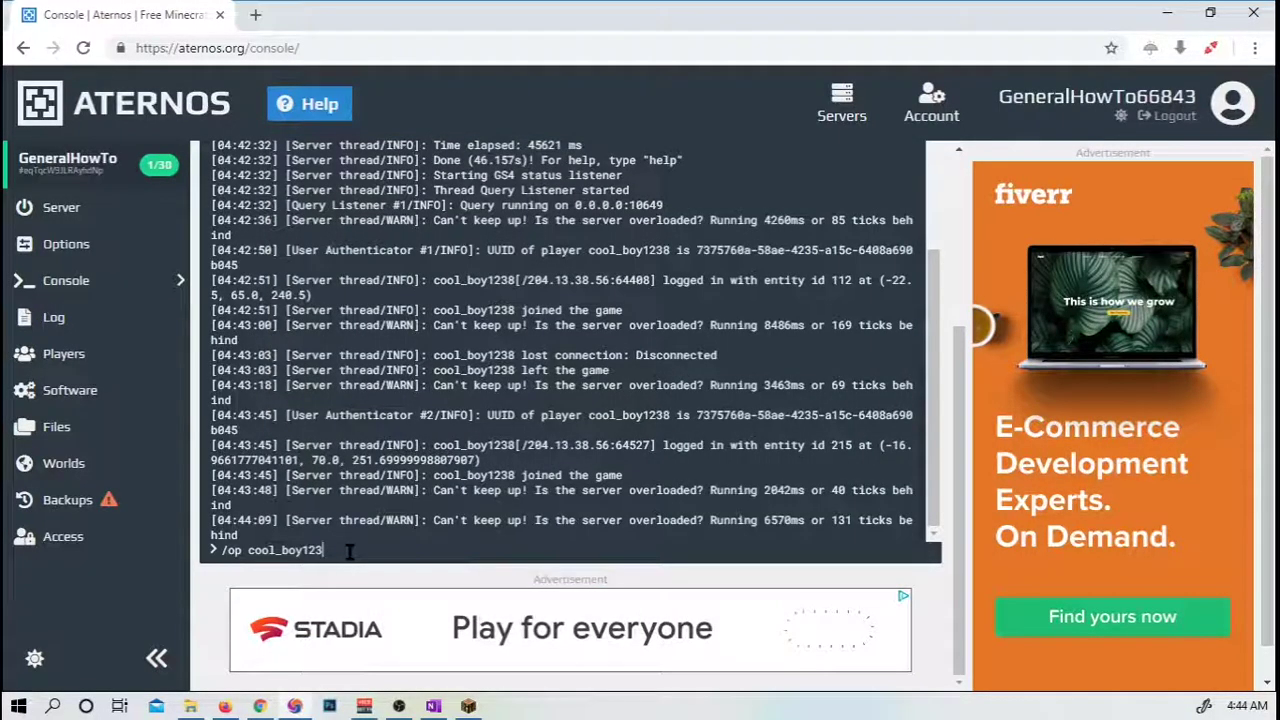
key("Return")
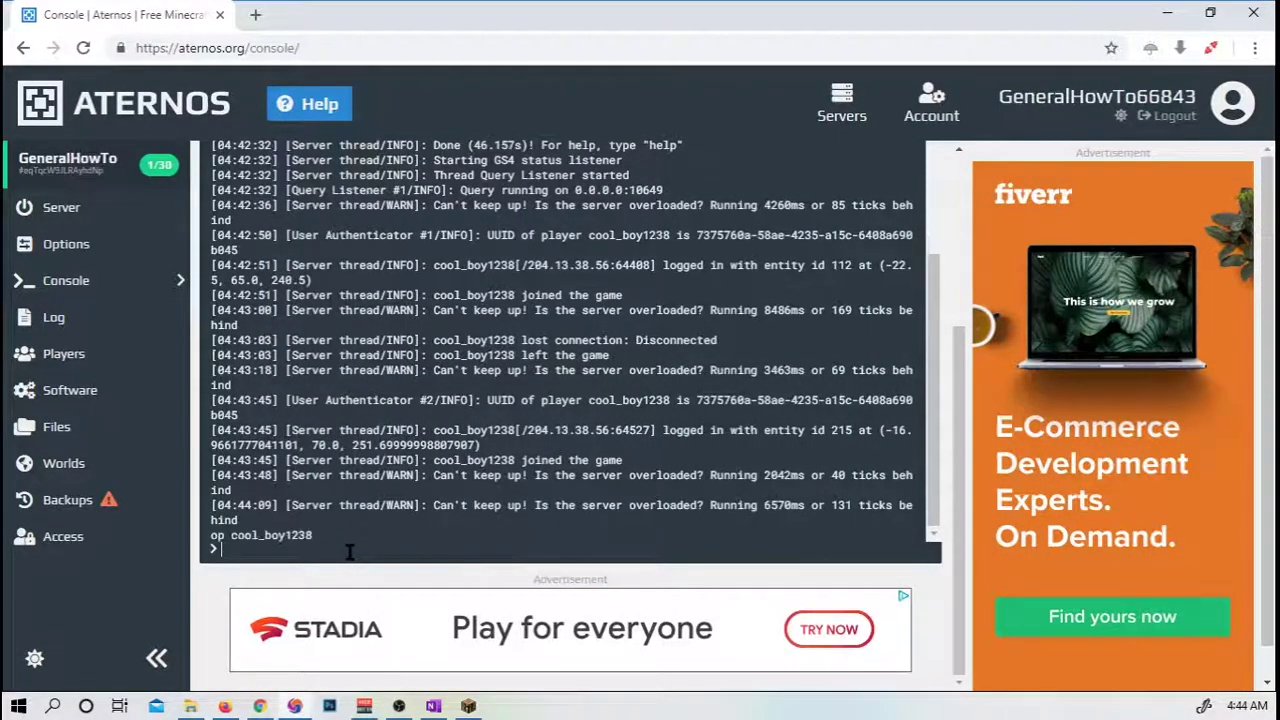
left_click(467, 712)
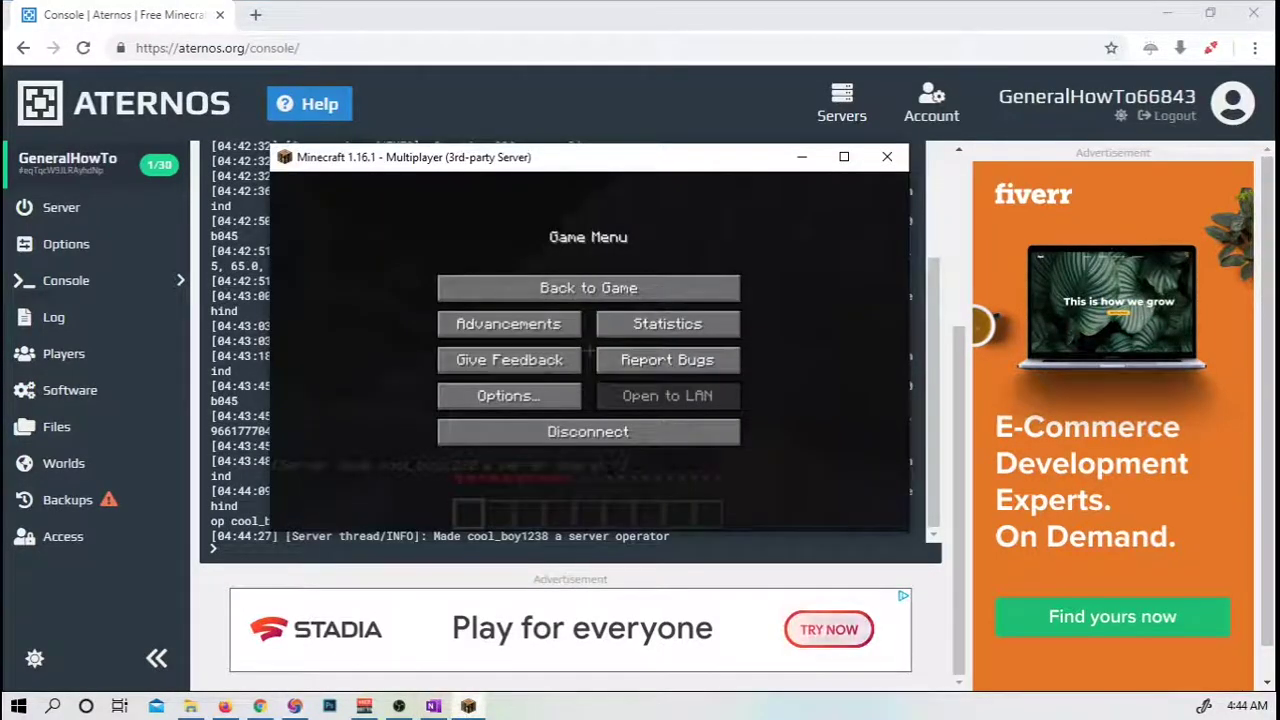
Resume the game and run /time set day to make it daytime.
left_click(588, 288)
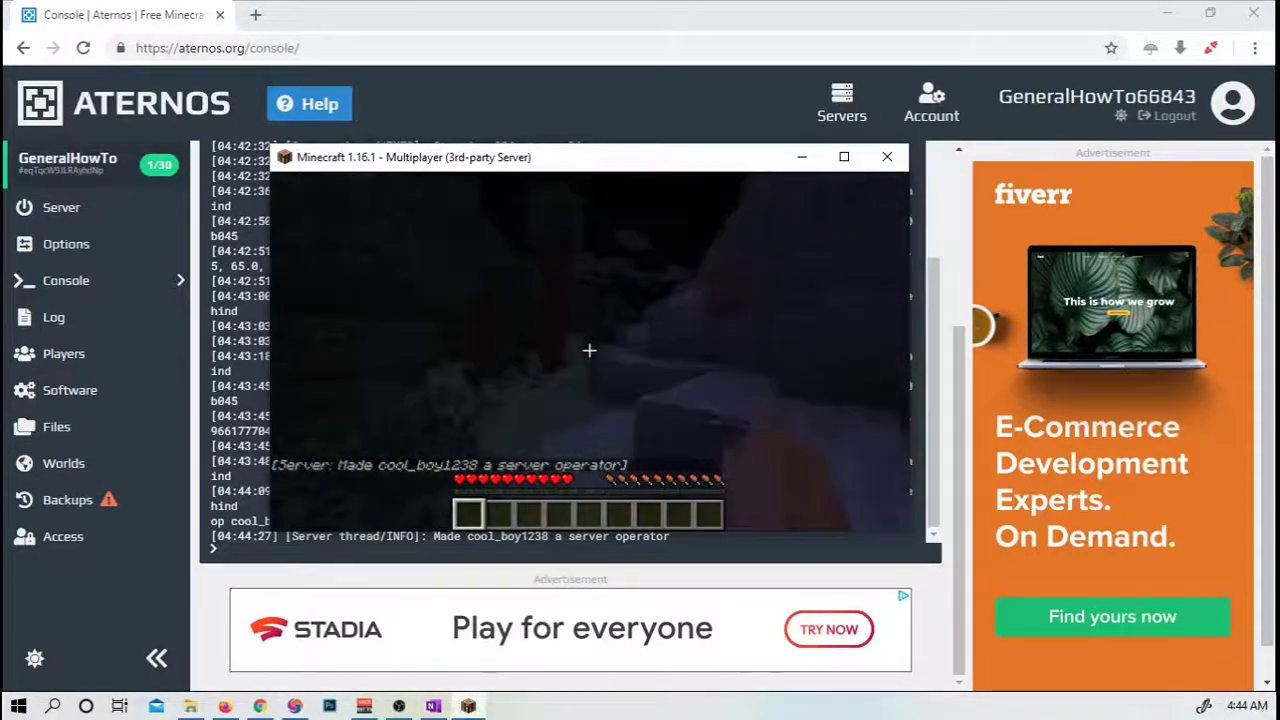
key("slash")
type("set")
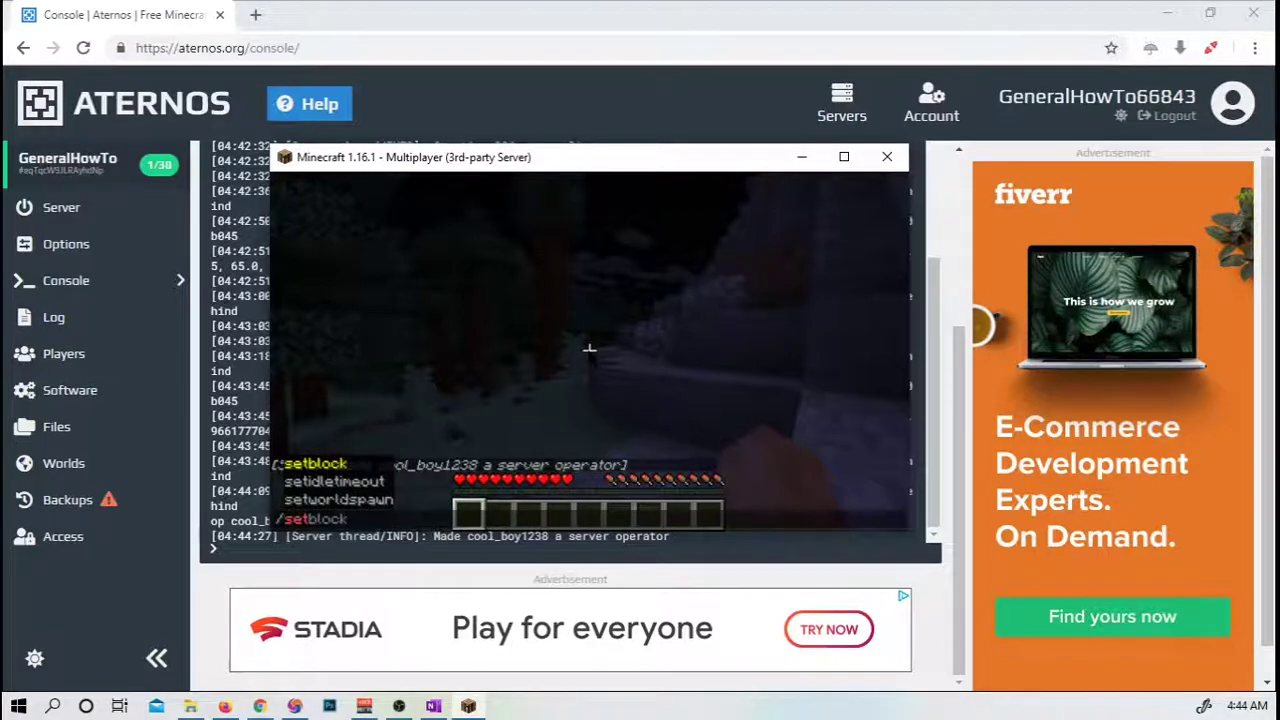
key("BackSpace")
key("BackSpace")
key("BackSpace")
type("timeset")
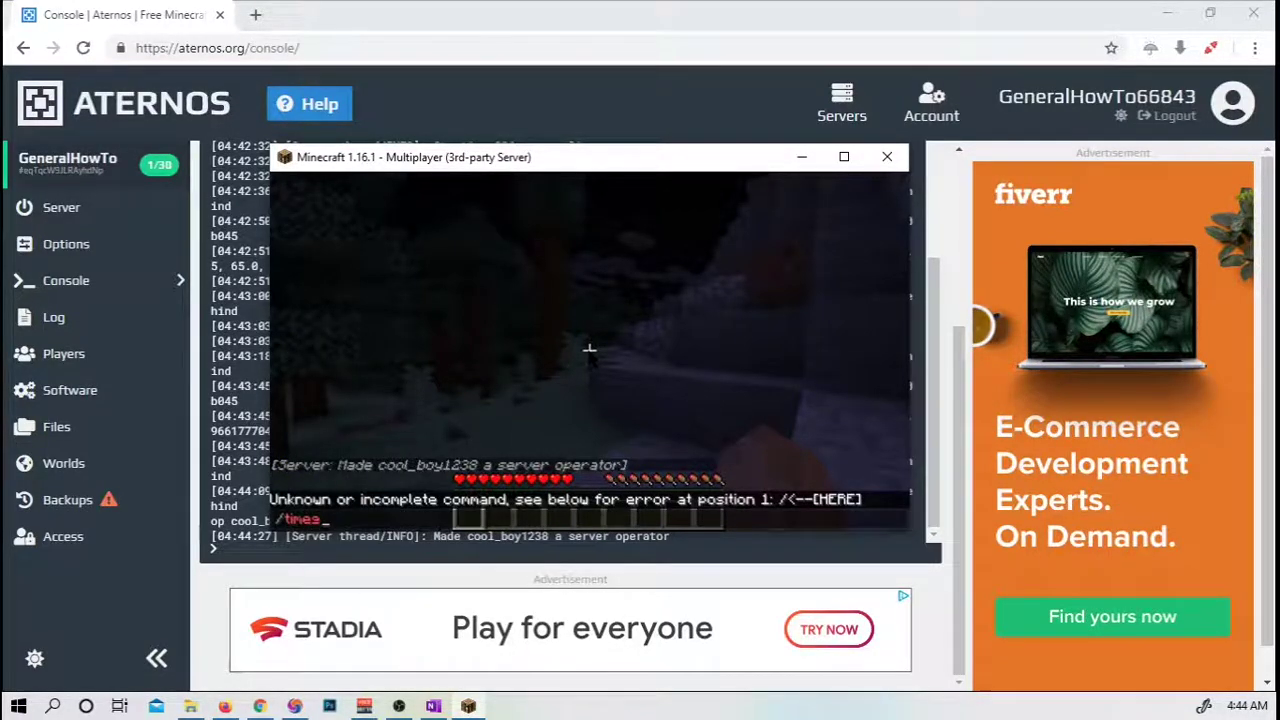
key("BackSpace")
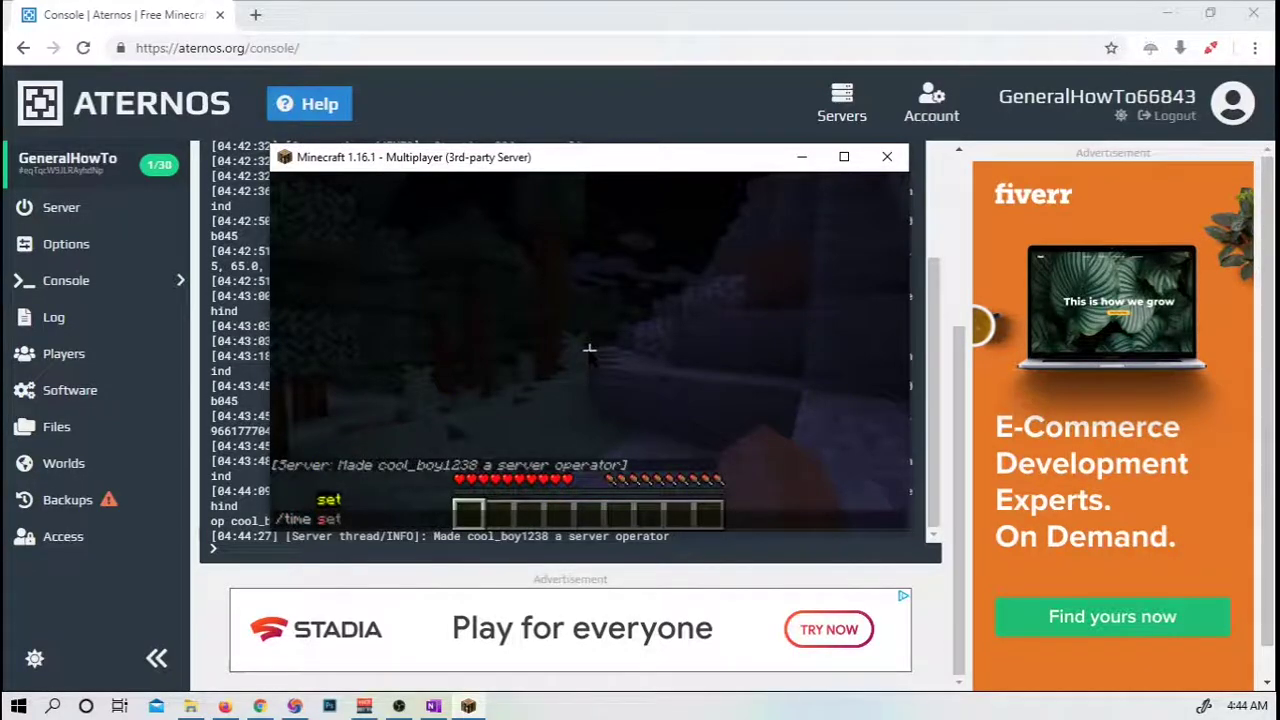
type("set day")
key("Return")
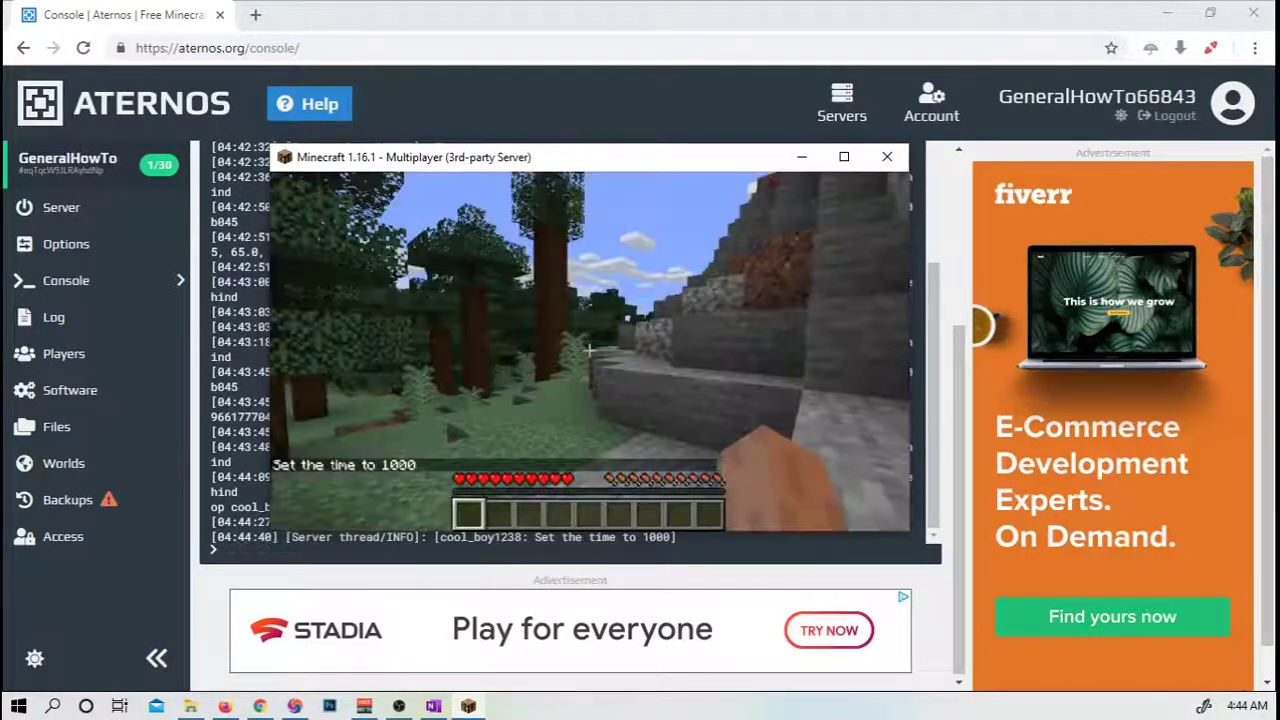
Walk toward the trees and along the rocky cliff, climbing onto the stone steps.
key("w")
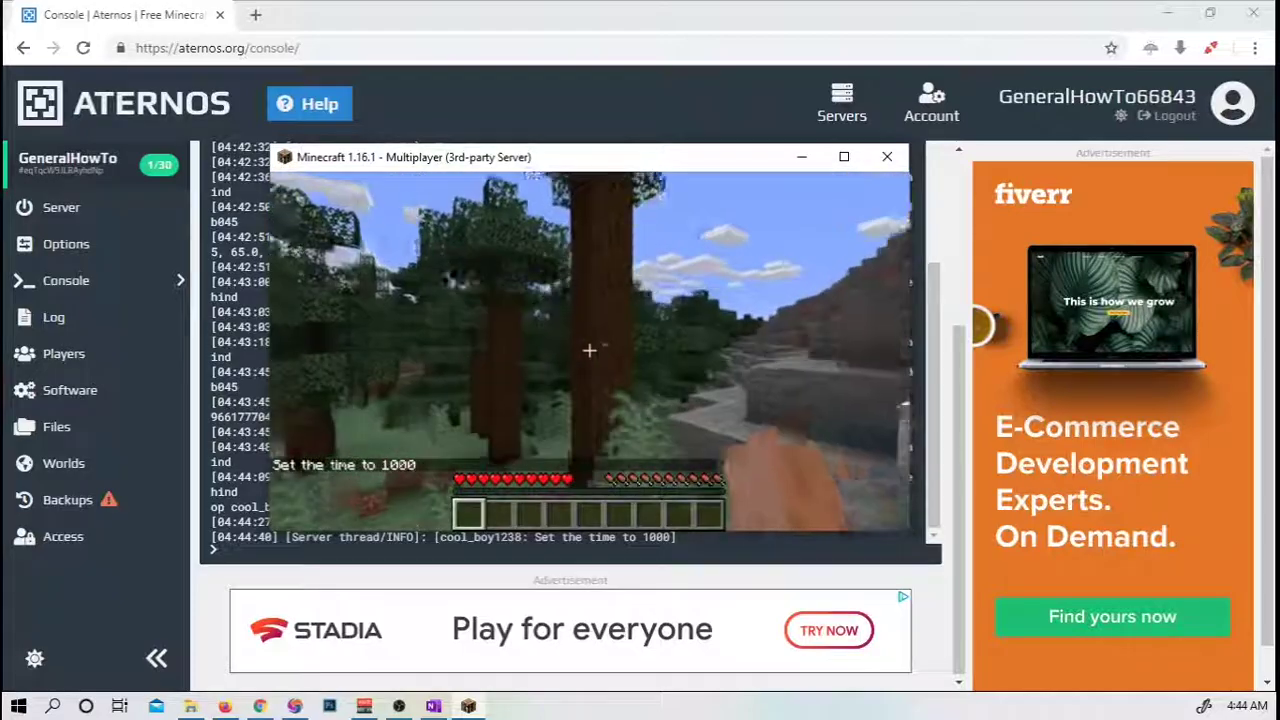
key("w")
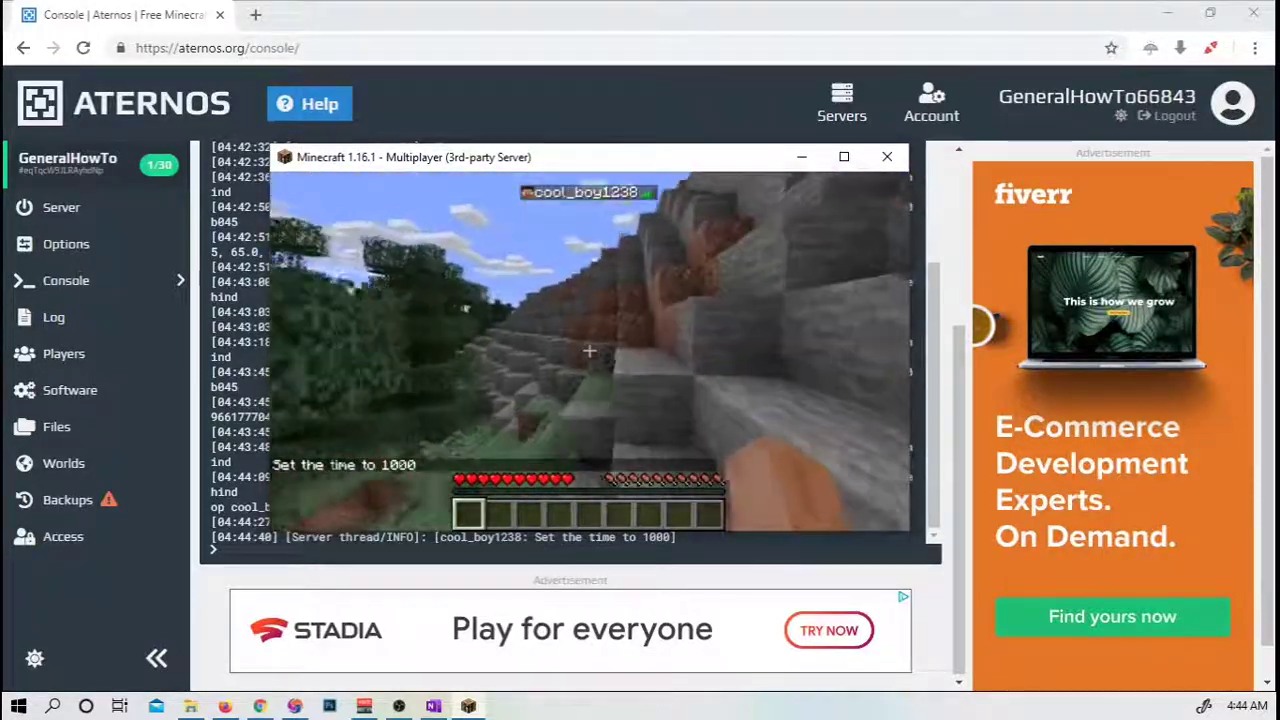
key("w")
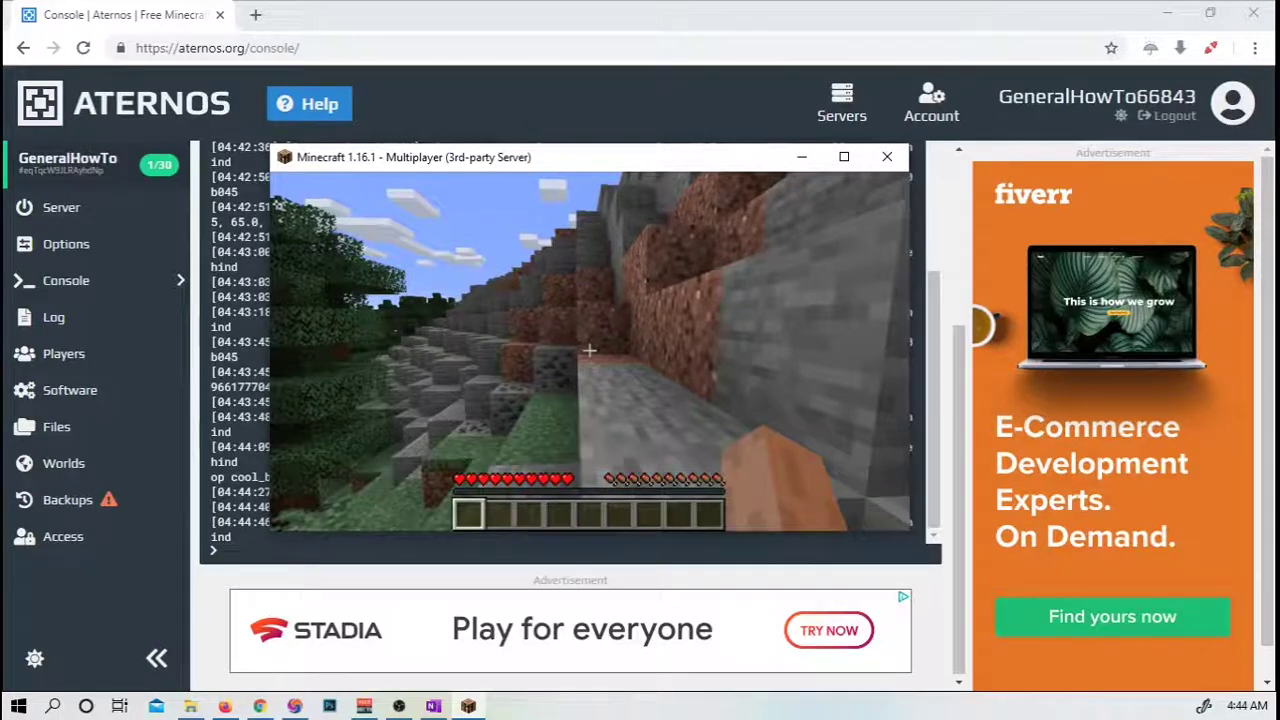
key("w")
key("space")
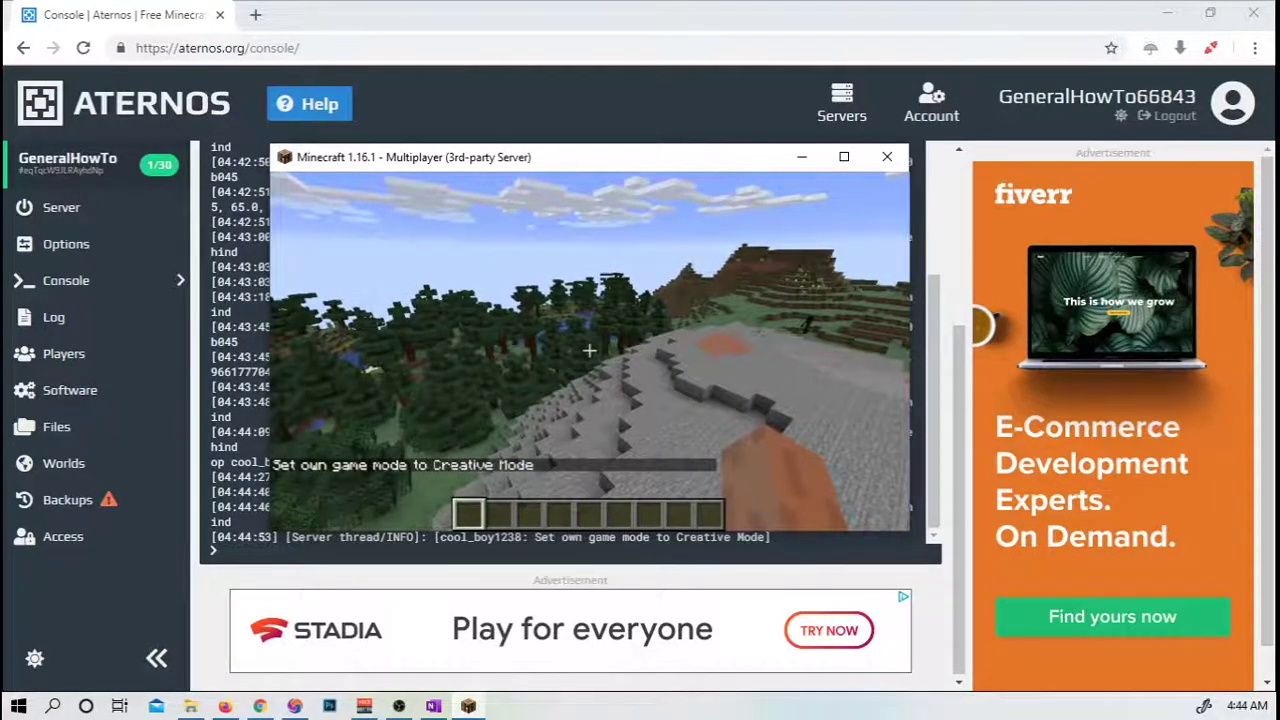
Fly over the terrain toward the stone mountain and rise above the snowy peak.
key("w")
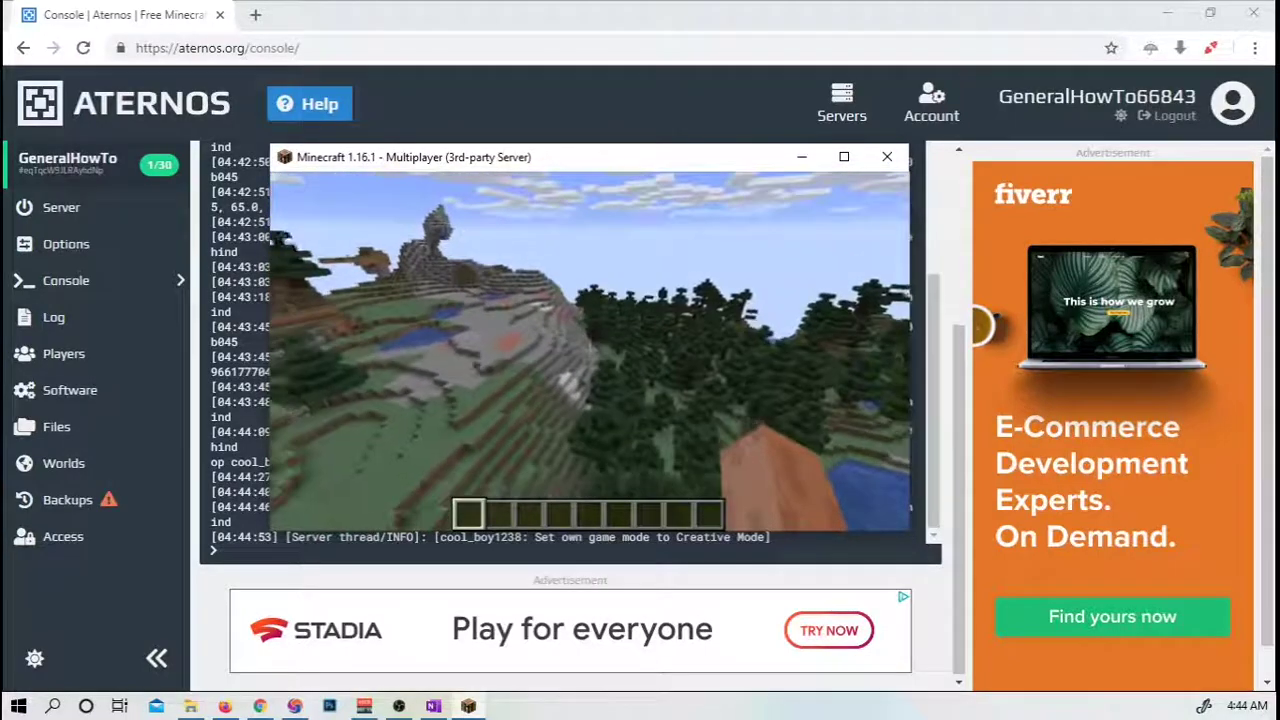
key("w")
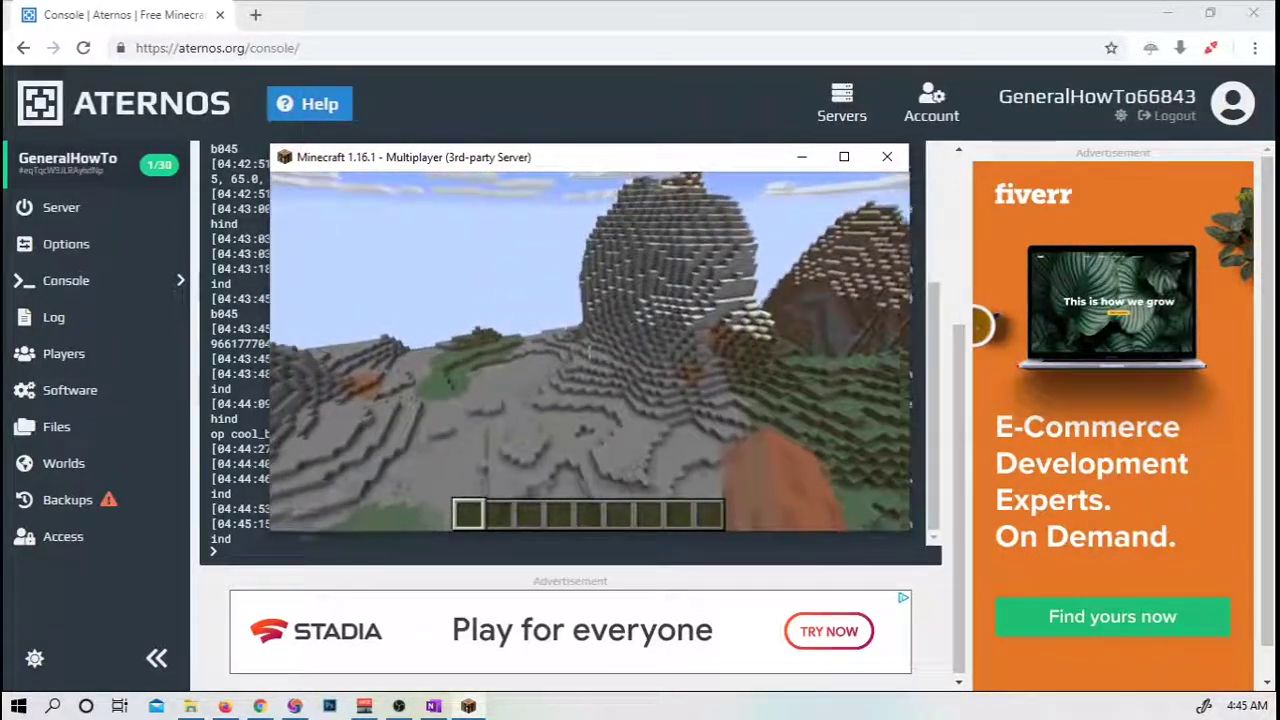
key("w")
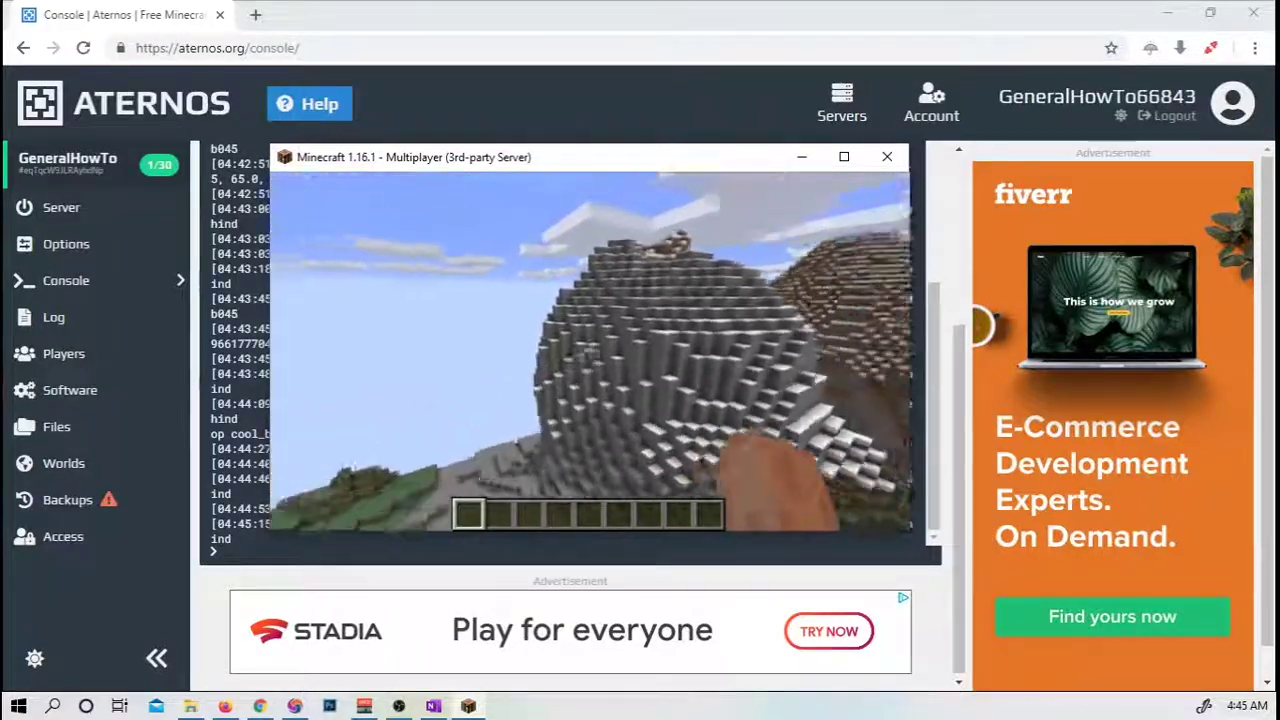
key("space")
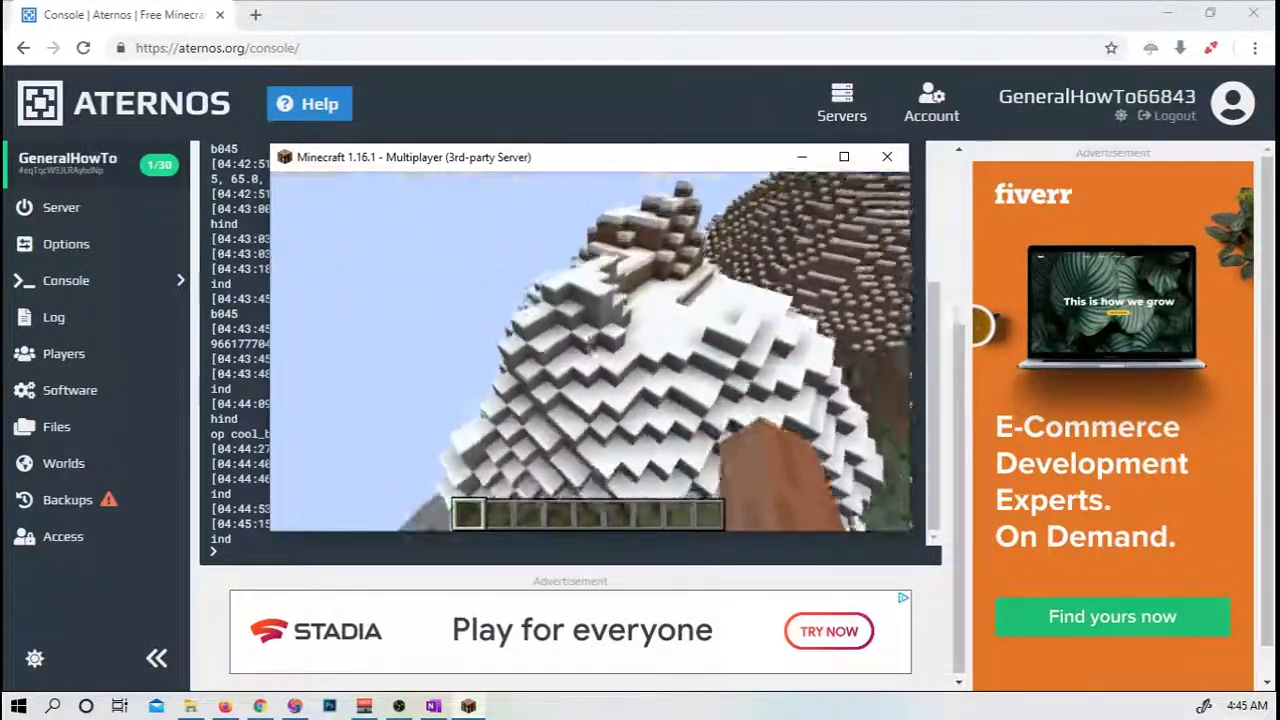
key("w")
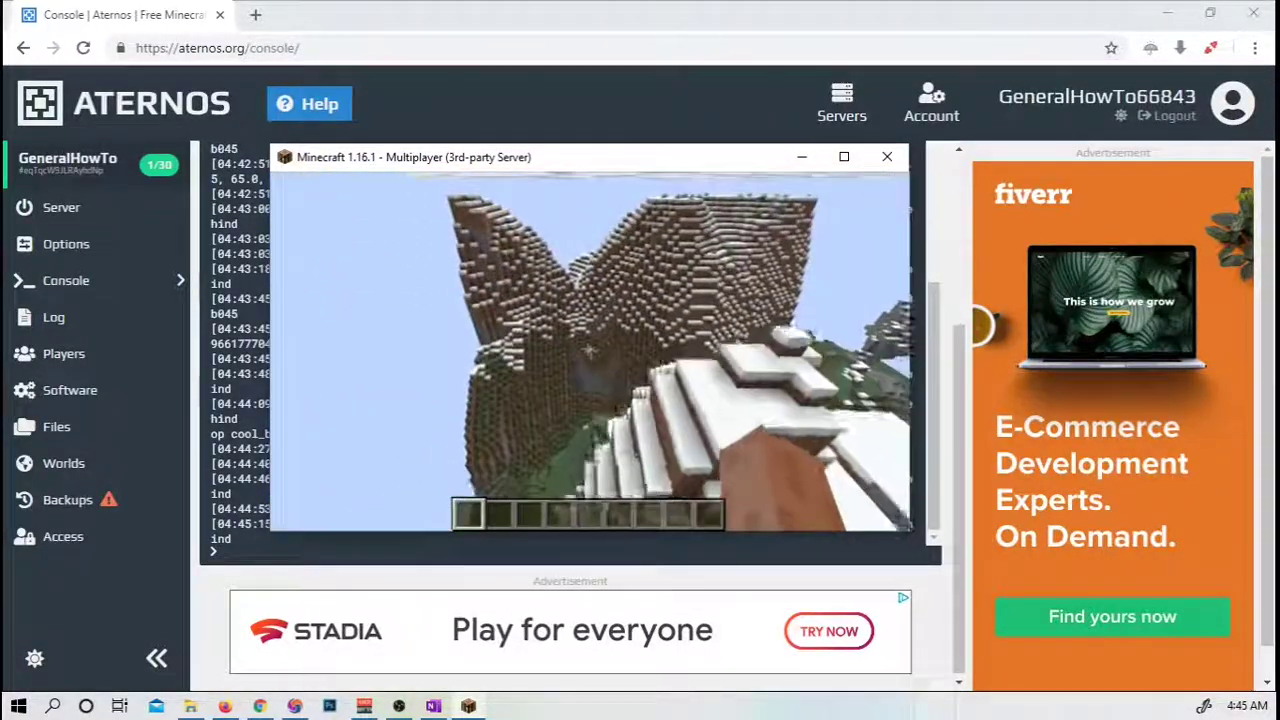
key("Escape")
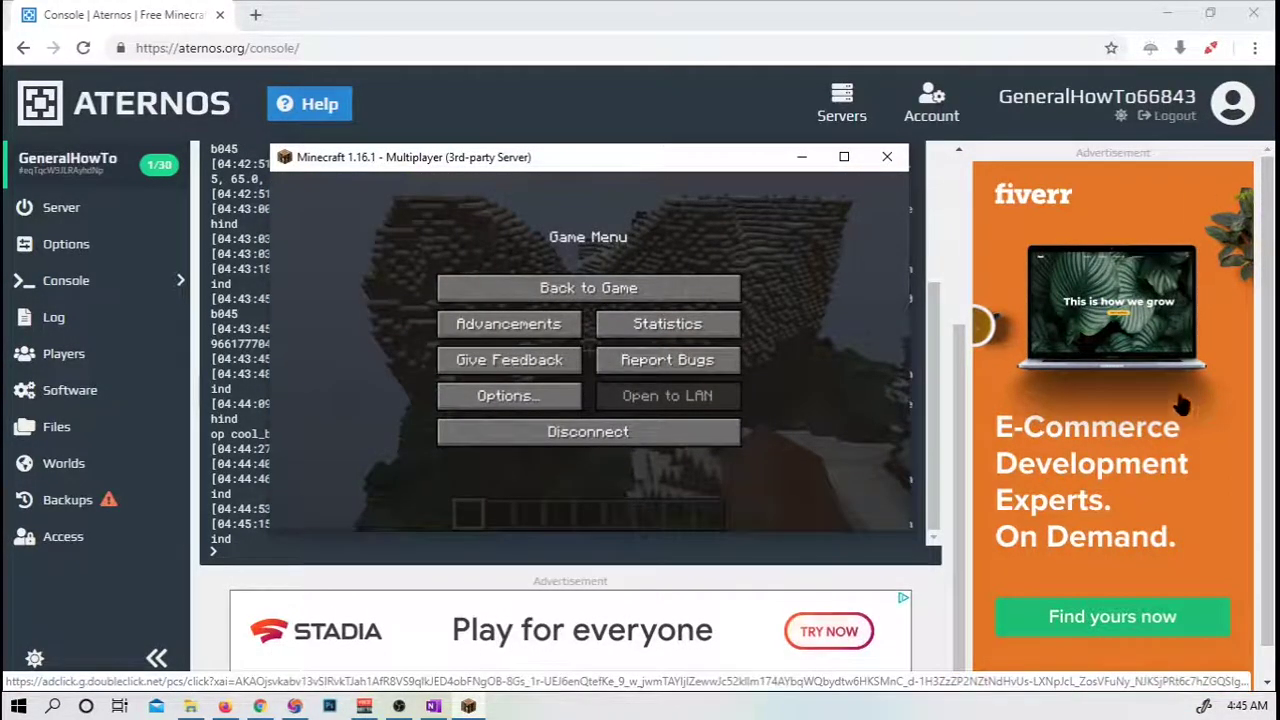
left_click(686, 296)
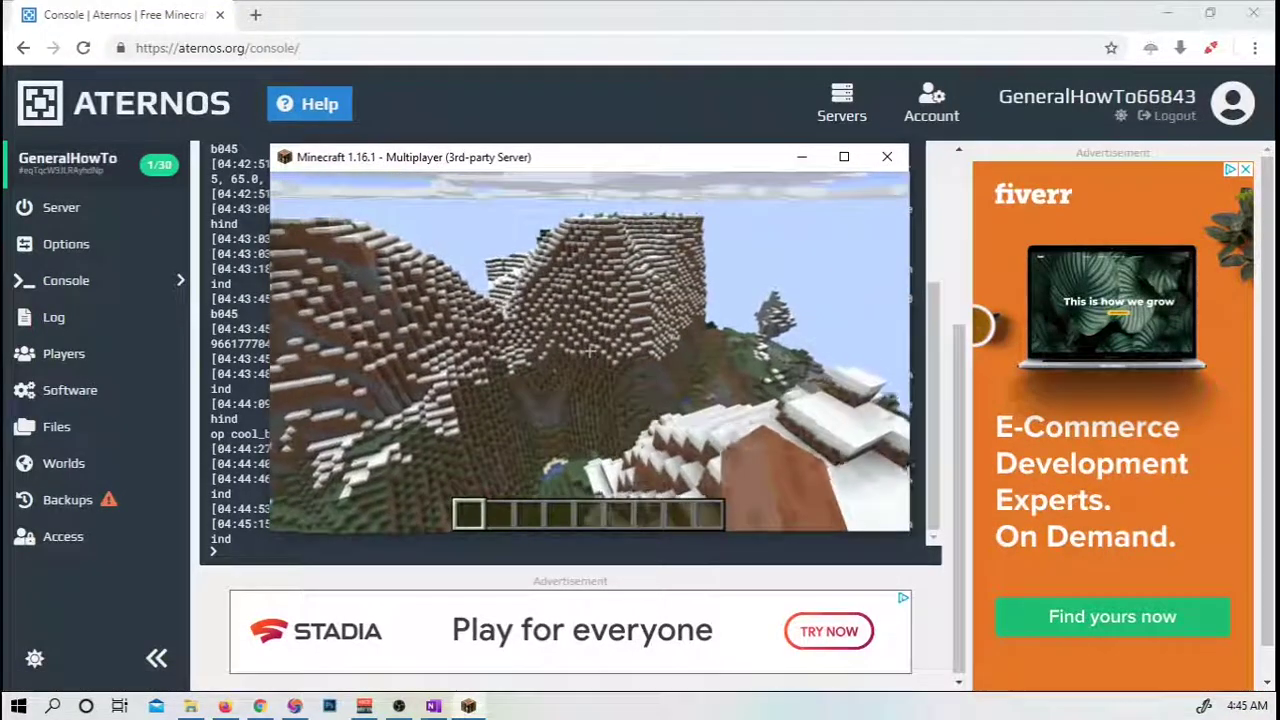
Fly across the snowy mountains and ridge down into the green valley.
key("w")
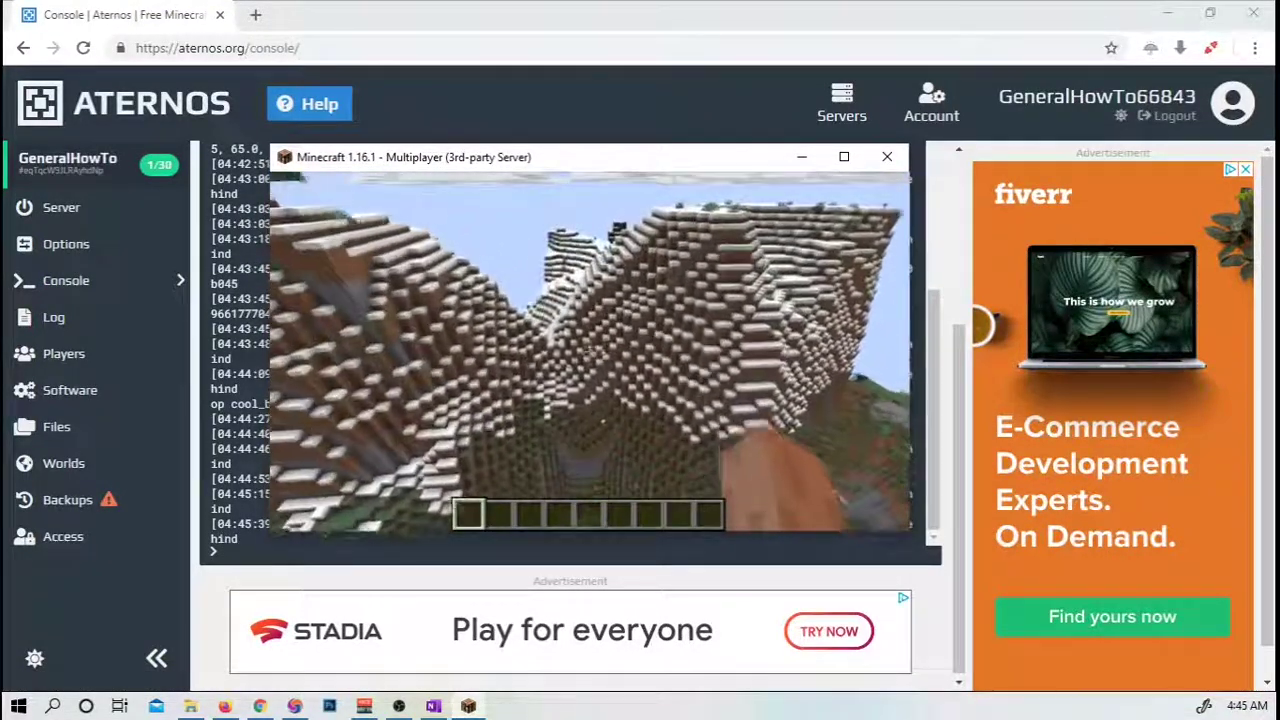
key("w")
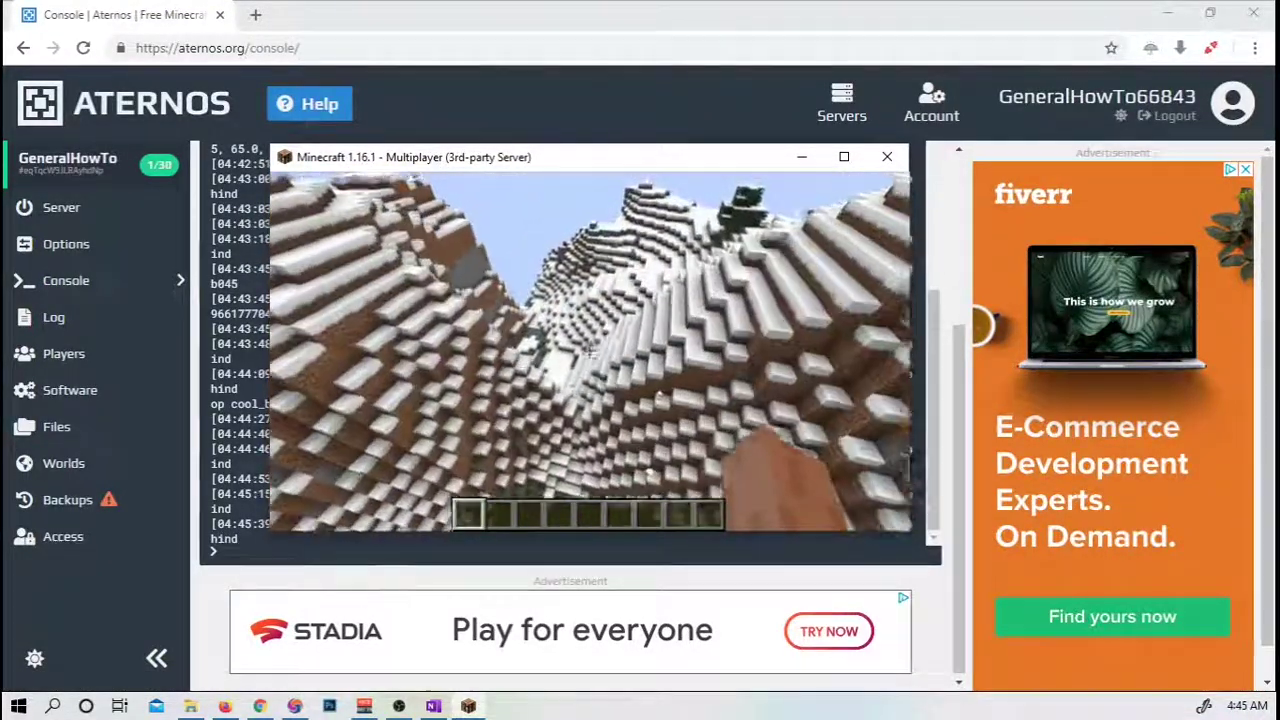
key("w")
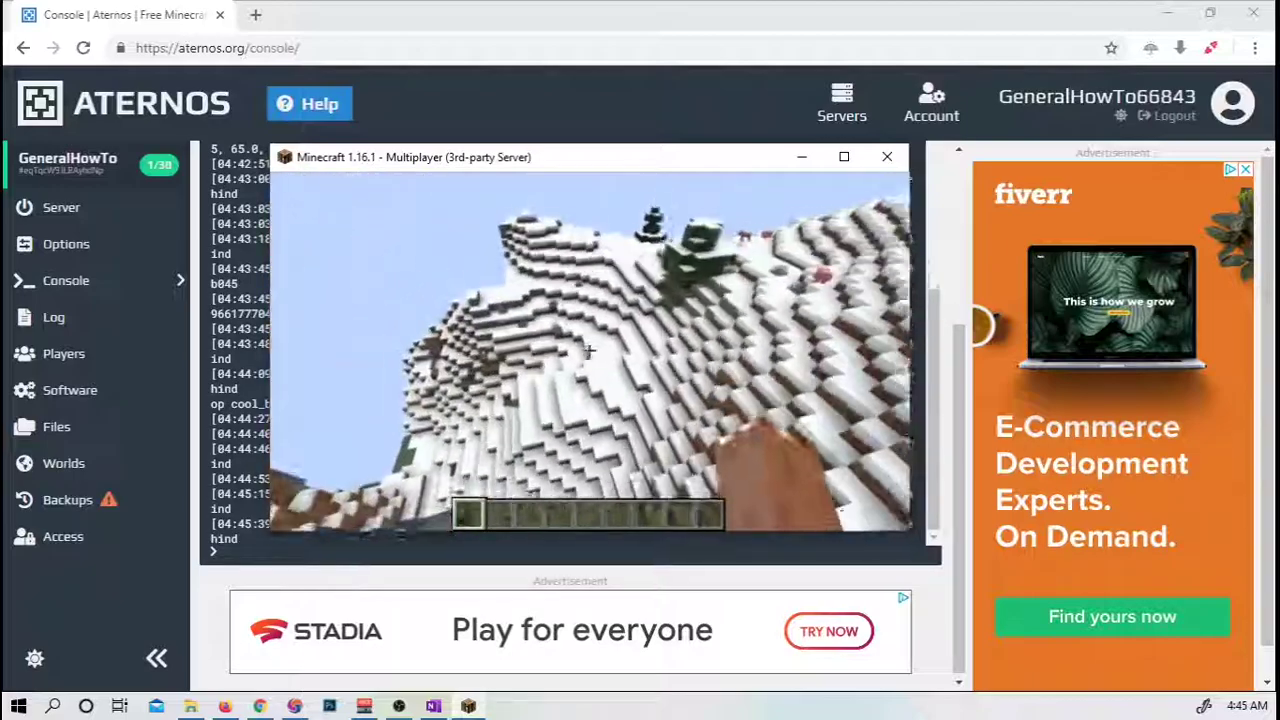
key("w")
key("space")
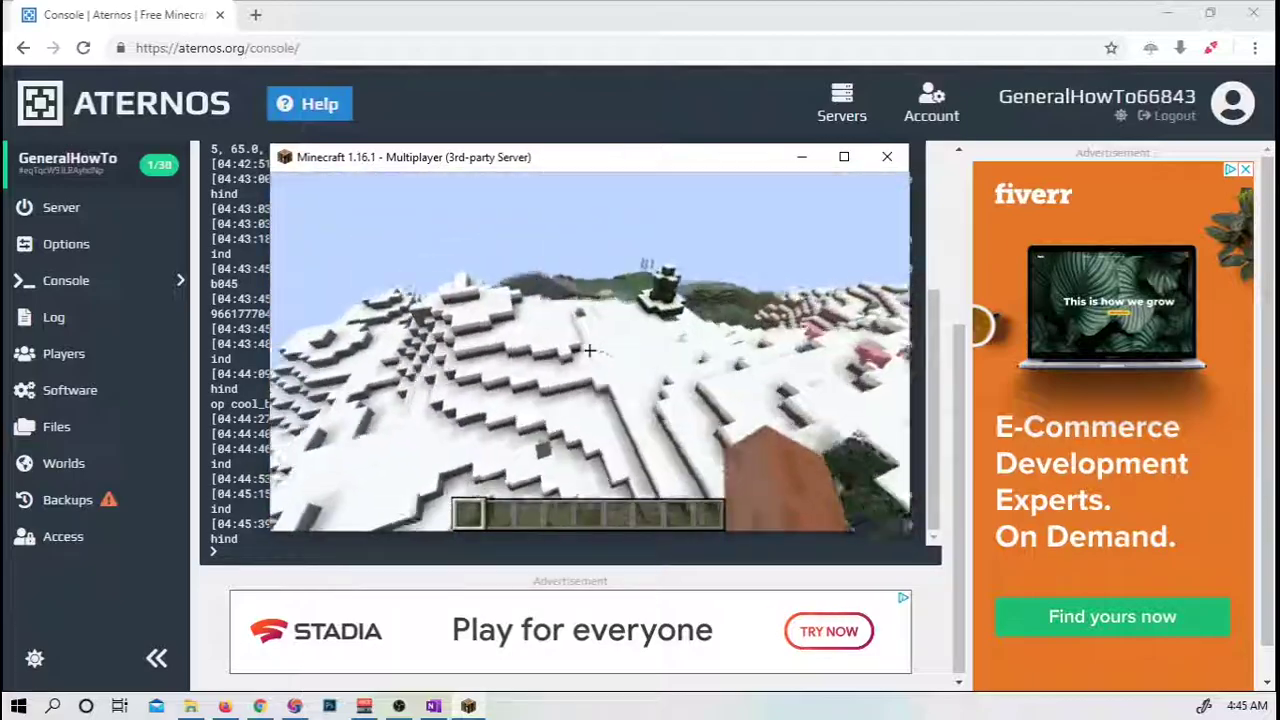
key("w")
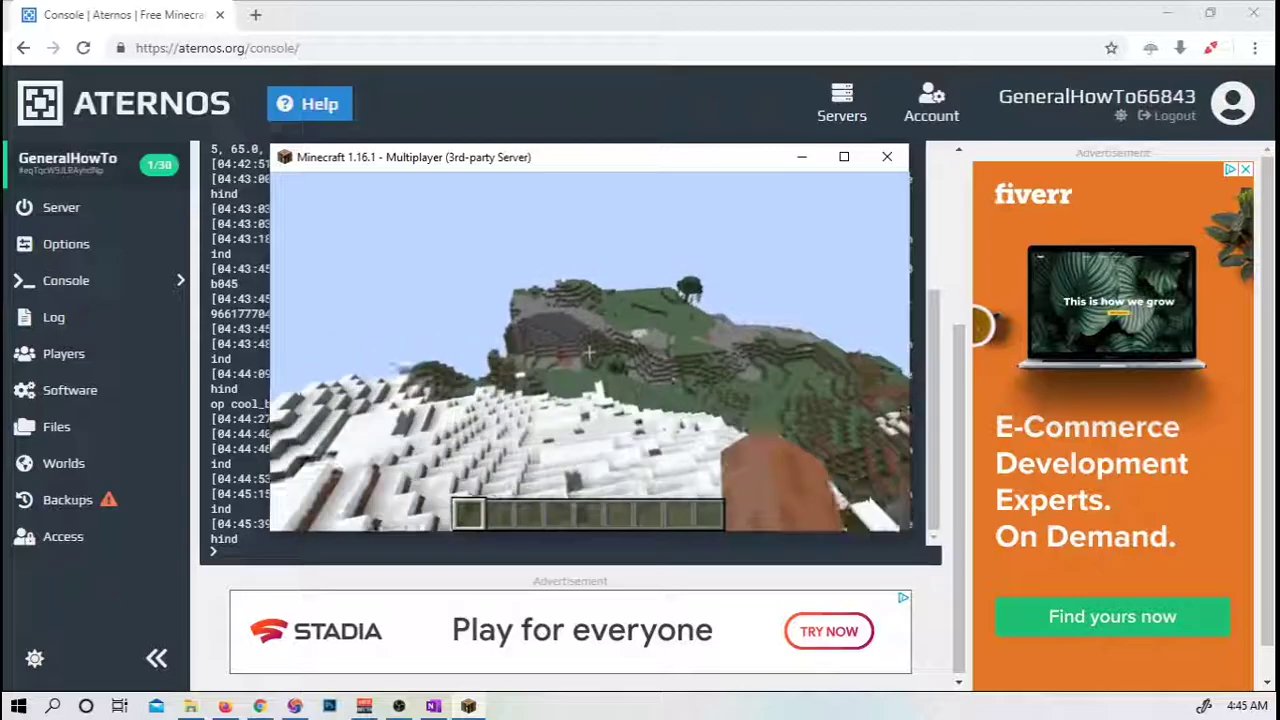
key("w")
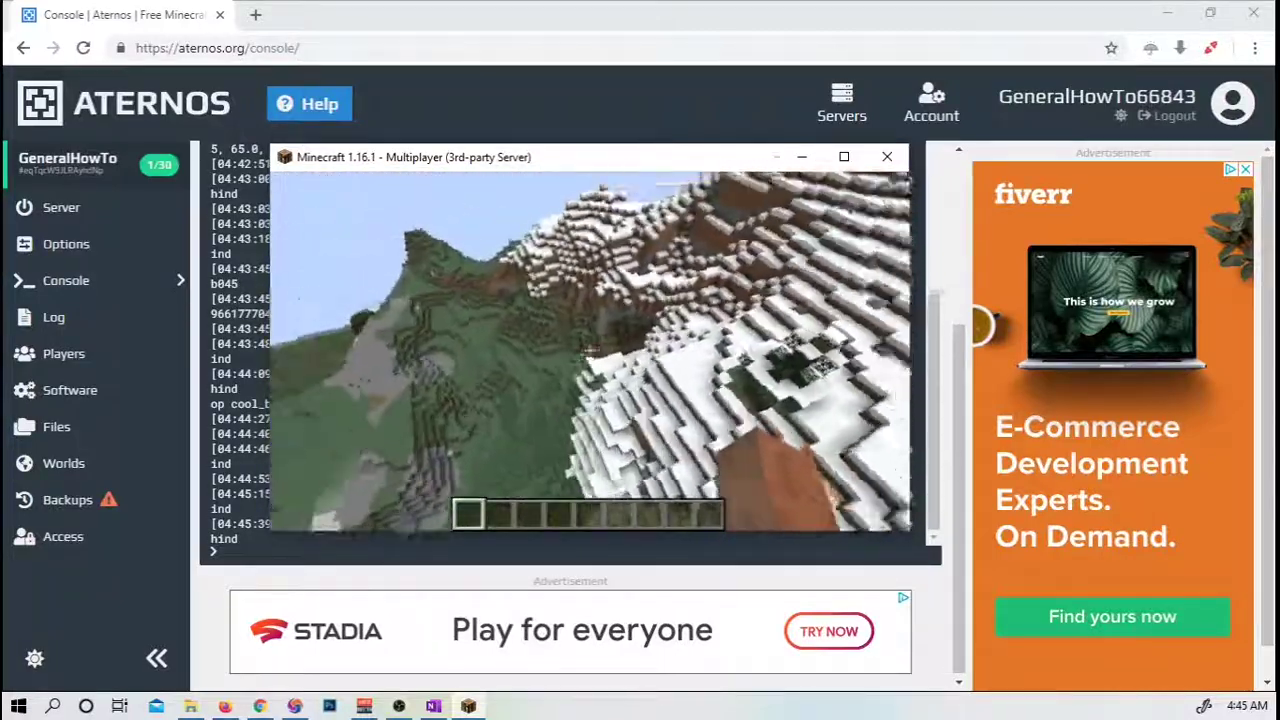
key("w")
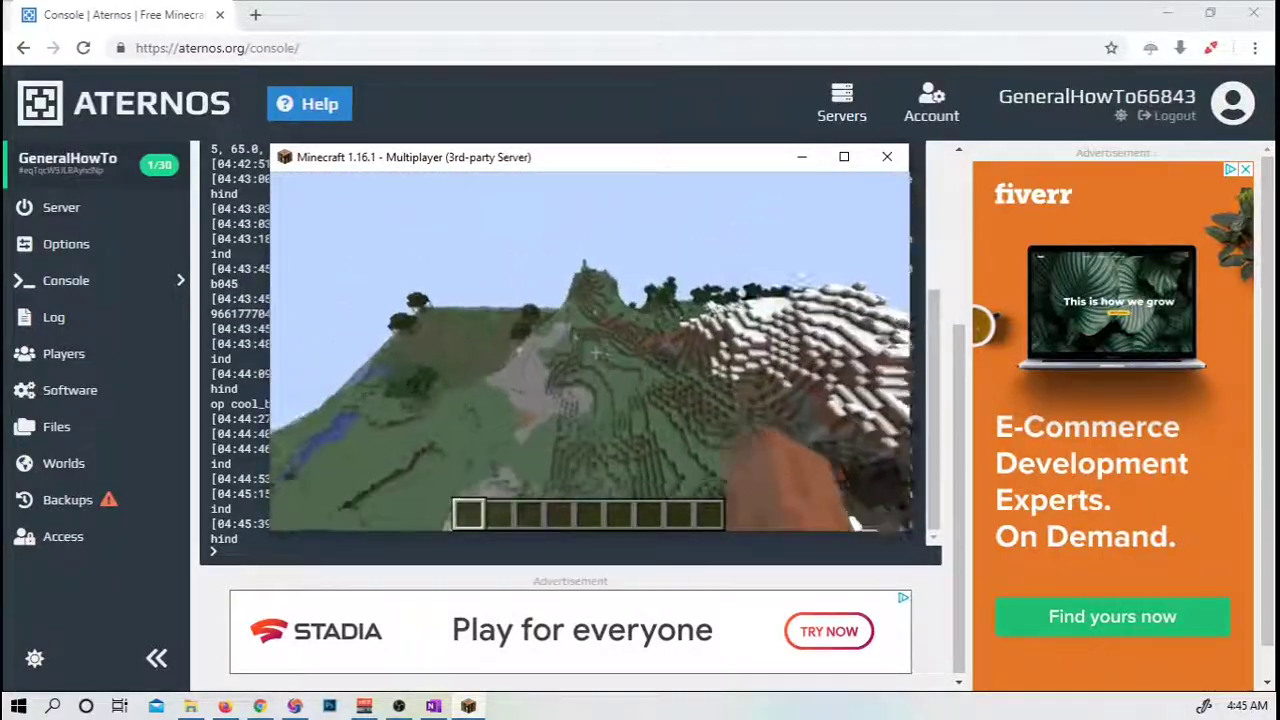
key("w")
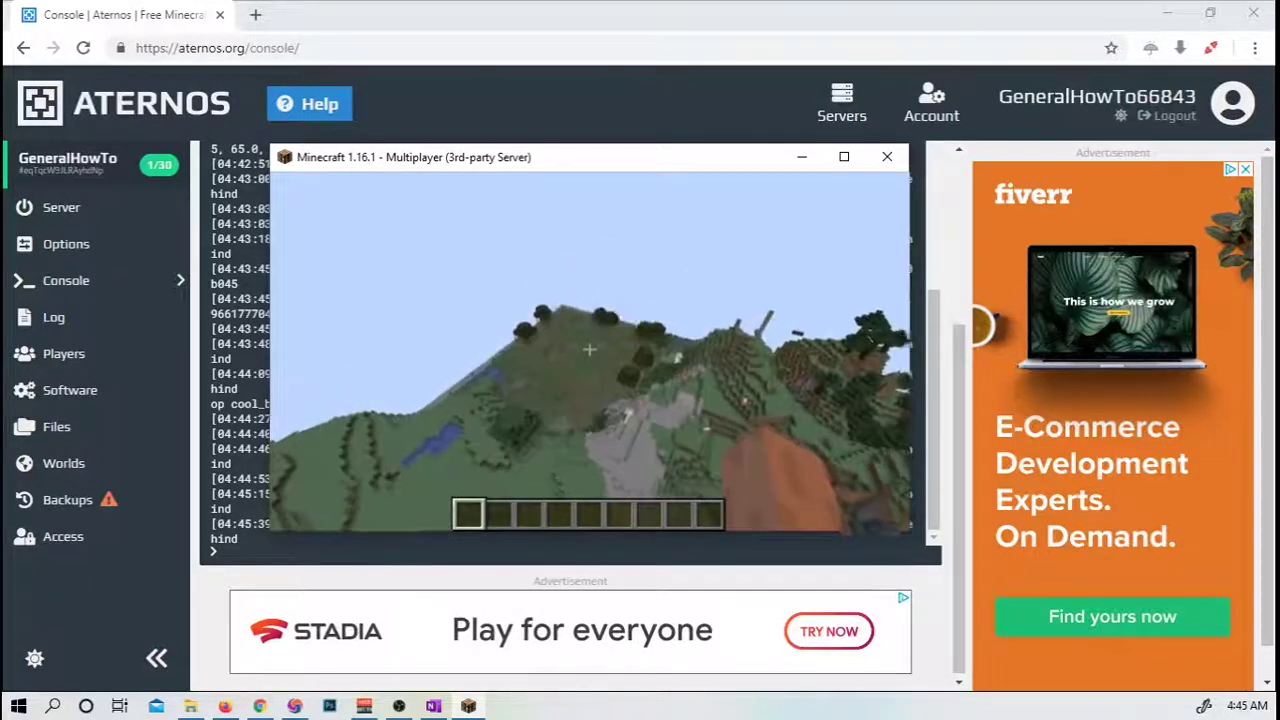
key("w")
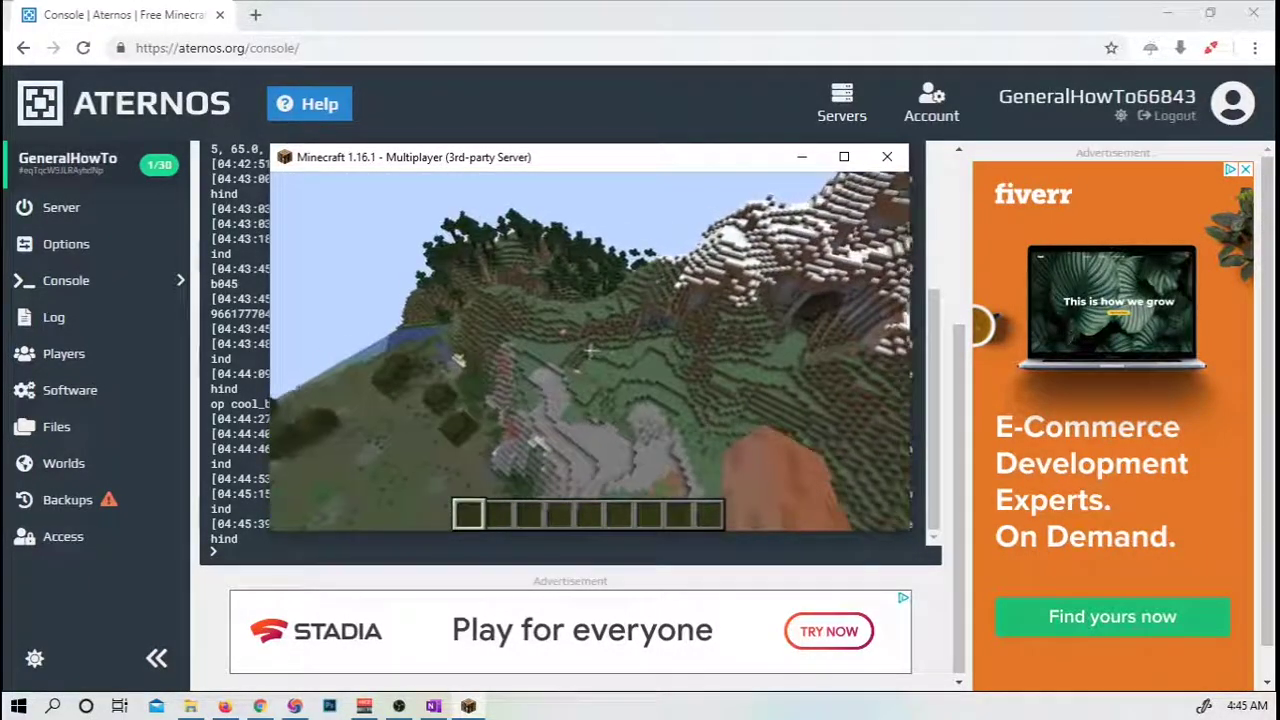
key("w")
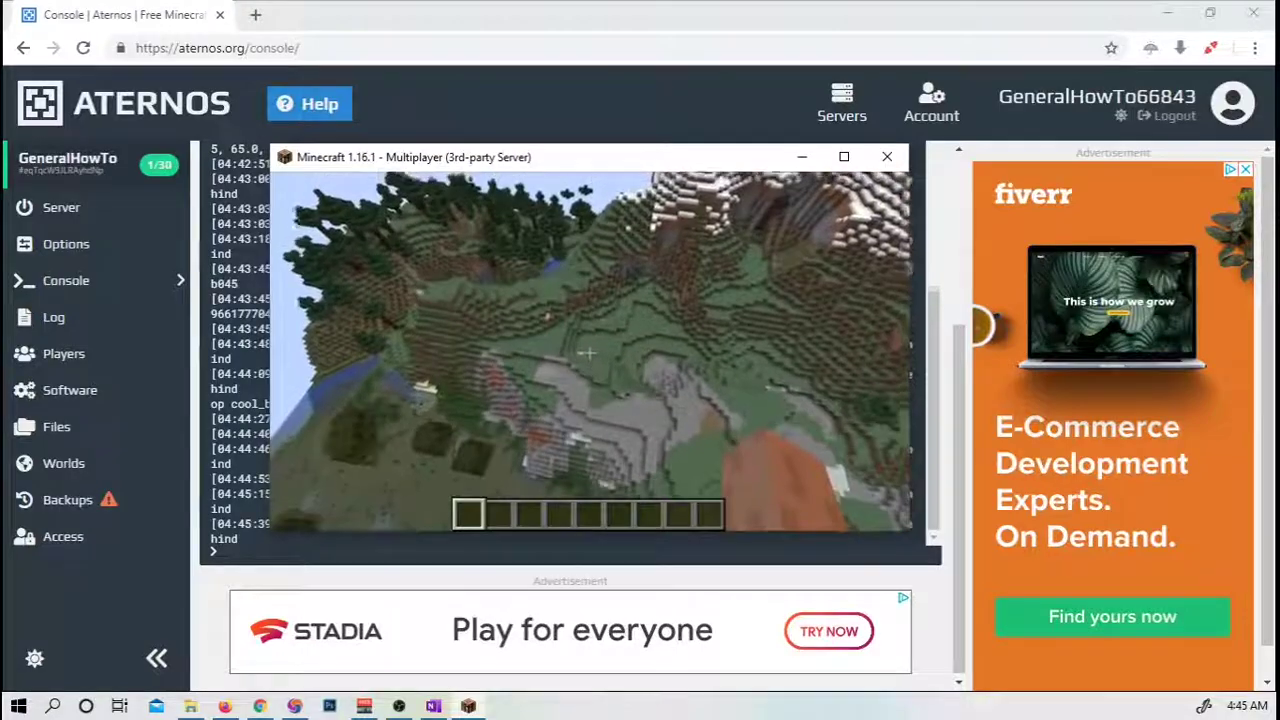
key("w")
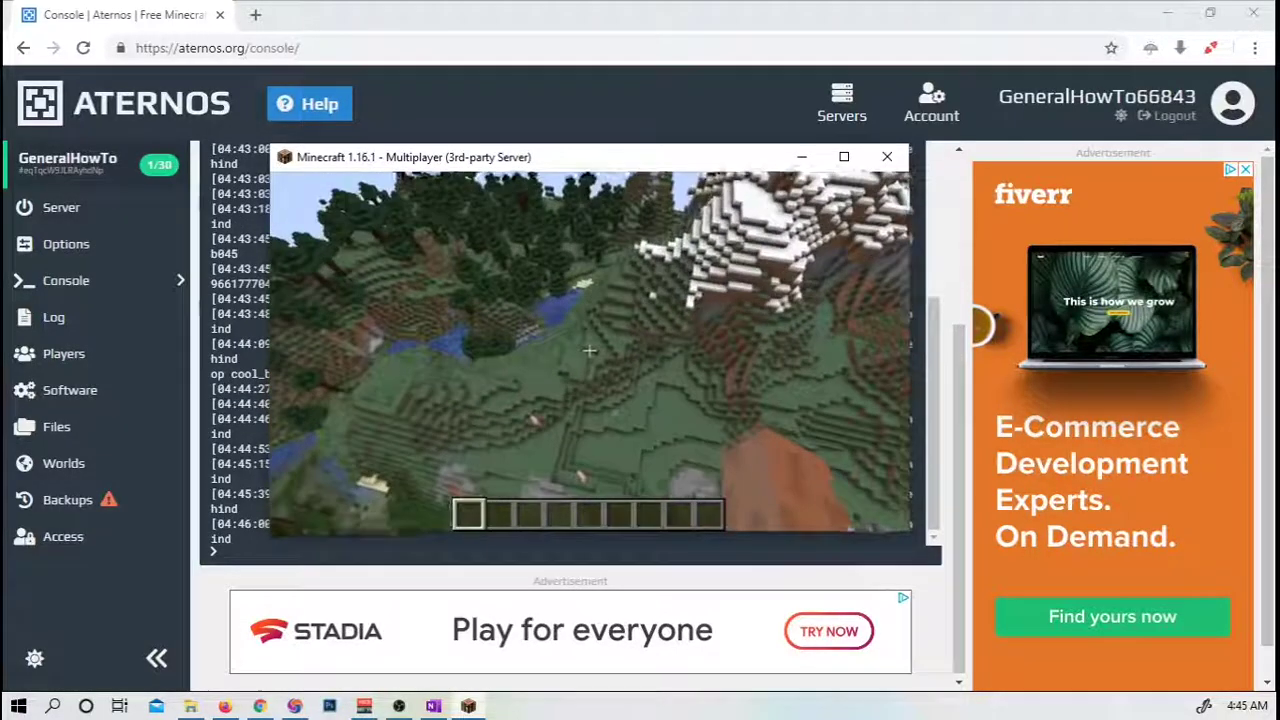
key("w")
Descend along the grassy hillside, cross the spruce forest hilltop, and fly toward the river.
key("w")
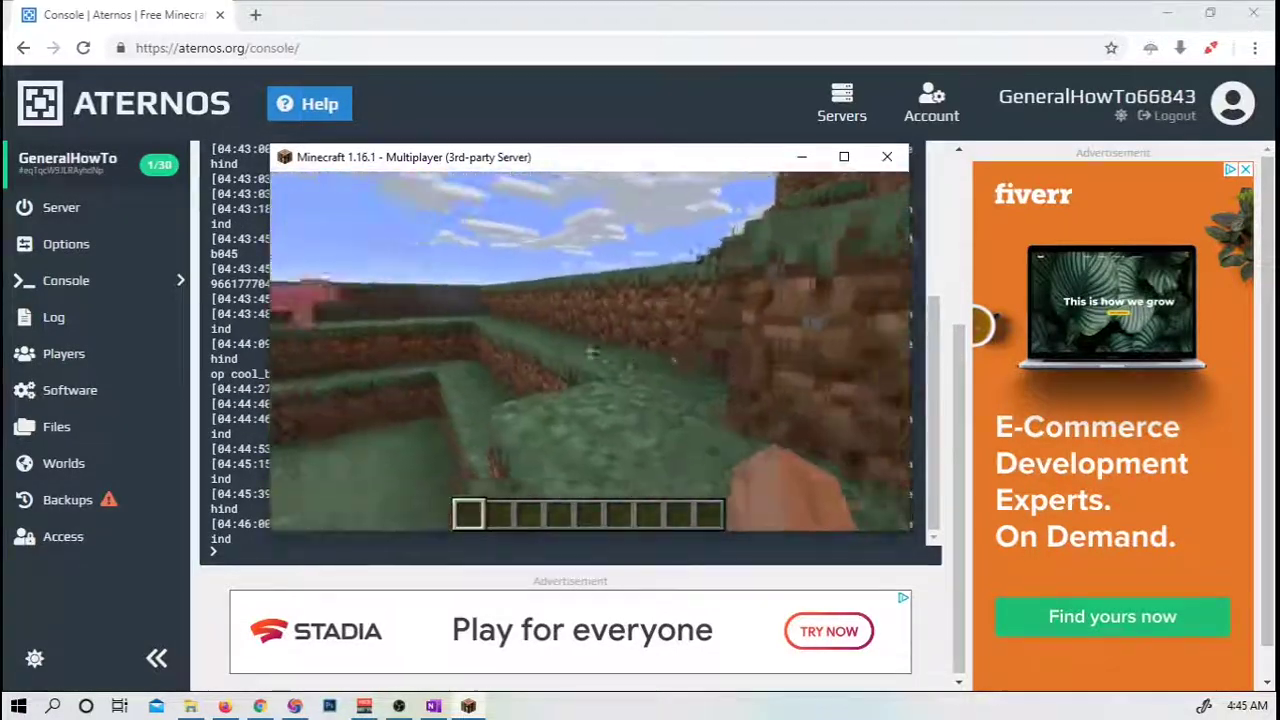
key("w")
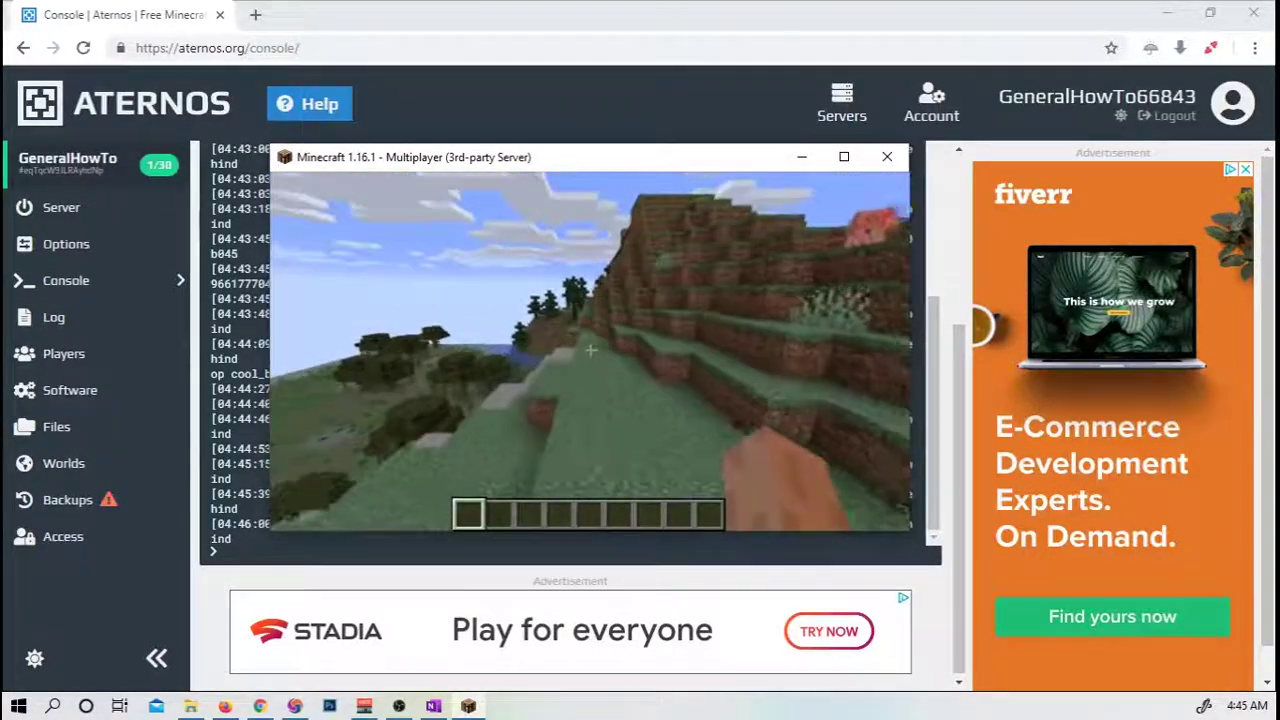
key("w")
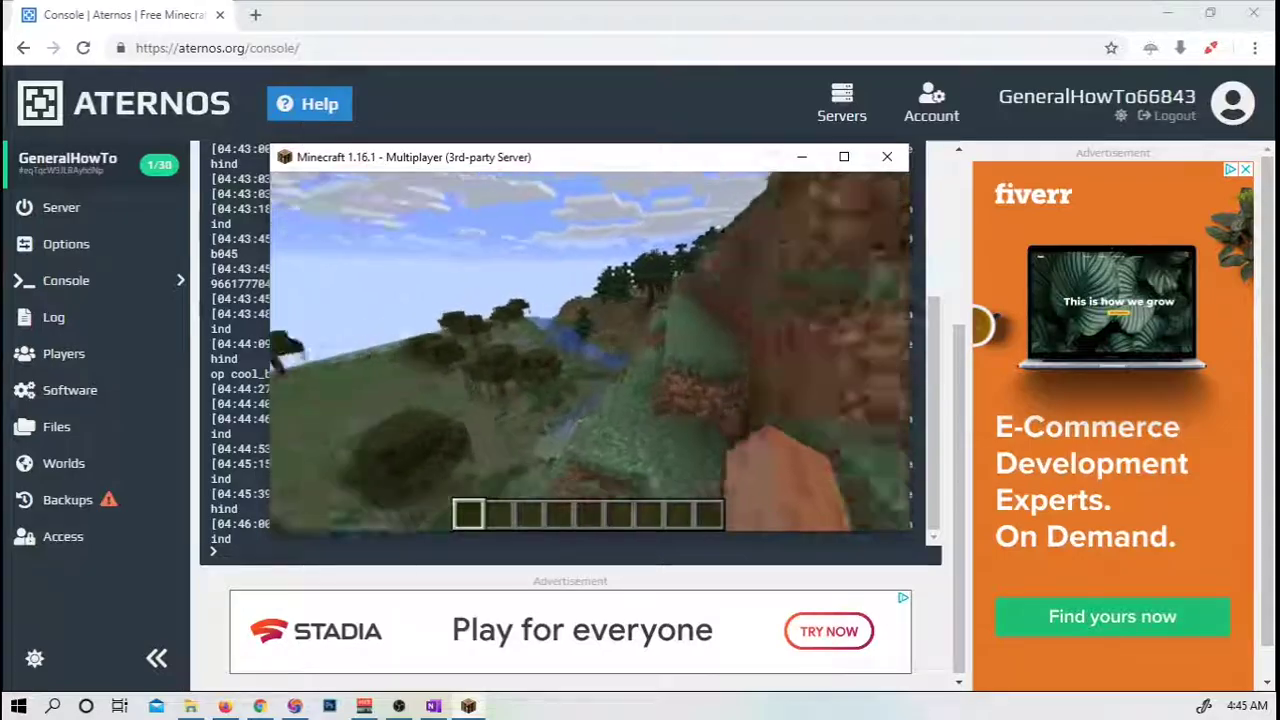
key("w")
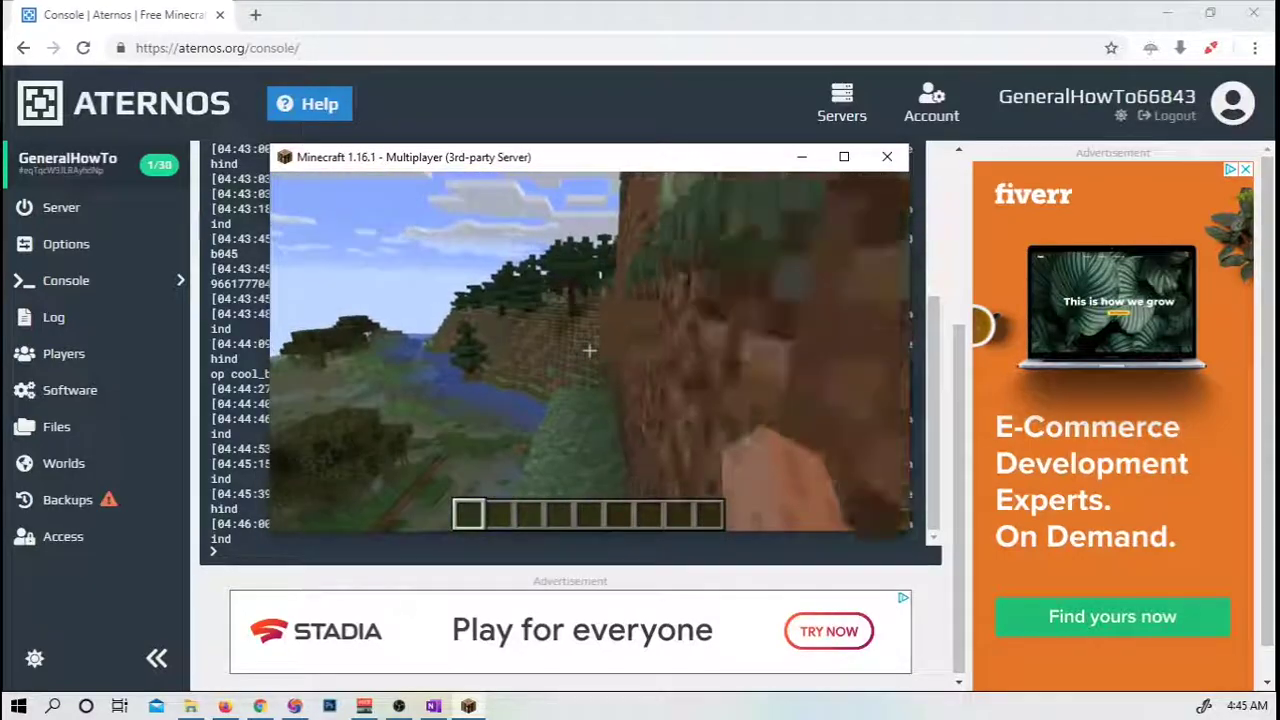
key("w")
key("space")
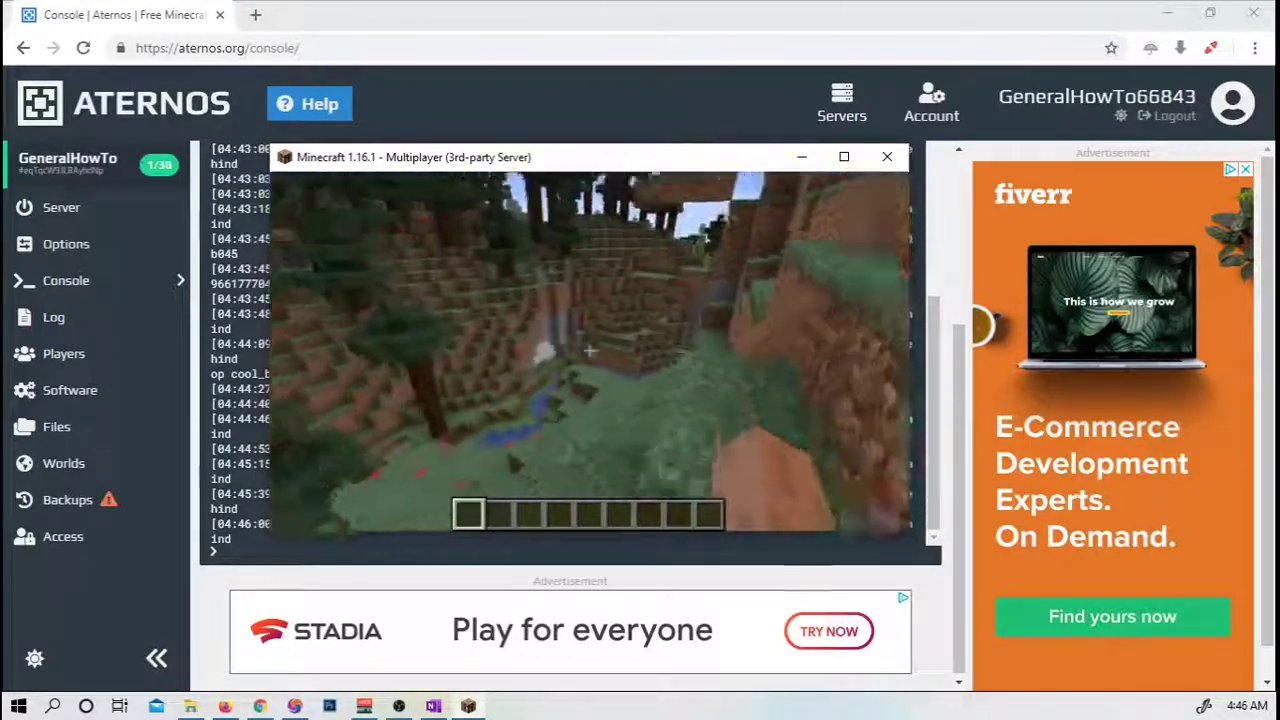
key("w")
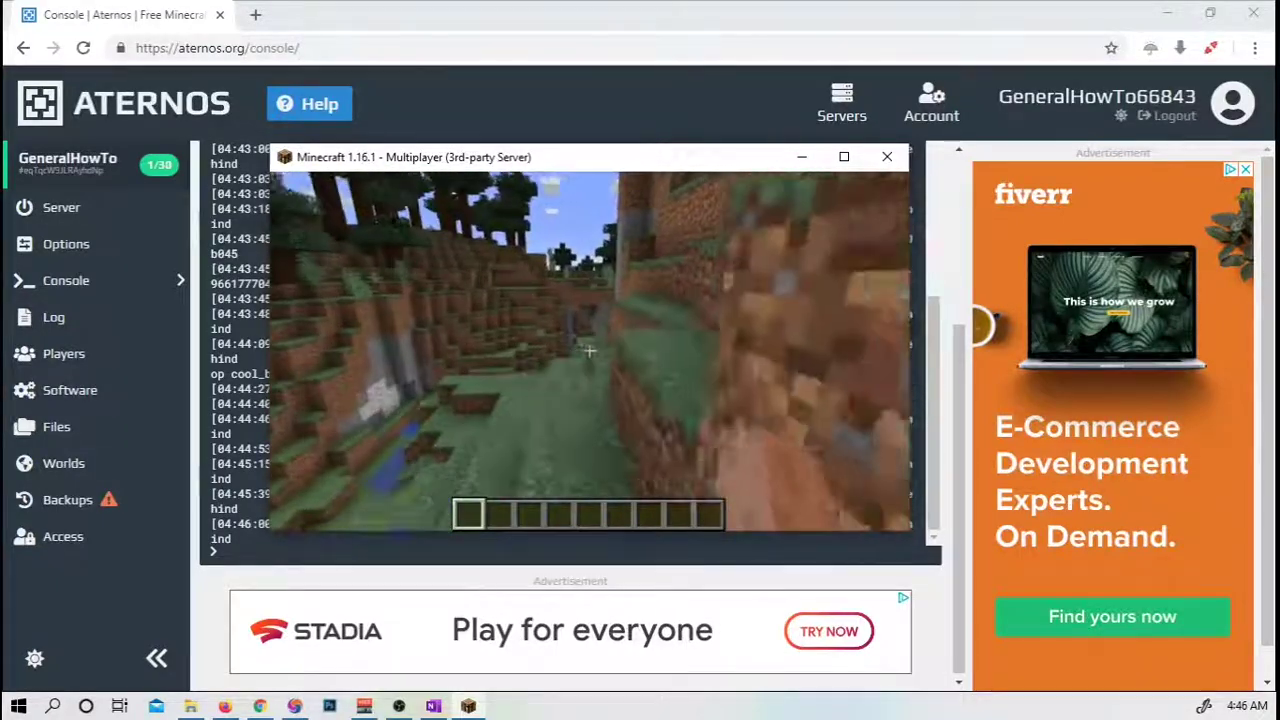
key("w")
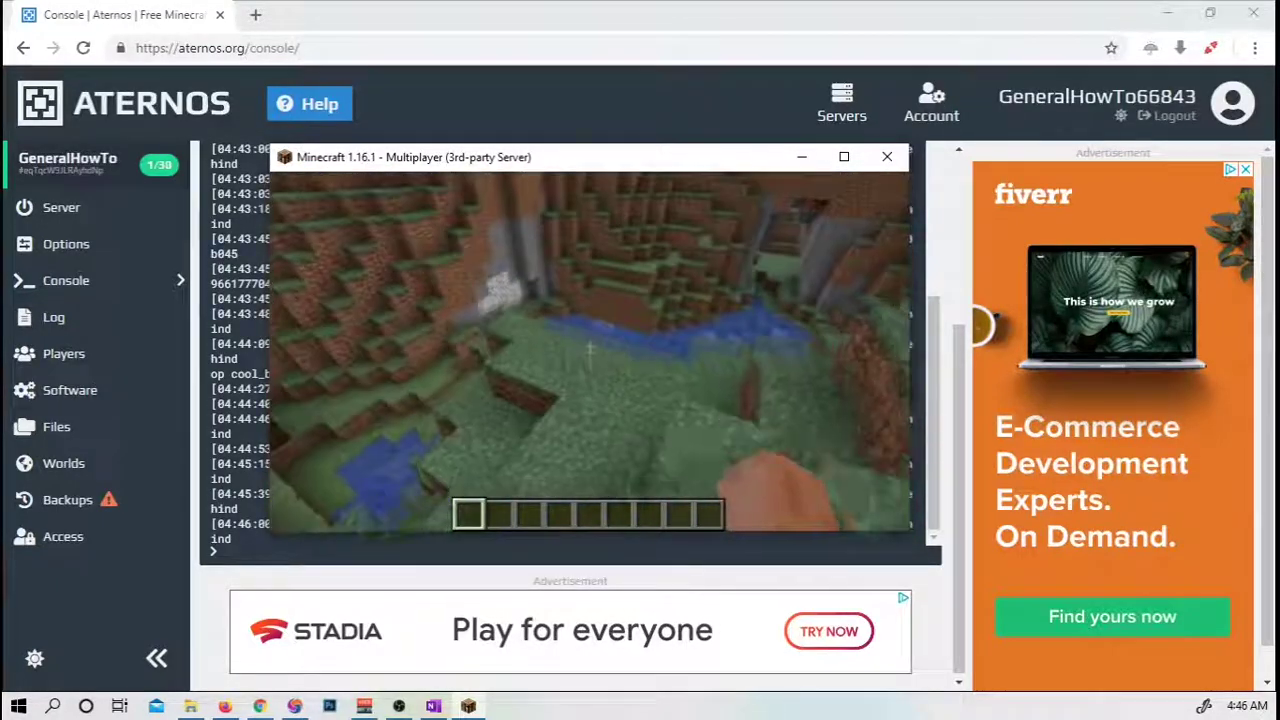
key("w")
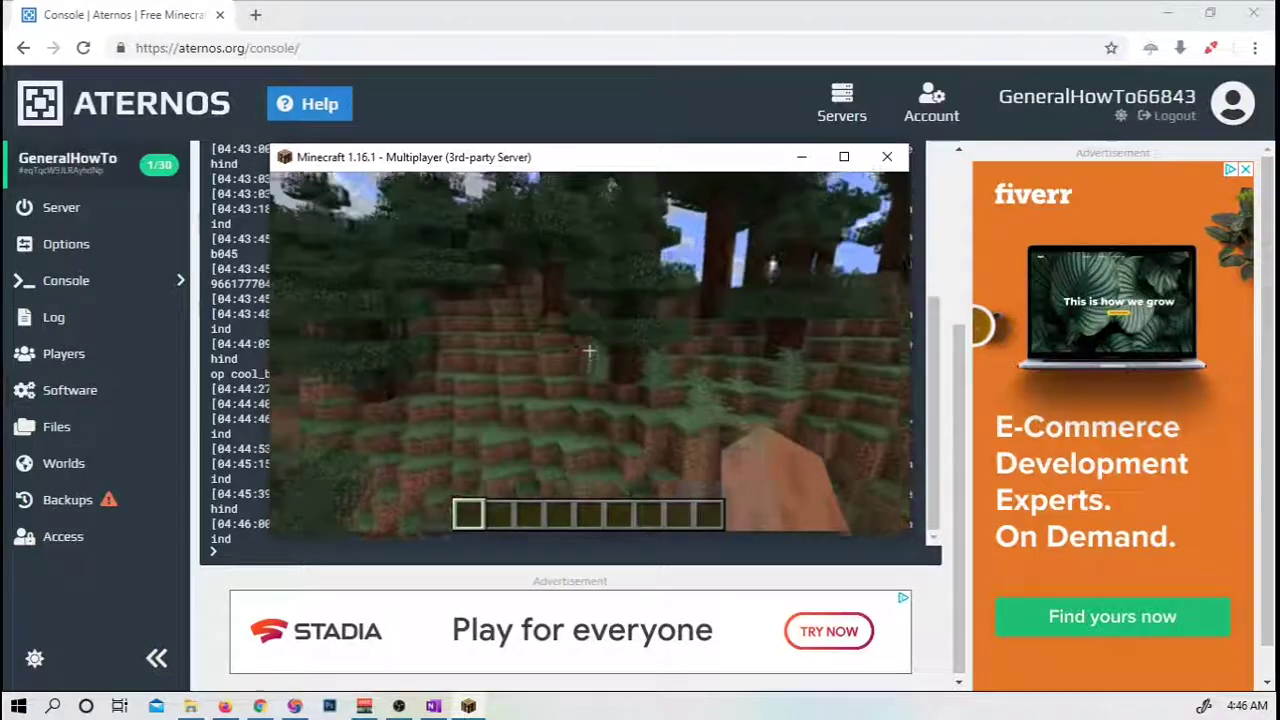
key("w")
key("w")
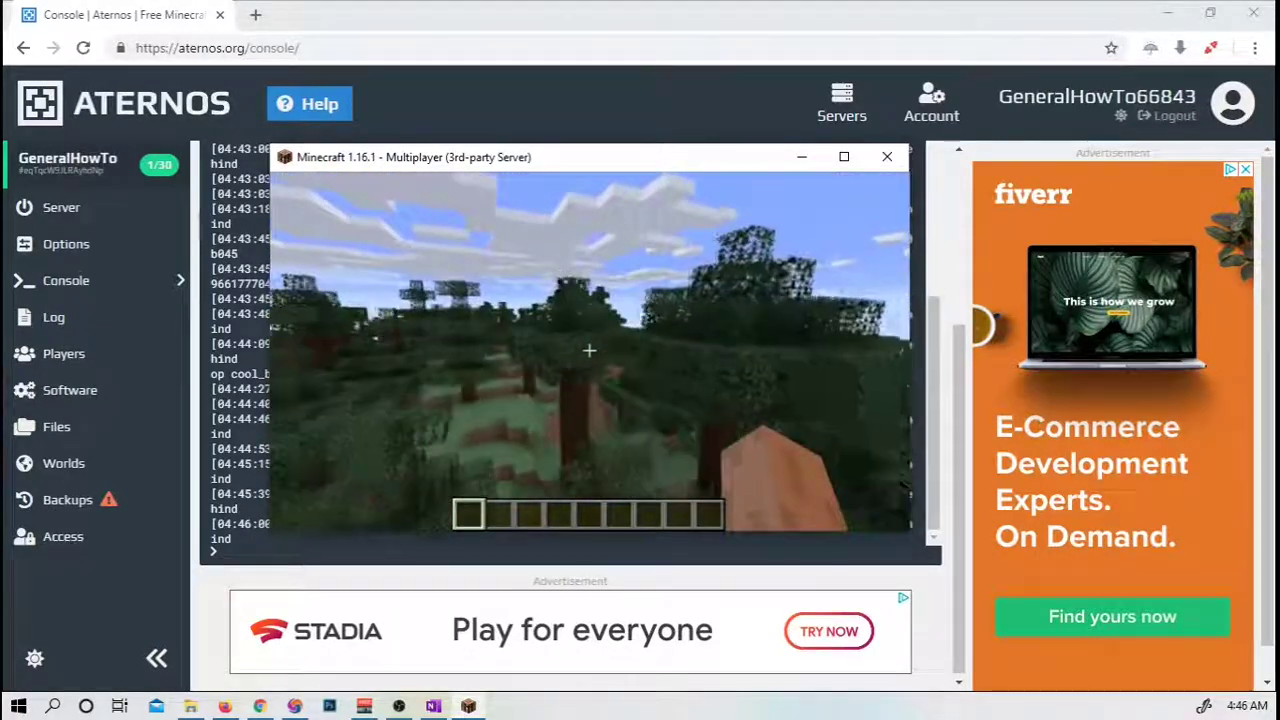
key("w")
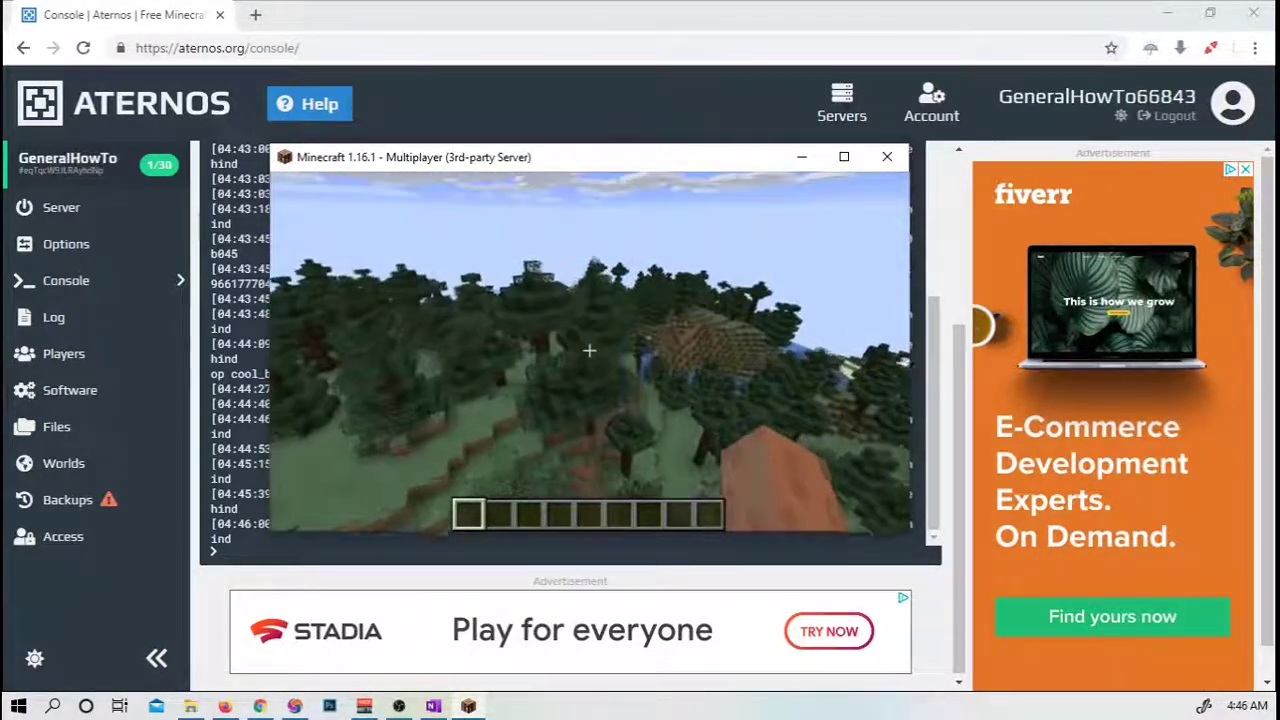
key("w")
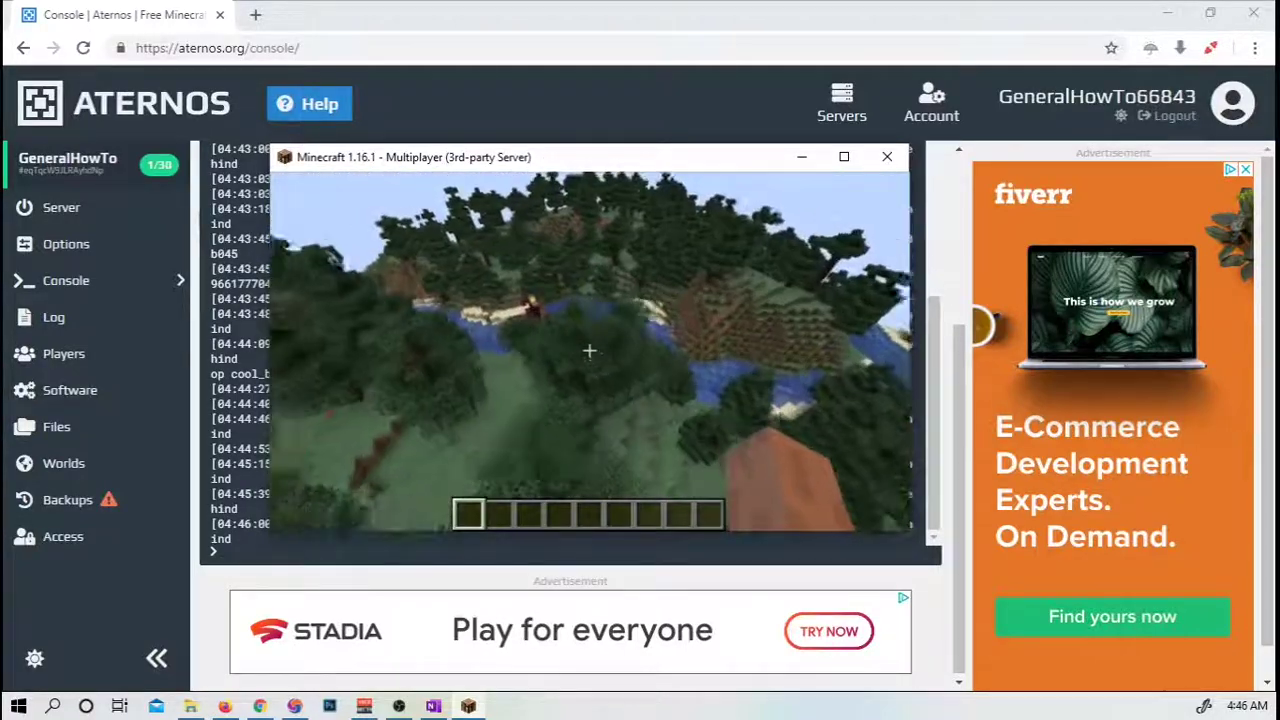
key("w")
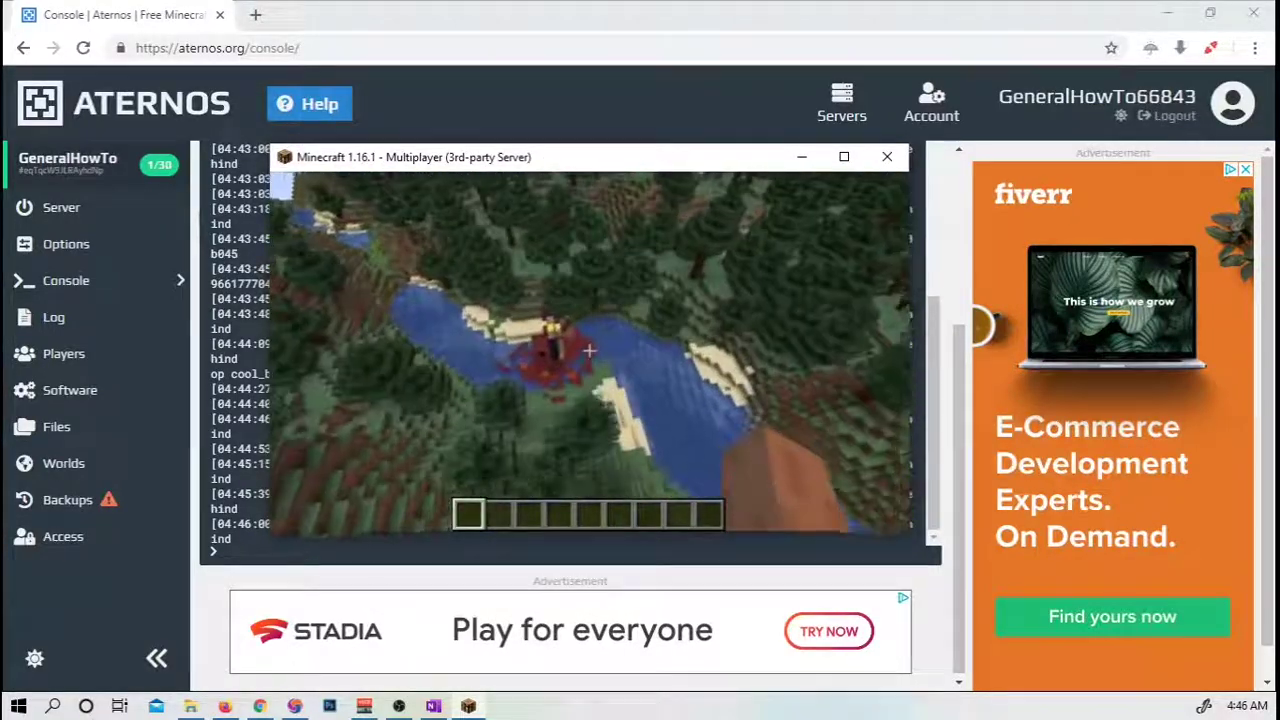
Fly to the ruined portal by the river, break its chest, and close the inventory.
key("w")
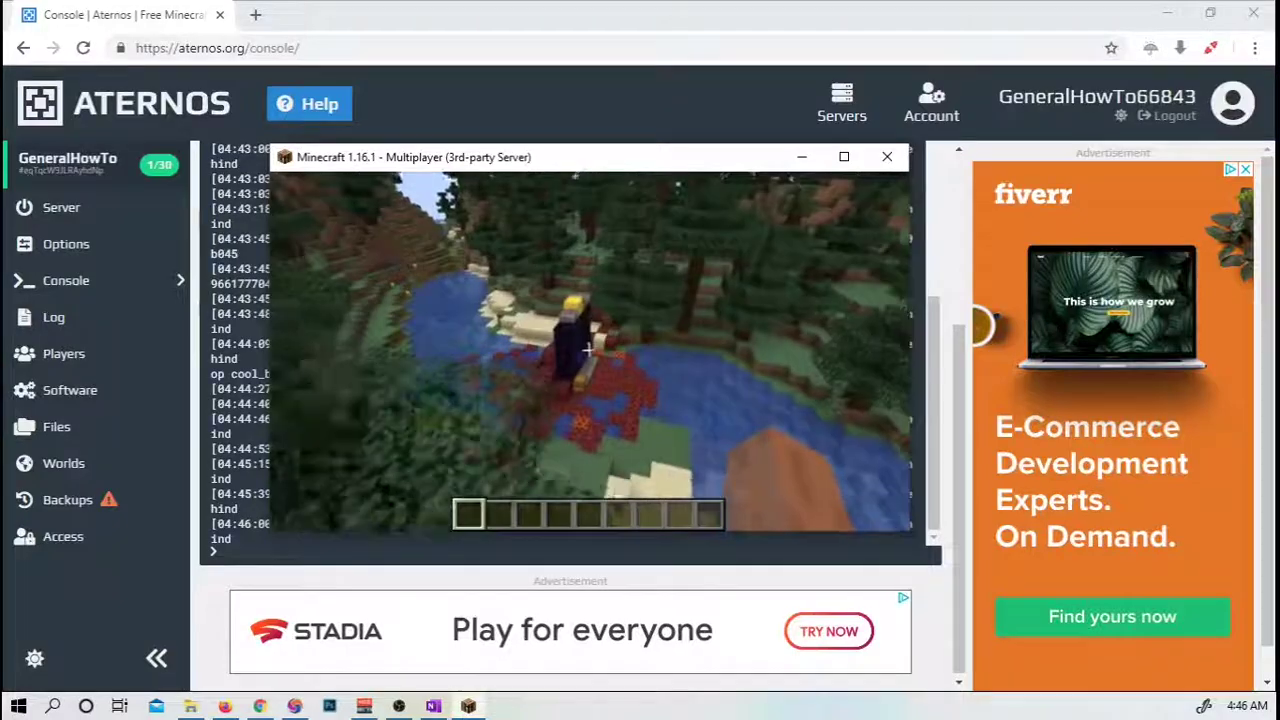
key("w")
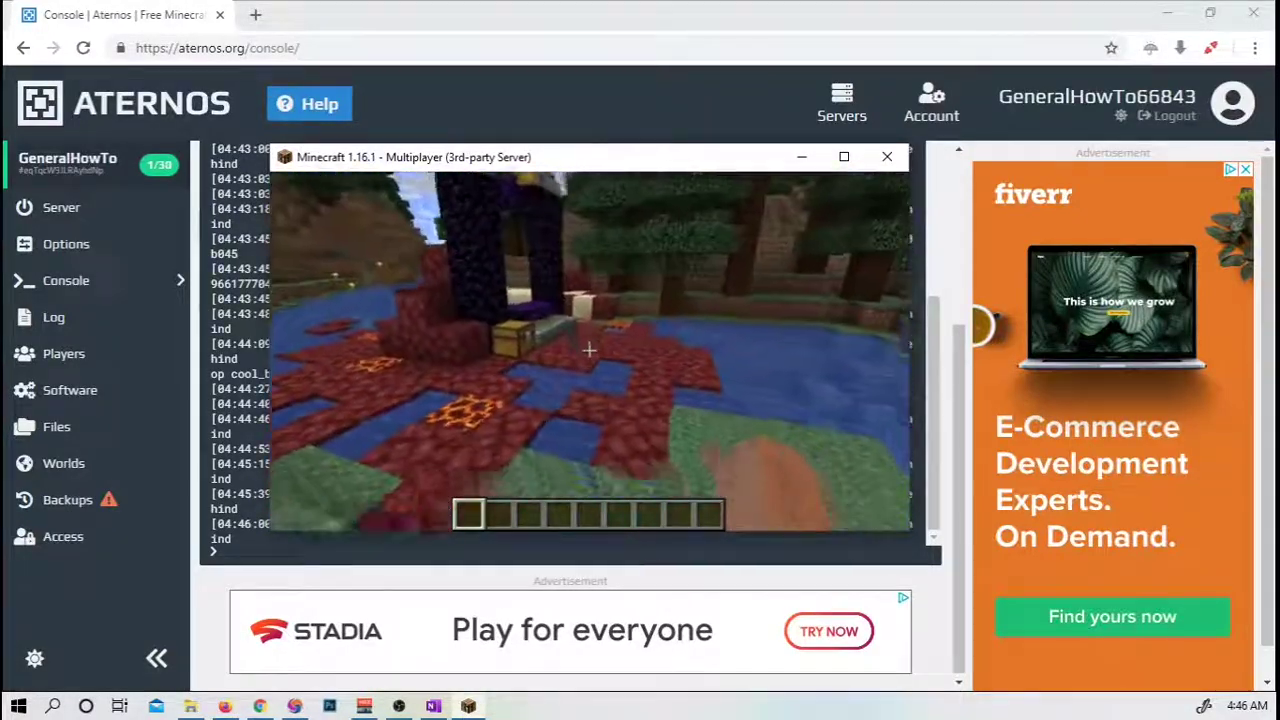
key("w")
key("w")
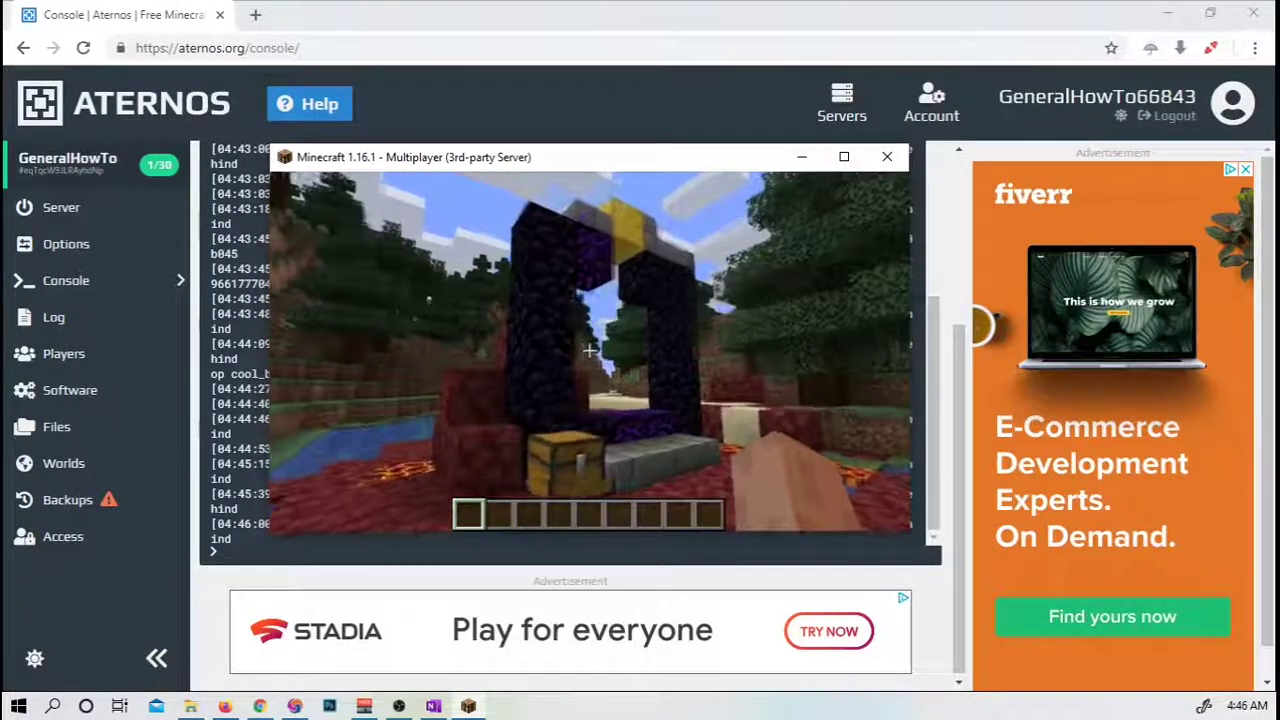
key("w")
left_click(589, 351)
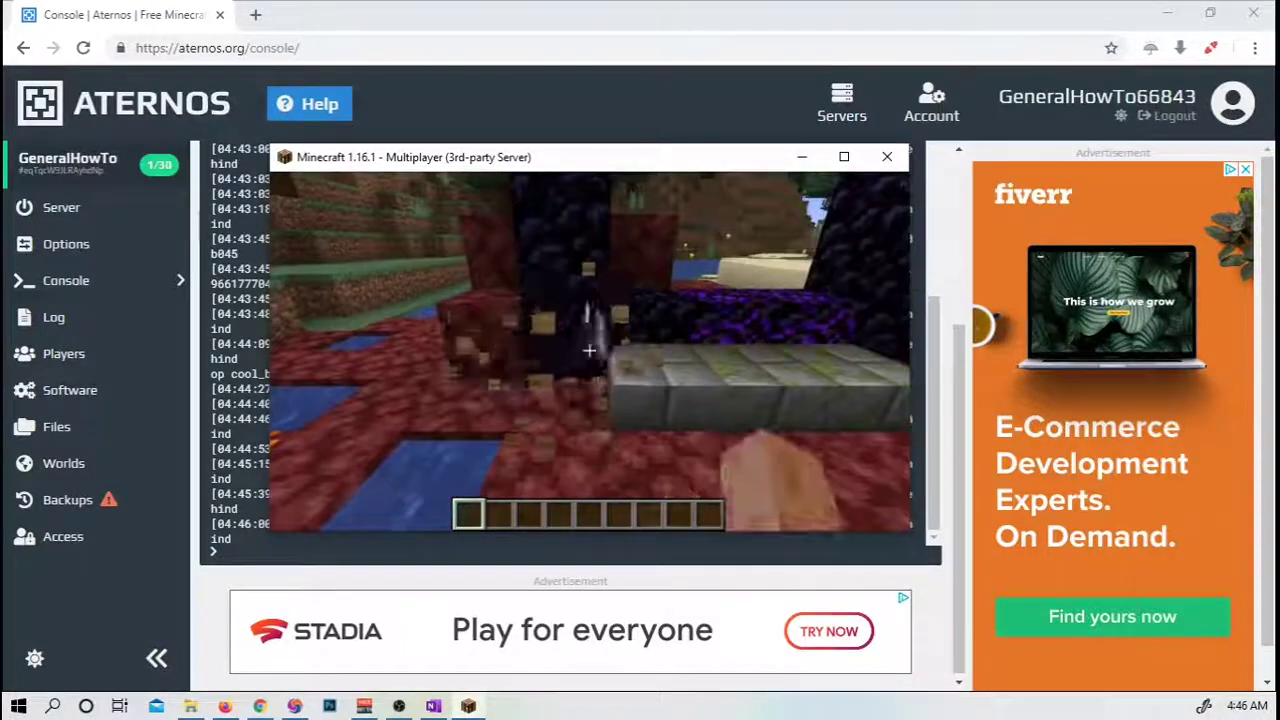
key("w")
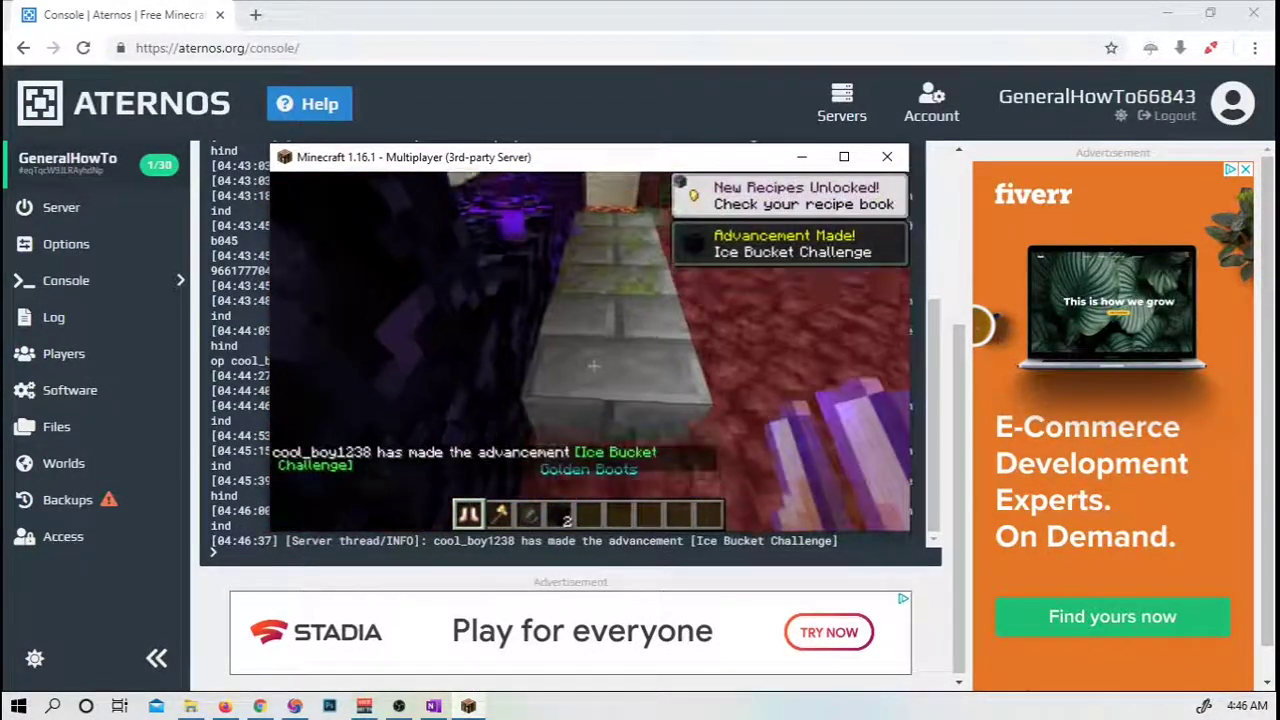
key("d")
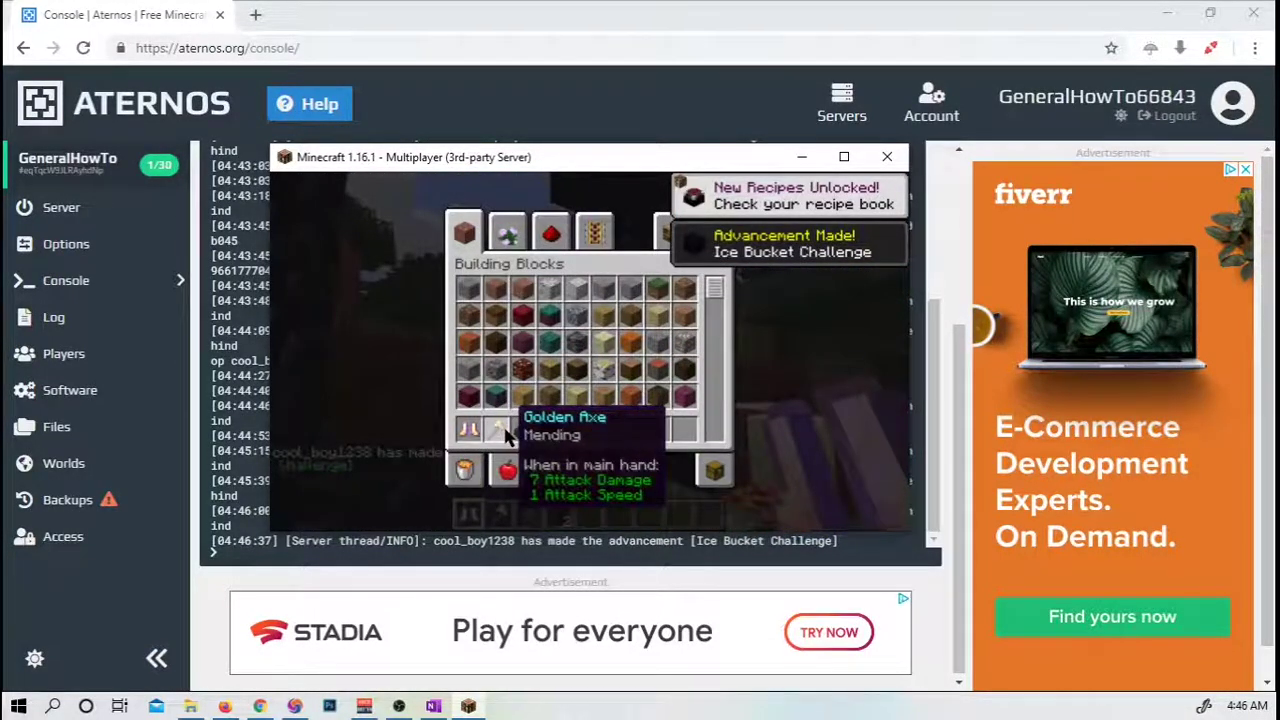
key("e")
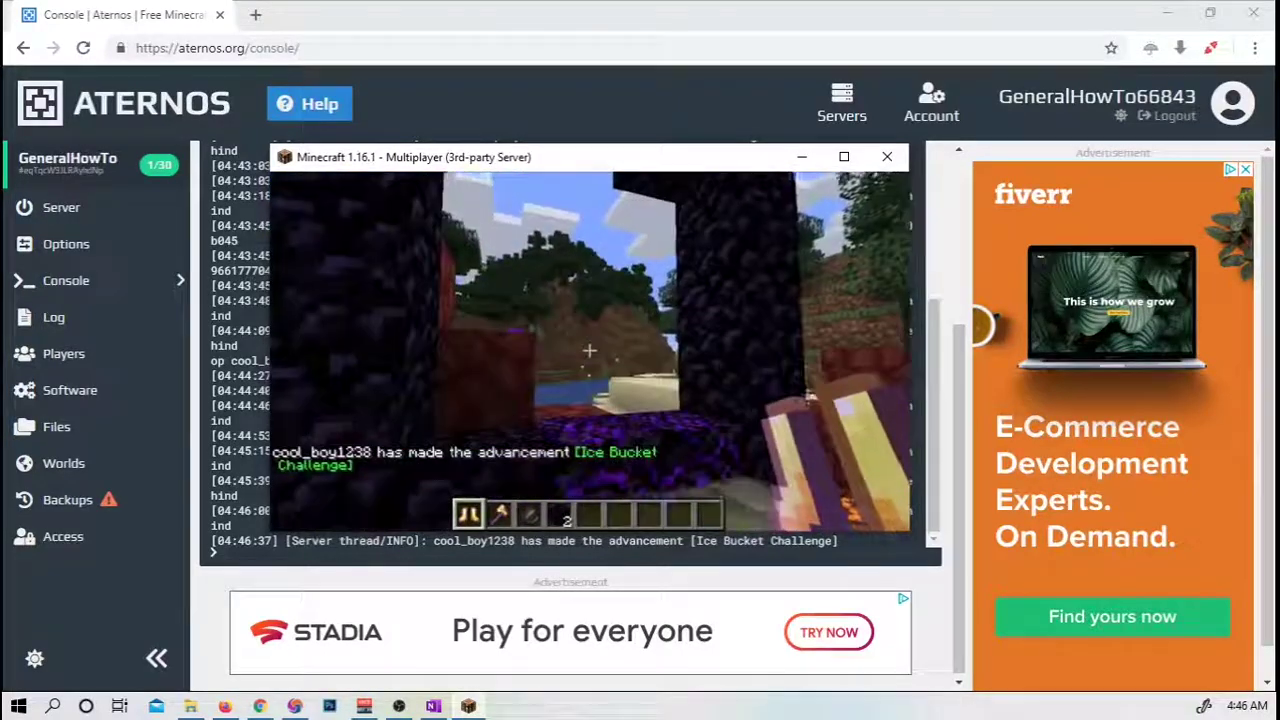
Move around the portal frame and crying obsidian, then back away to view the surroundings.
key("w")
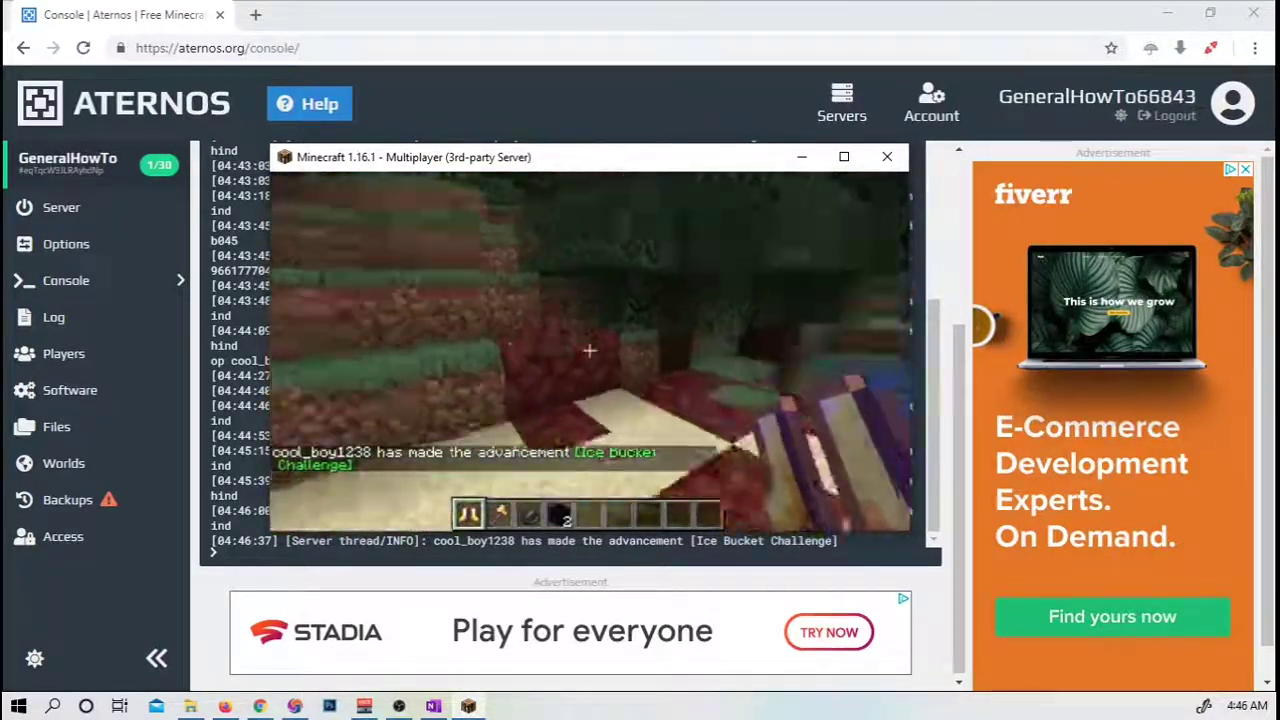
key("s")
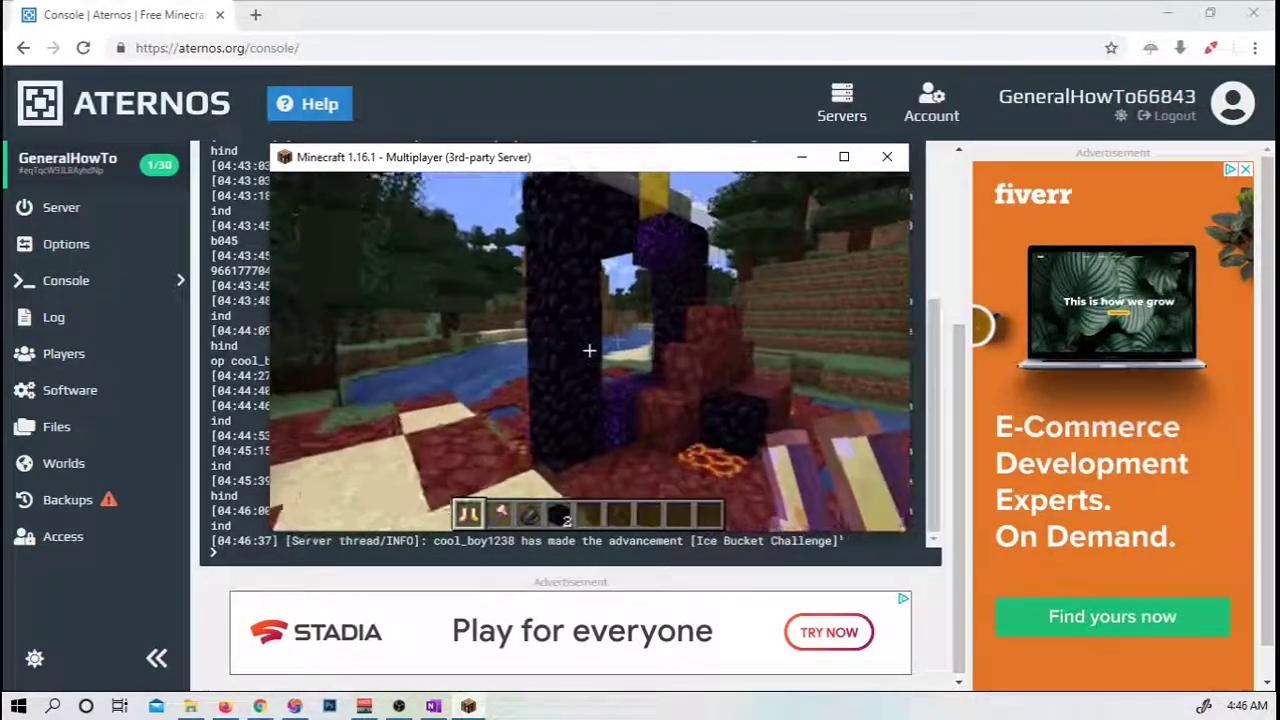
key("w")
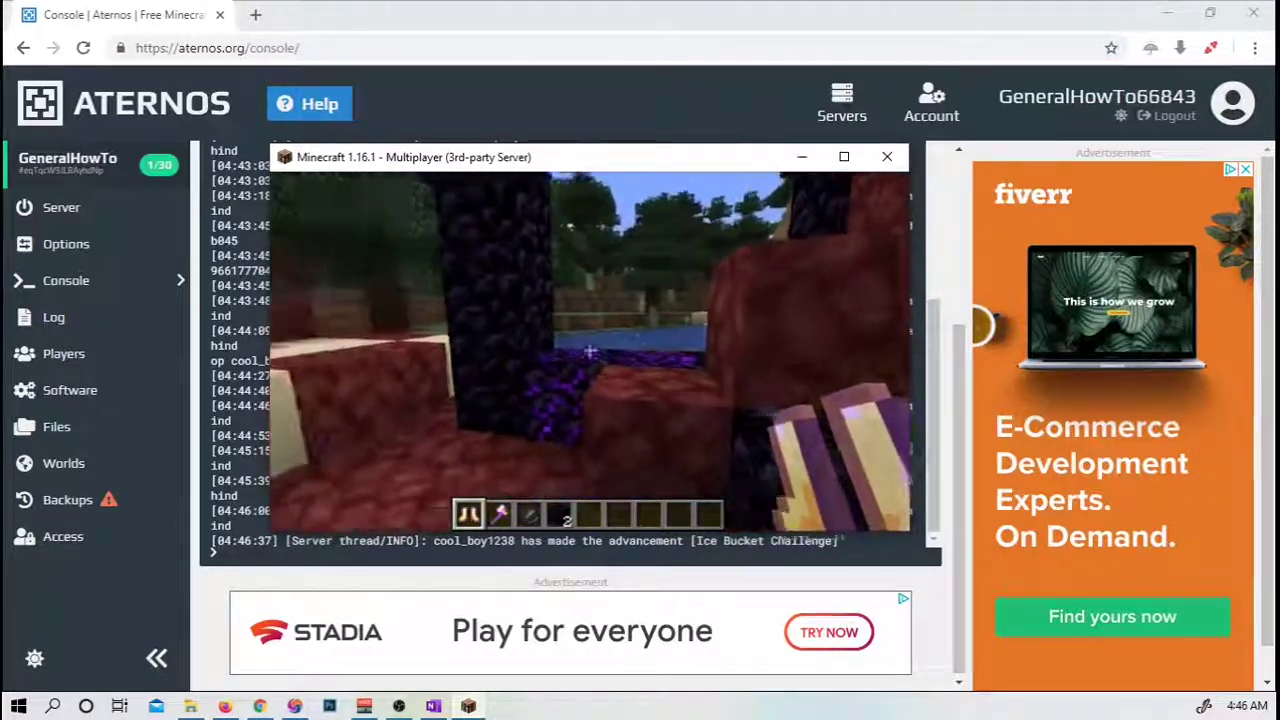
key("w")
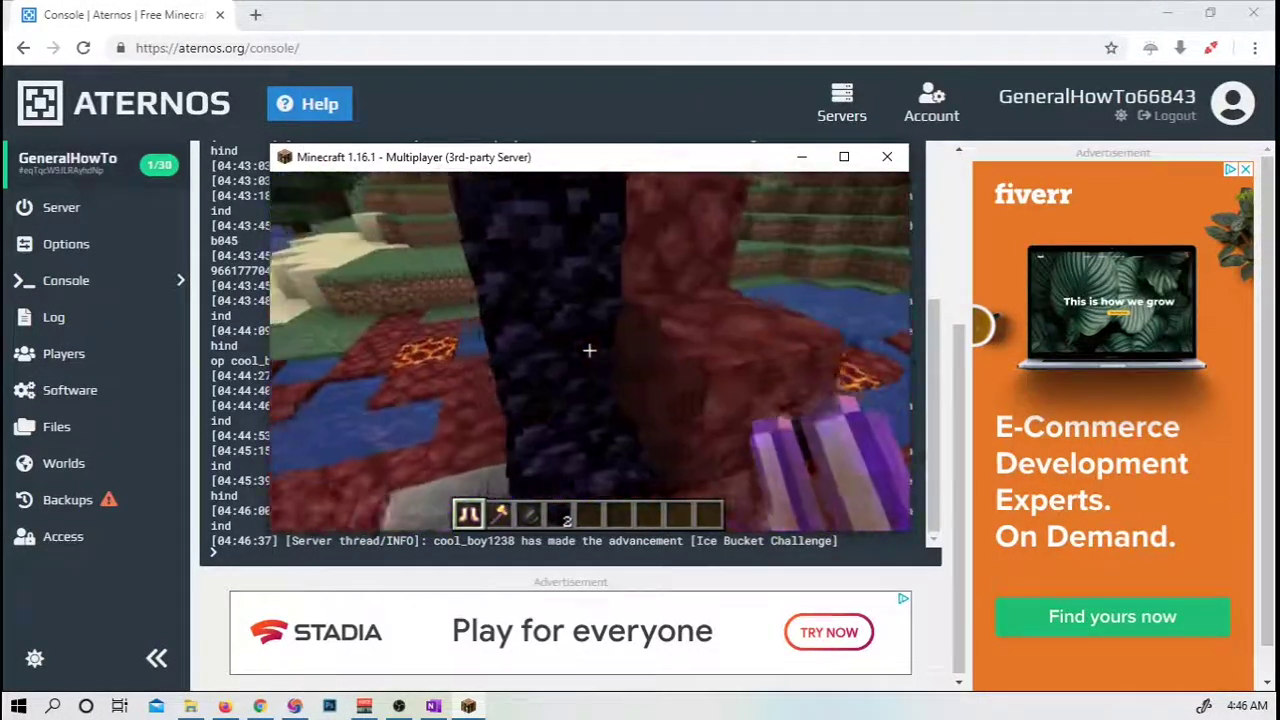
key("s")
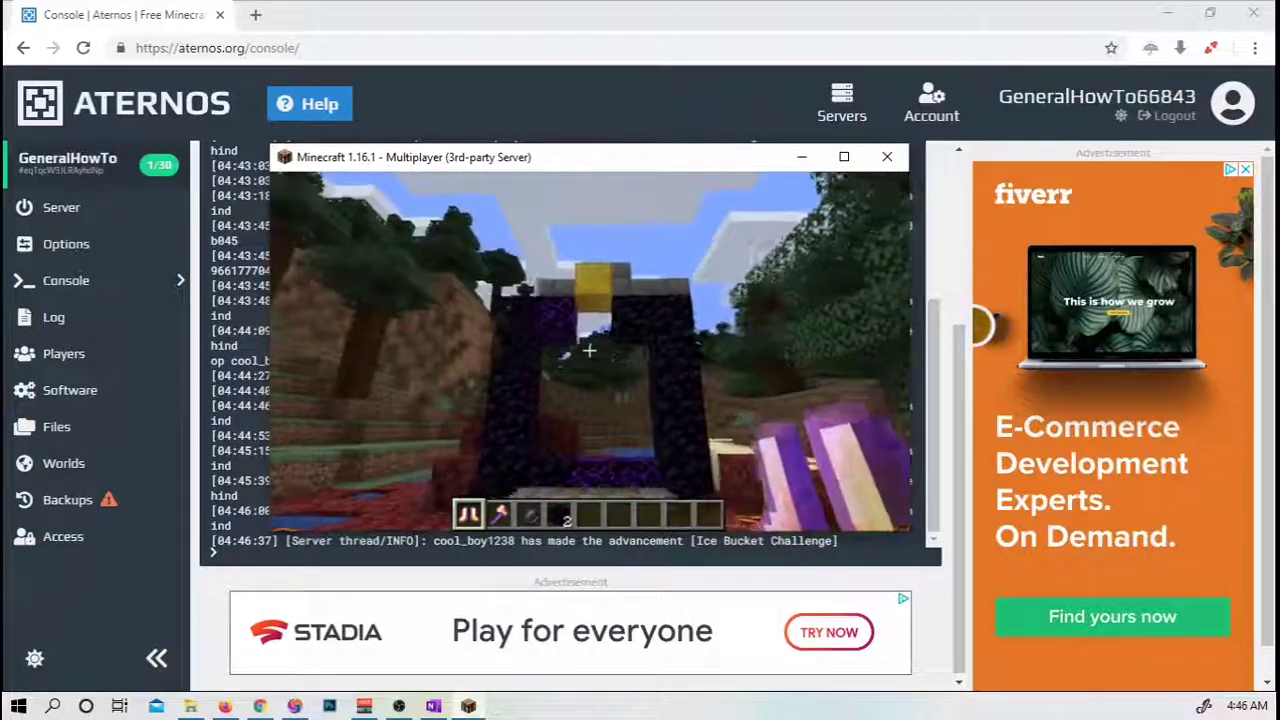
key("s")
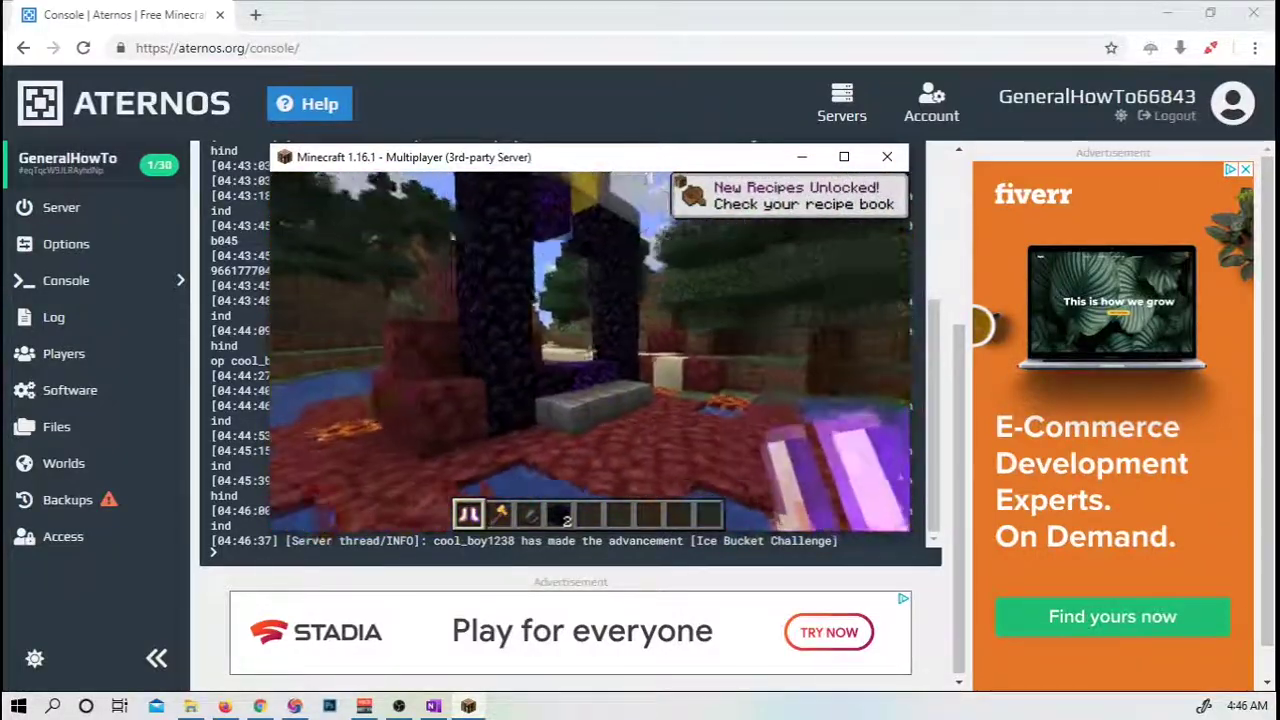
key("s")
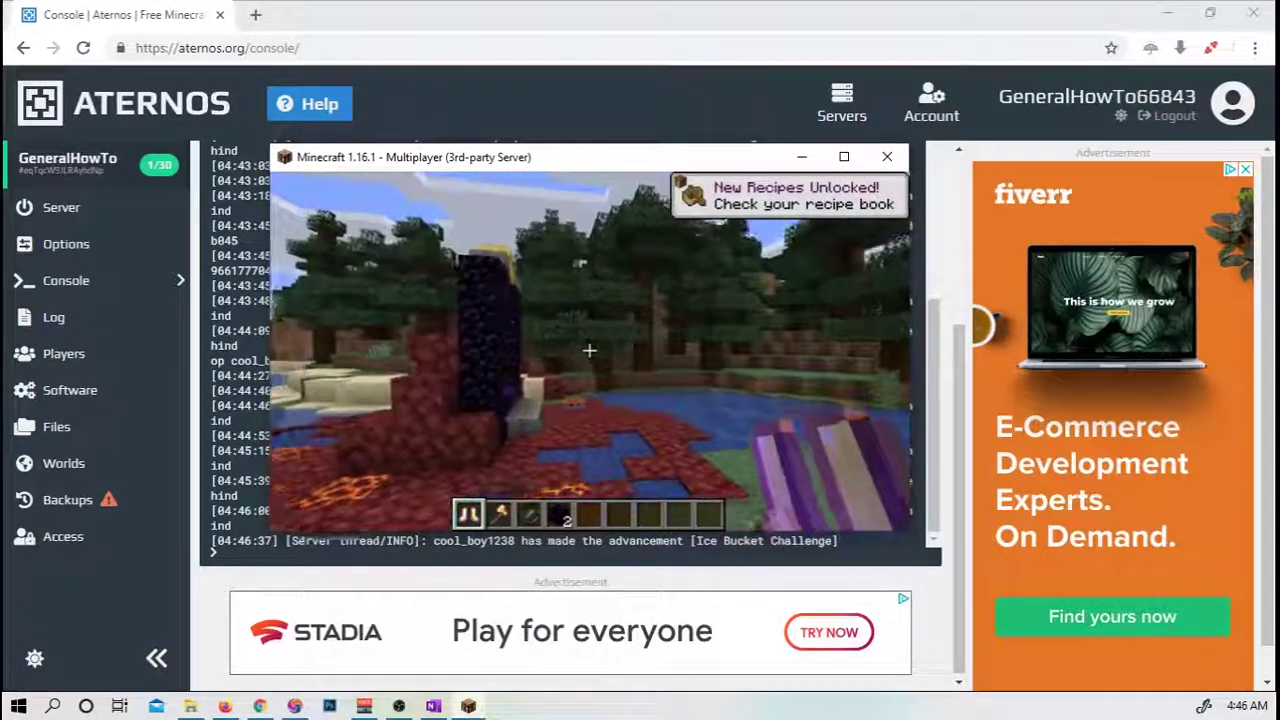
Cross the water and walk along the sandy bank through the trees back to the ruined portal.
key("w")
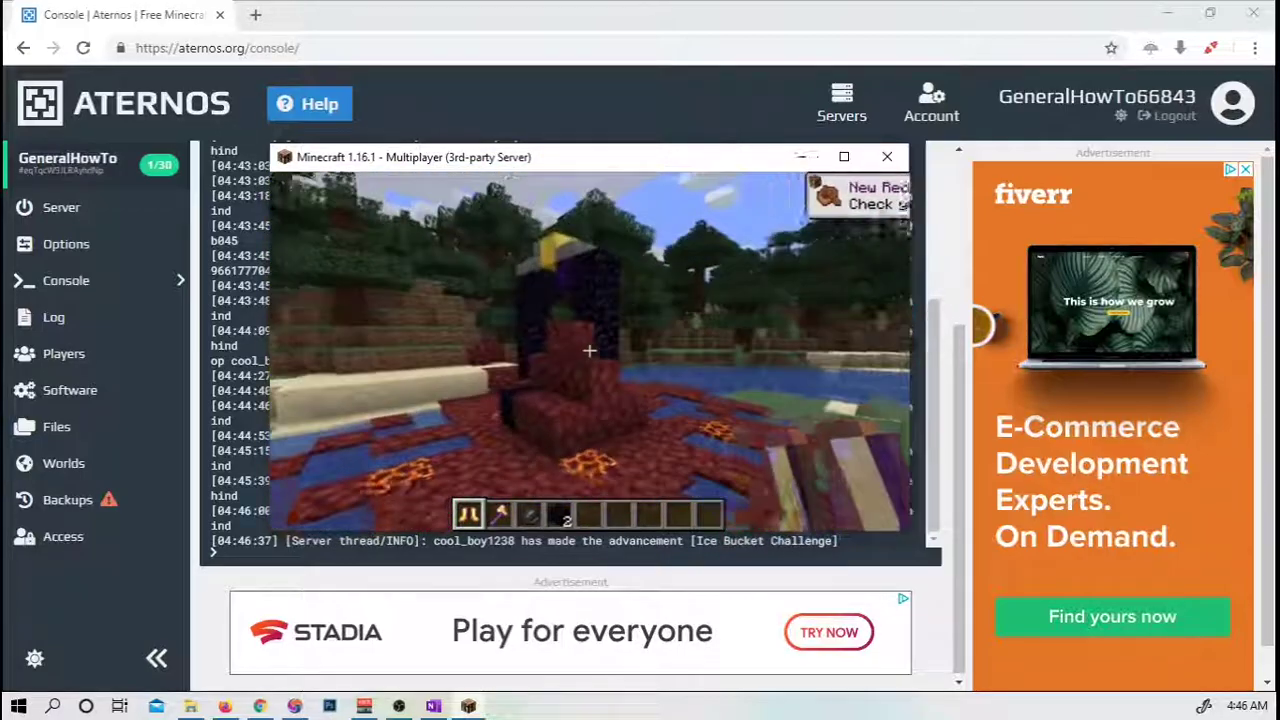
key("w")
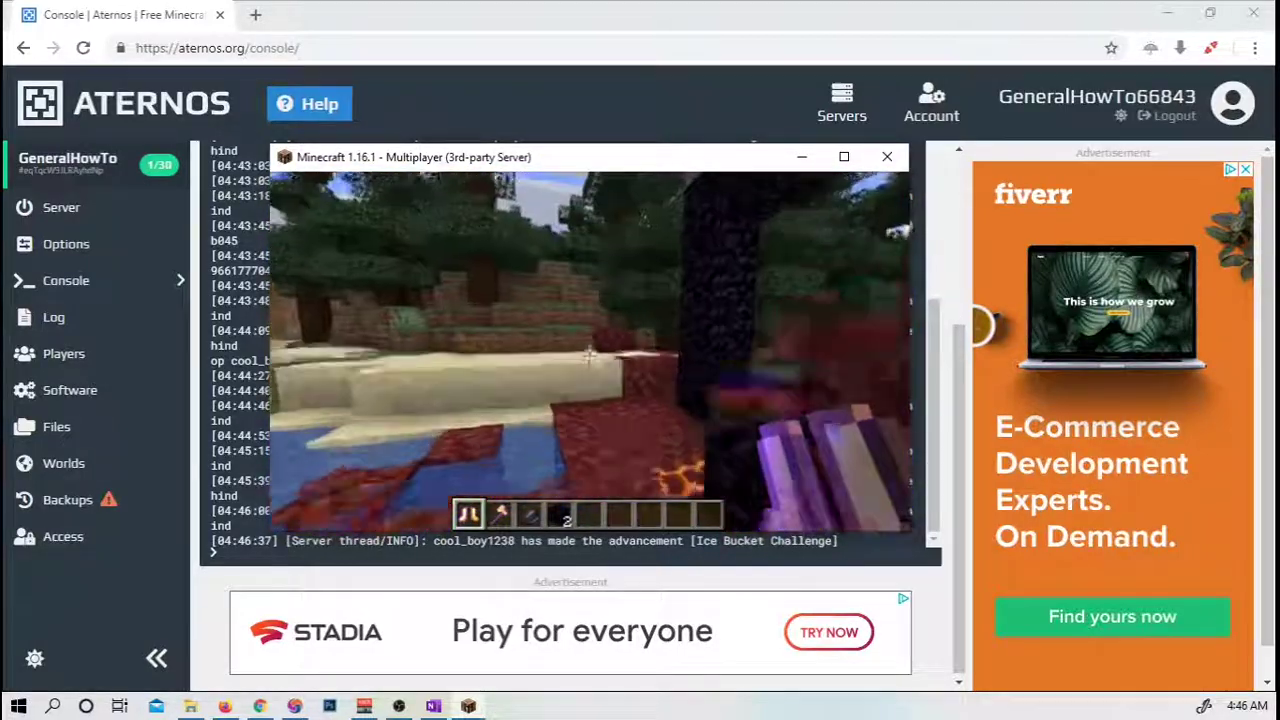
key("w")
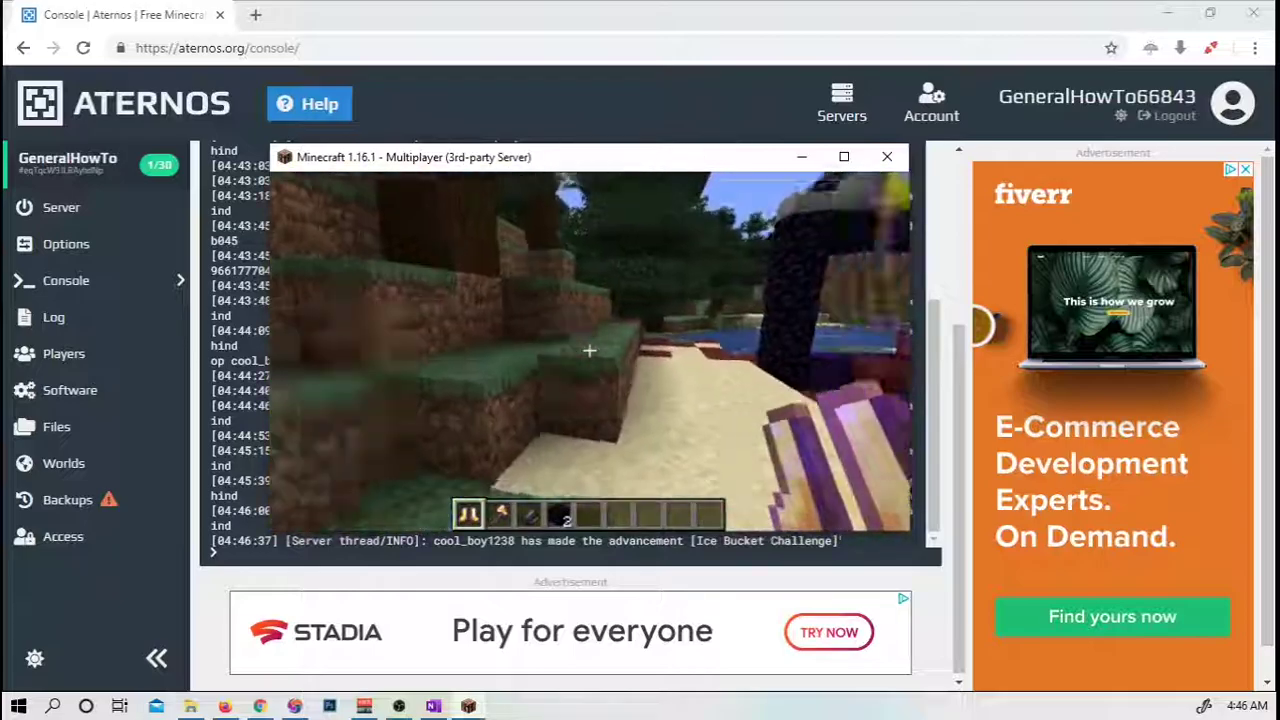
key("w")
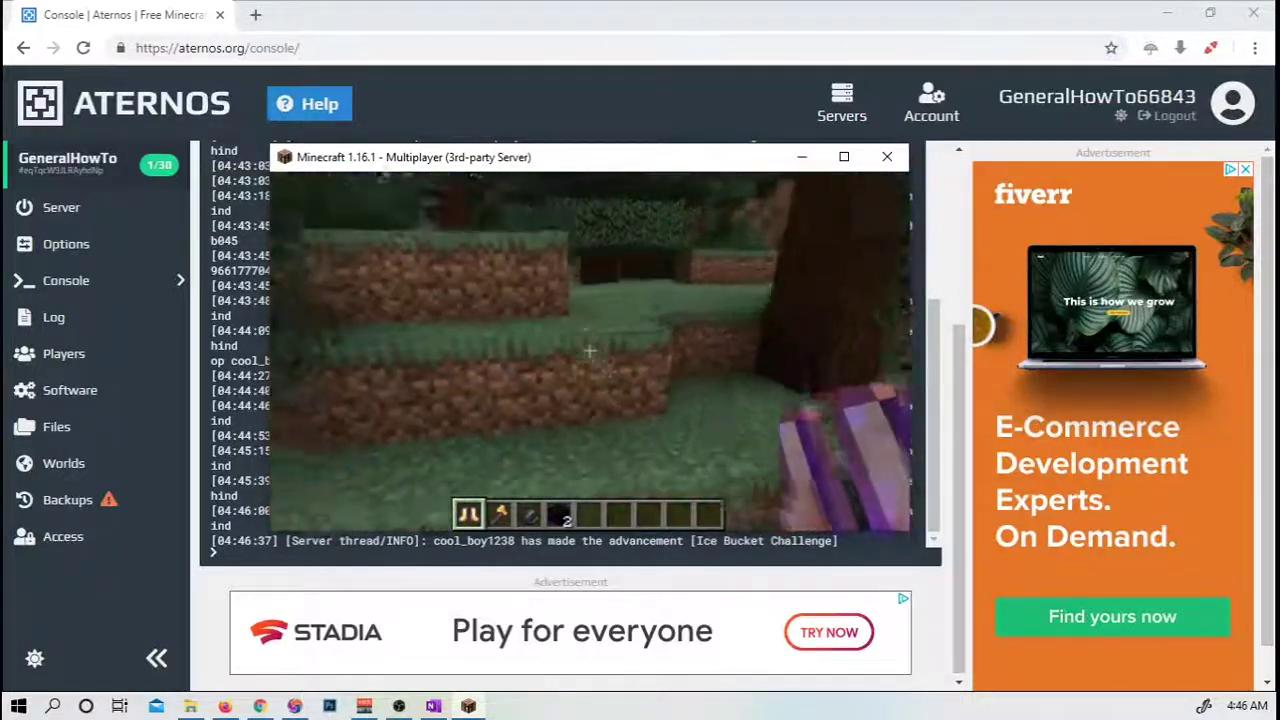
key("w")
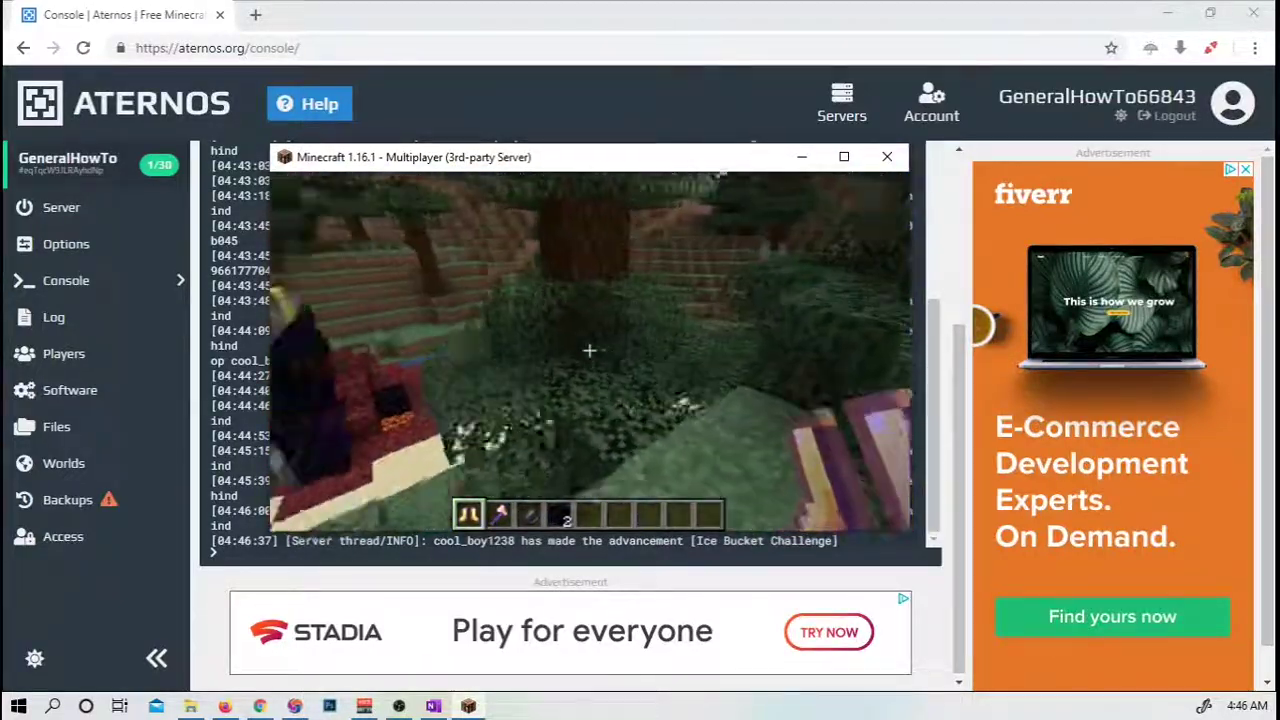
key("w")
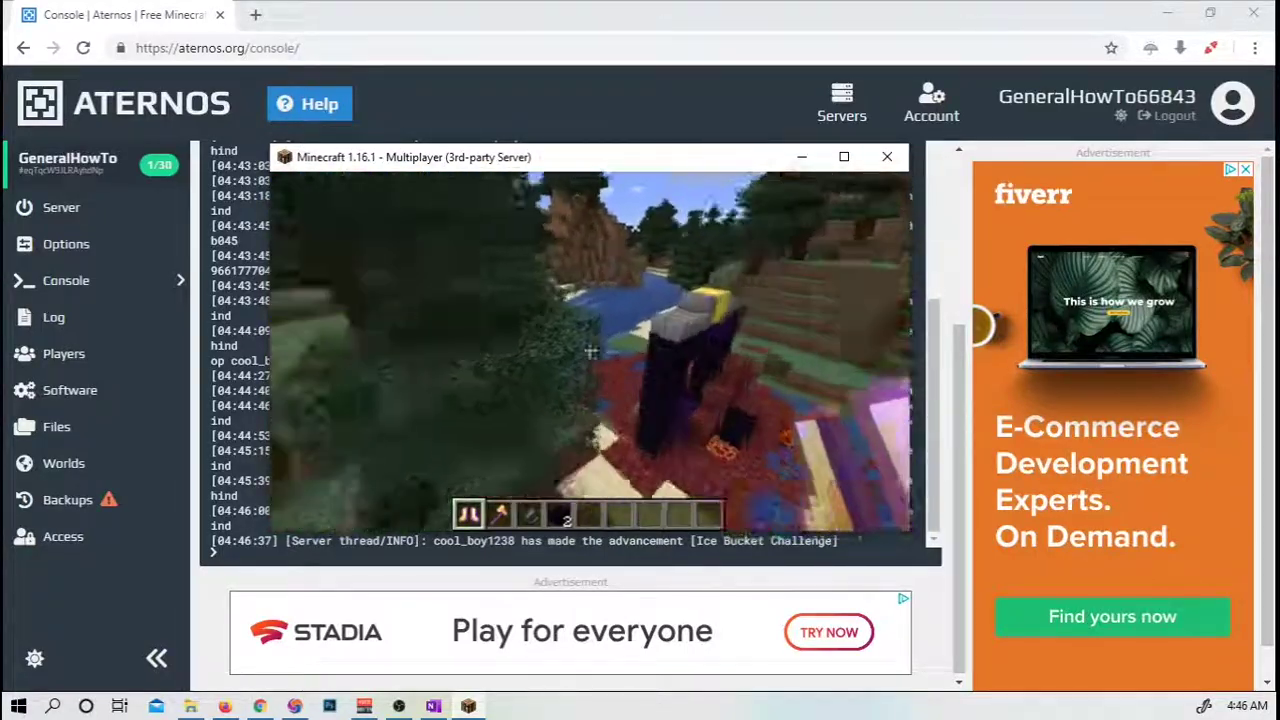
key("w")
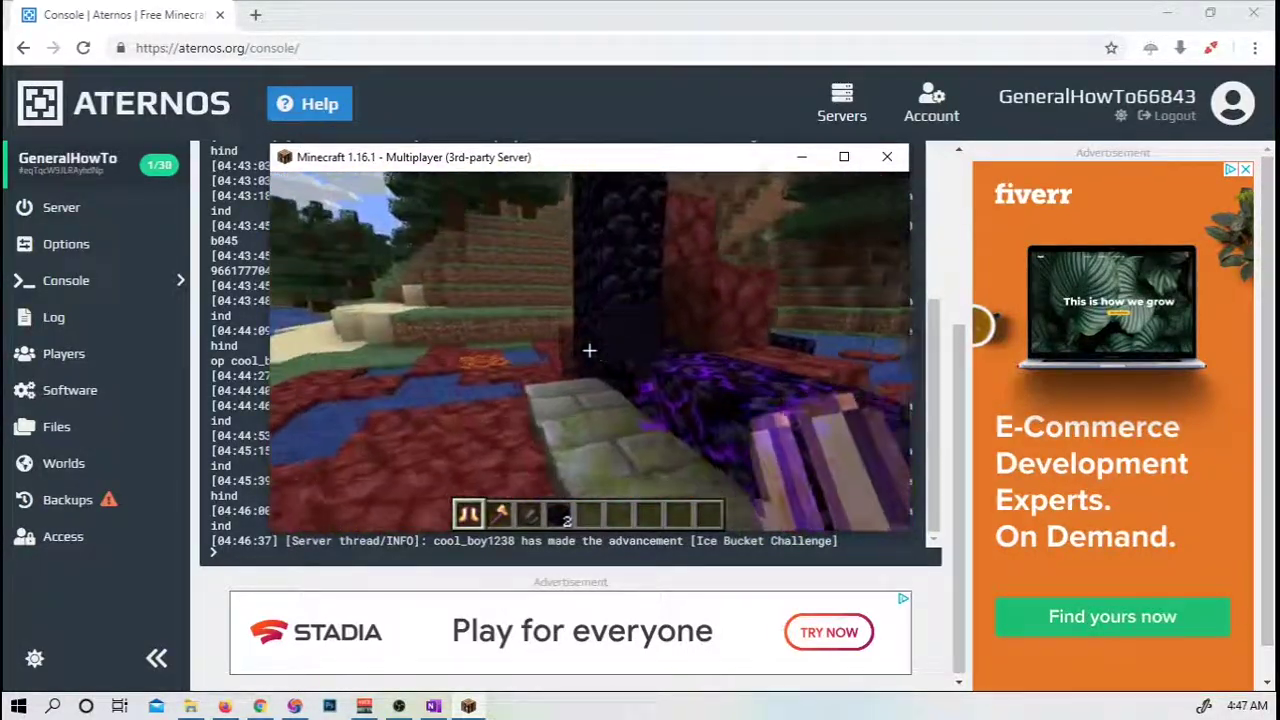
key("w")
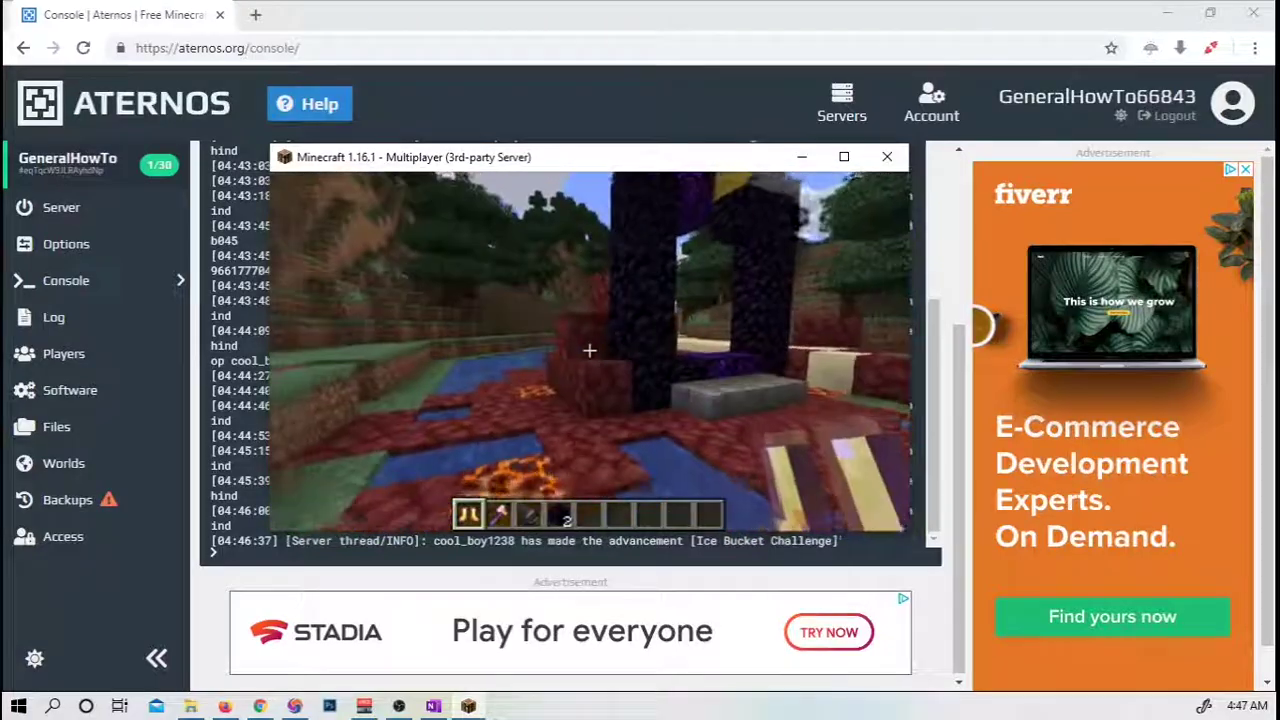
key("w")
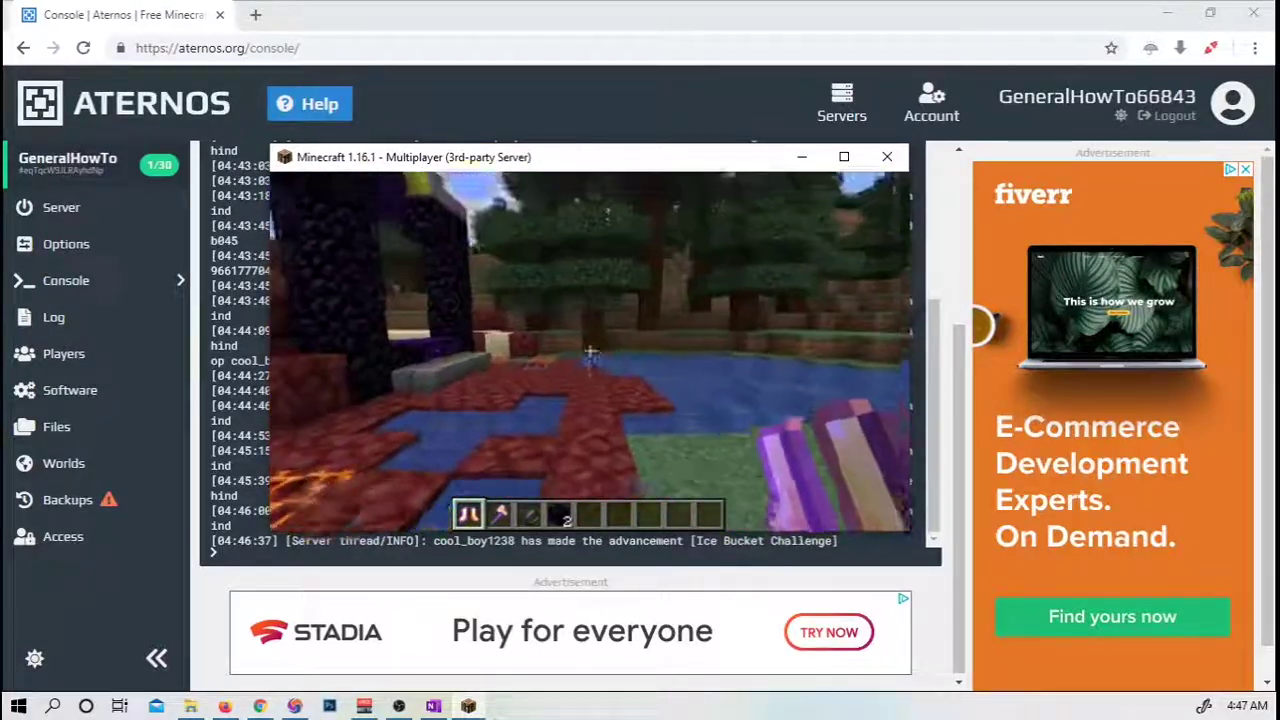
key("w")
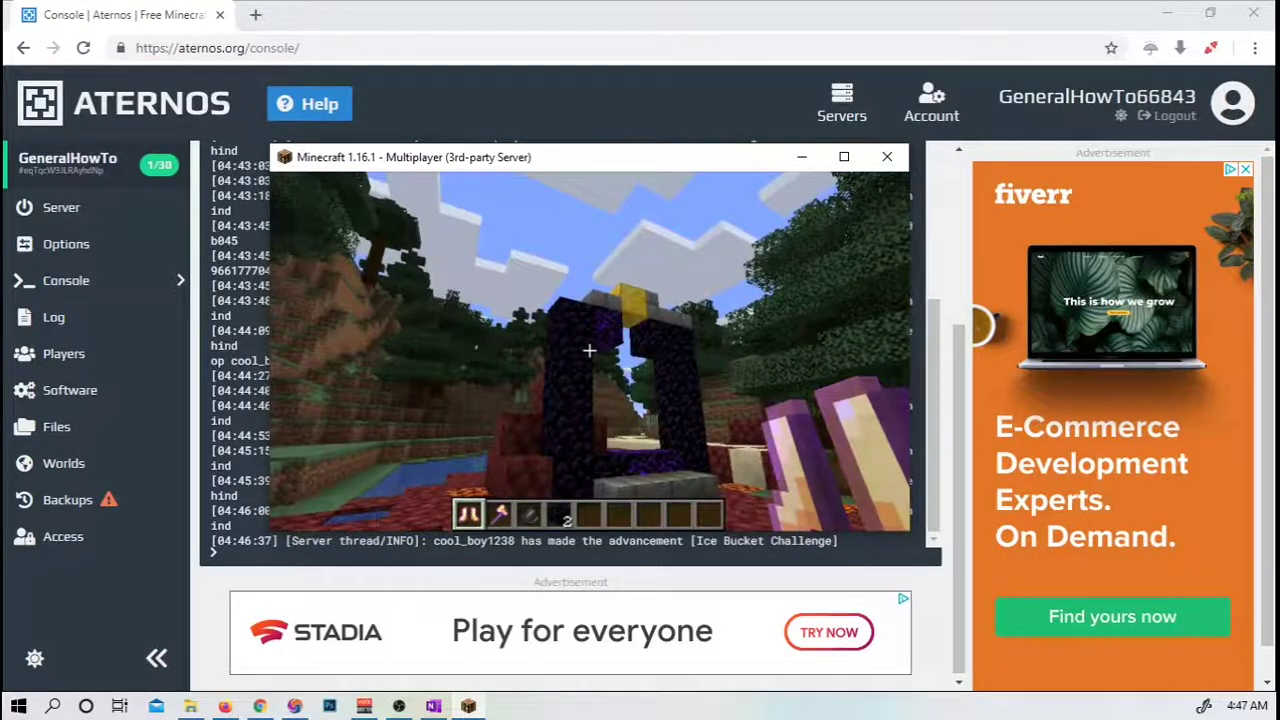